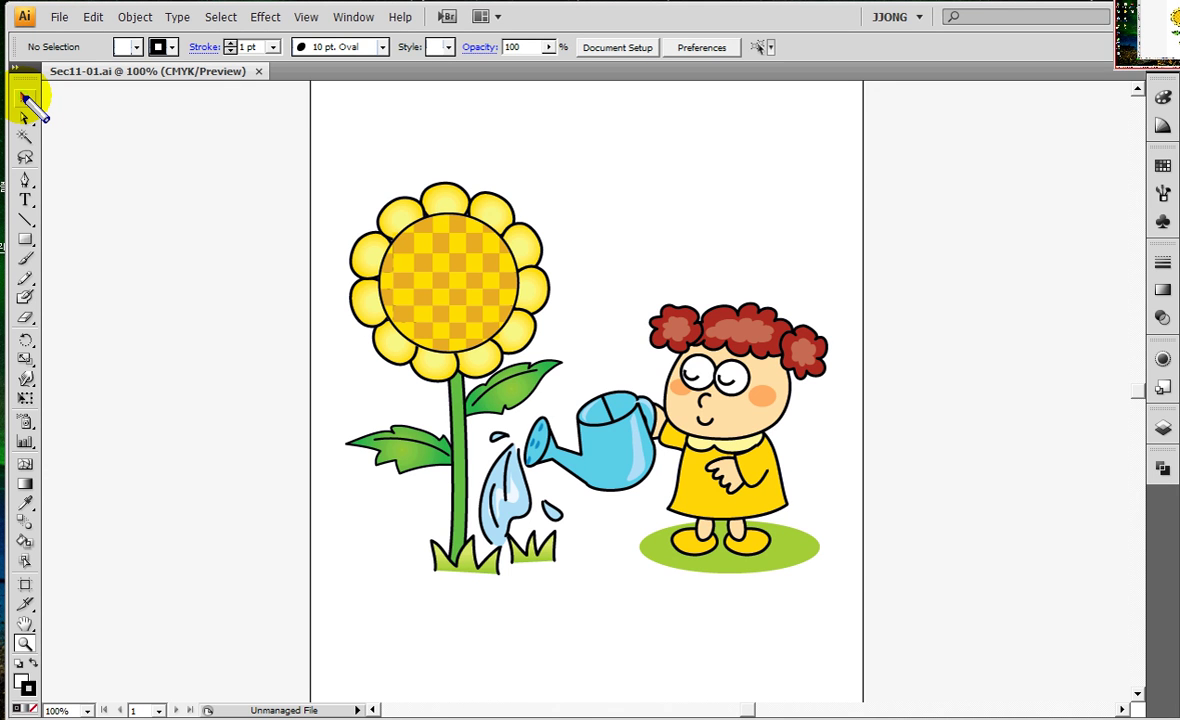
# Pick the Selection tool and try a few drags on the artwork, then press Escape
pyautogui.click(25, 99)
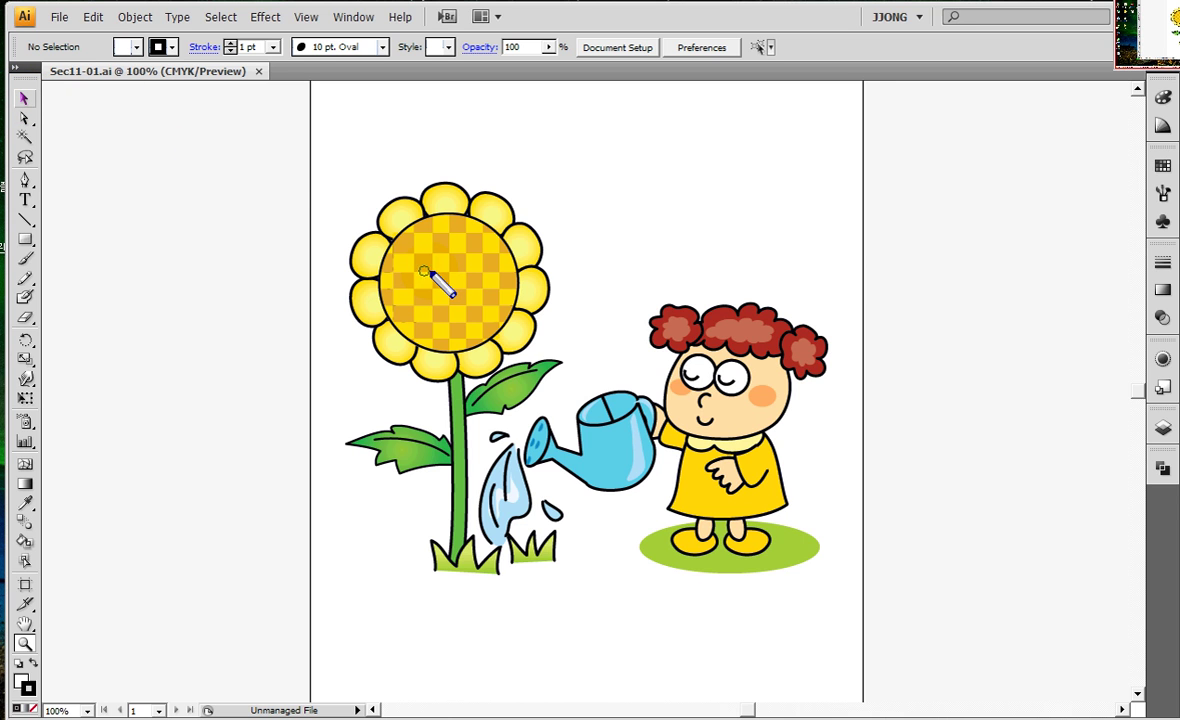
pyautogui.click(345, 172)
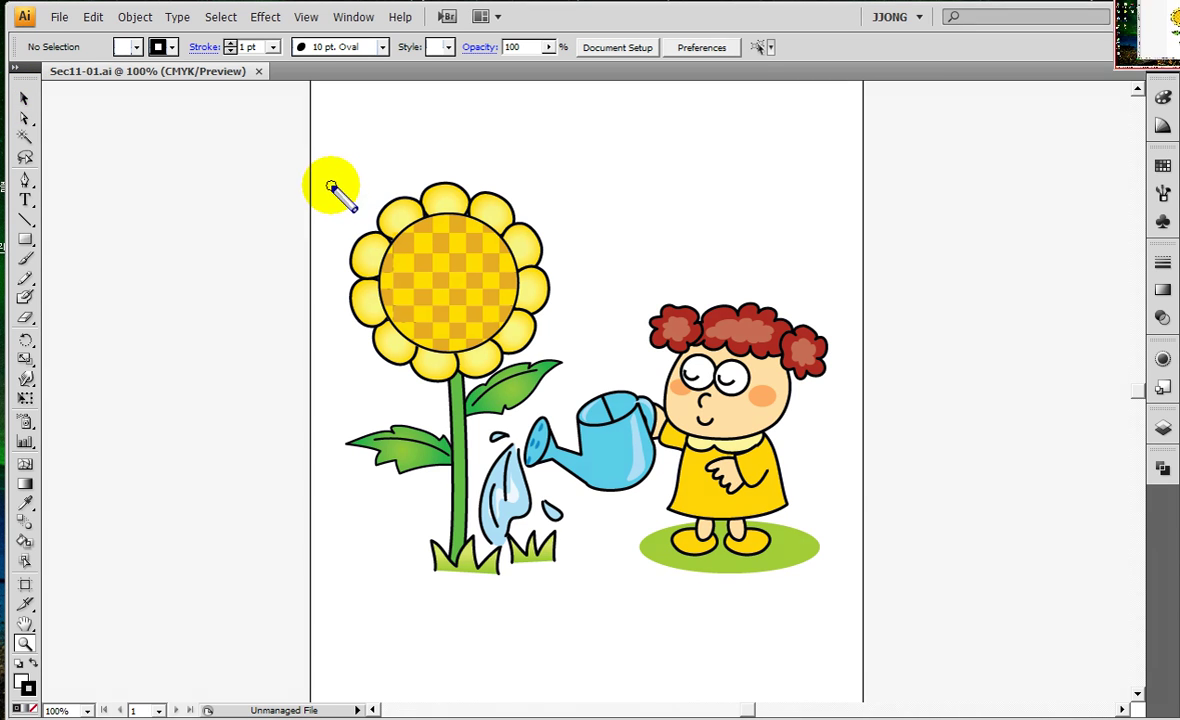
pyautogui.moveTo(329, 158); pyautogui.dragTo(297, 145)
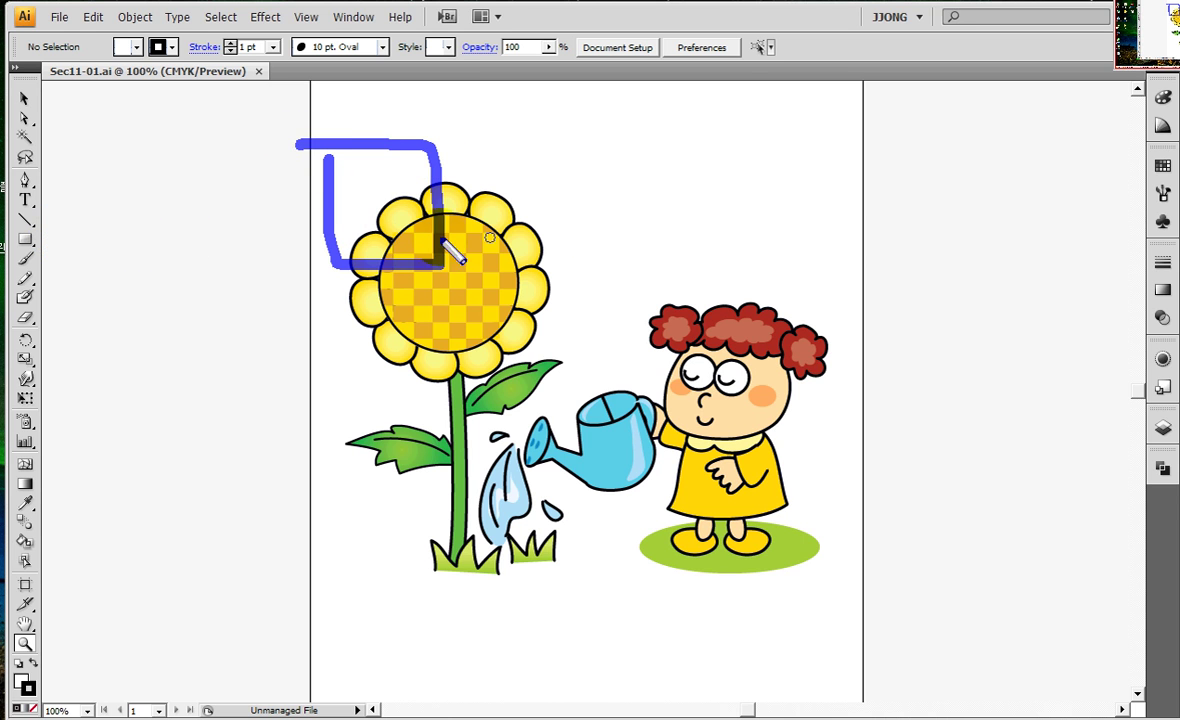
pyautogui.moveTo(756, 268); pyautogui.dragTo(758, 258)
pyautogui.moveTo(909, 184); pyautogui.dragTo(910, 225)
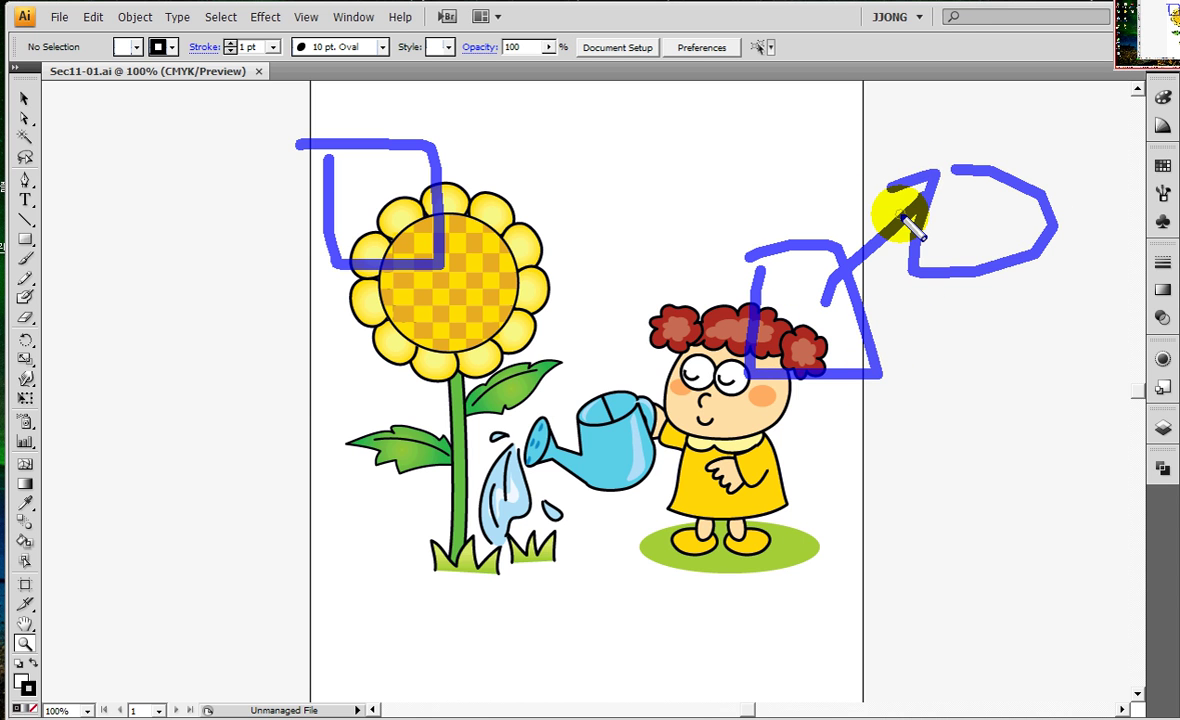
pyautogui.press('Escape')
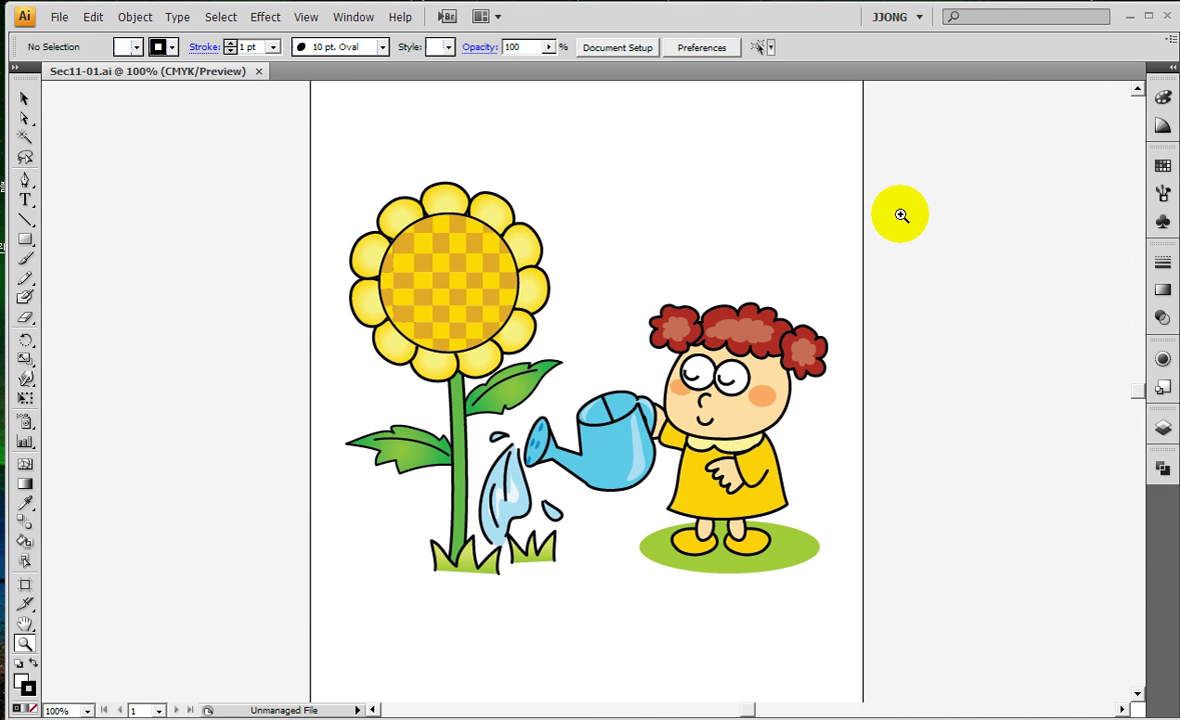
# Press Ctrl+2, then make the Selection tool (black arrow) active again
pyautogui.hotkey('ctrl', '2')
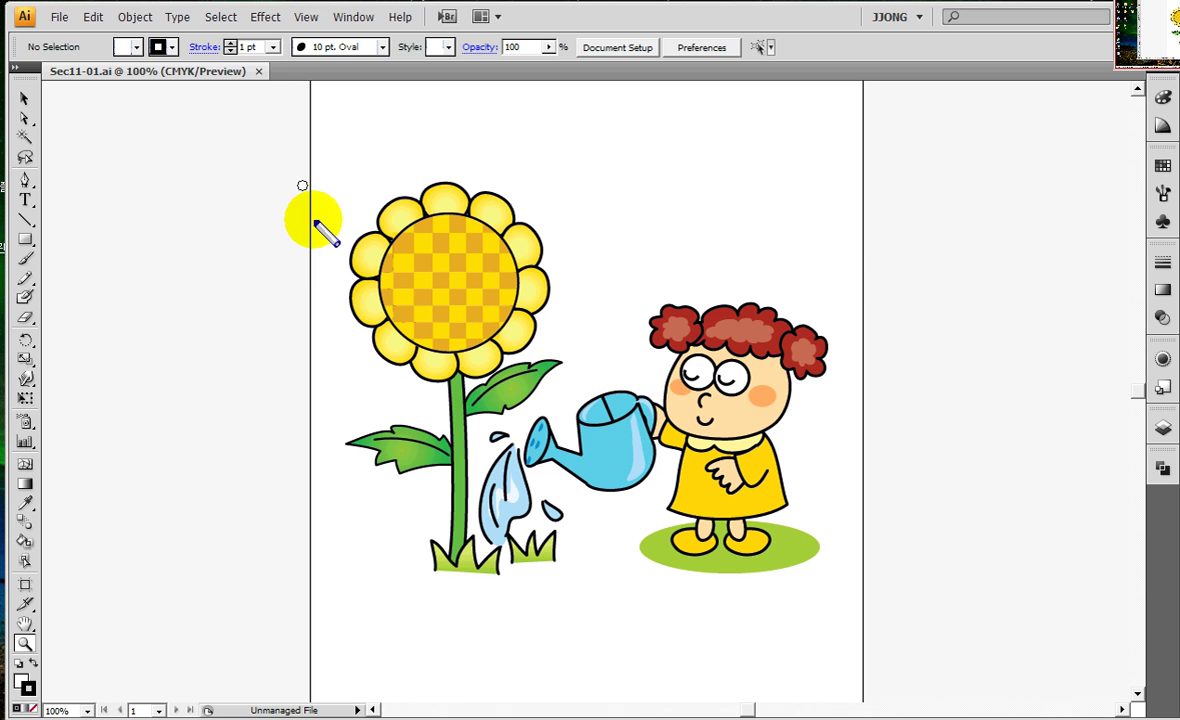
pyautogui.moveTo(270, 110); pyautogui.dragTo(282, 126)
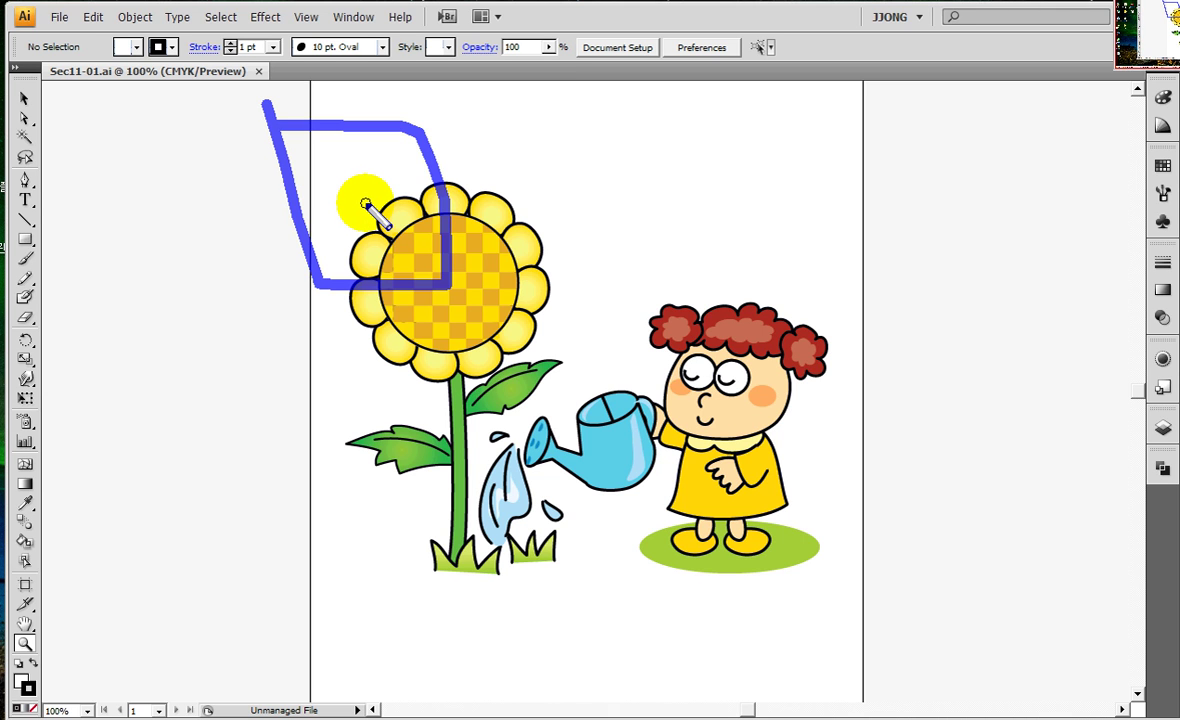
pyautogui.press('Escape')
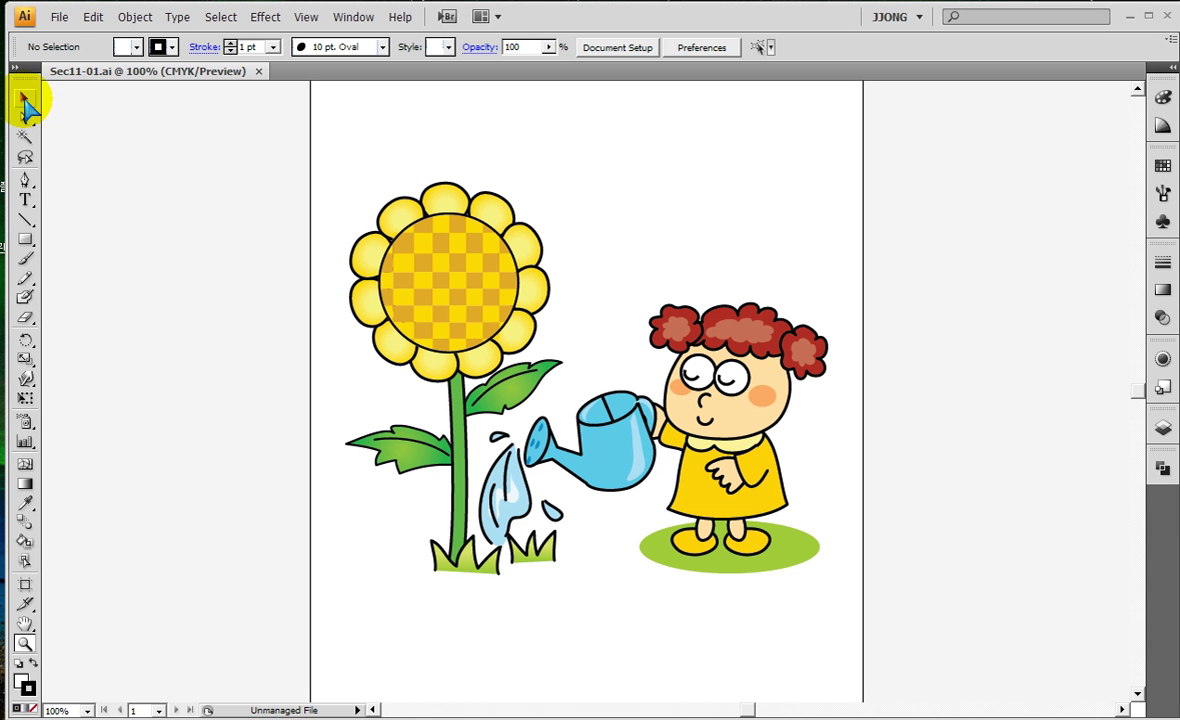
pyautogui.click(27, 98)
pyautogui.moveTo(27, 98); pyautogui.dragTo(42, 168)
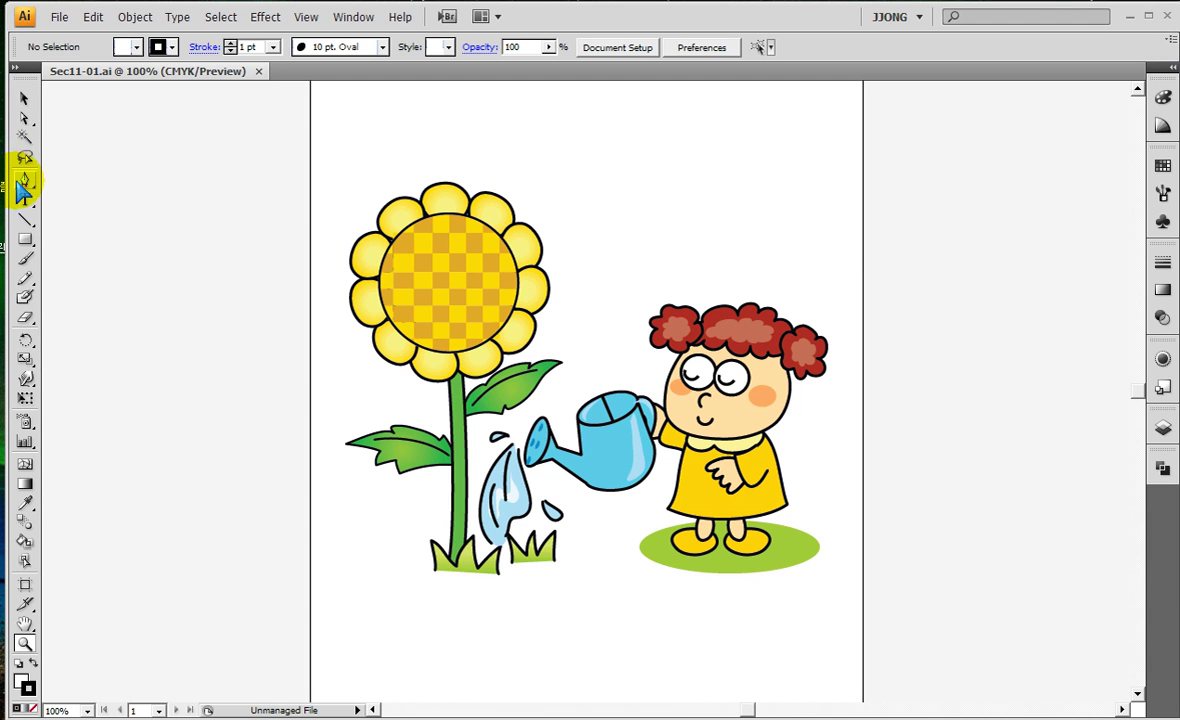
pyautogui.click(24, 99)
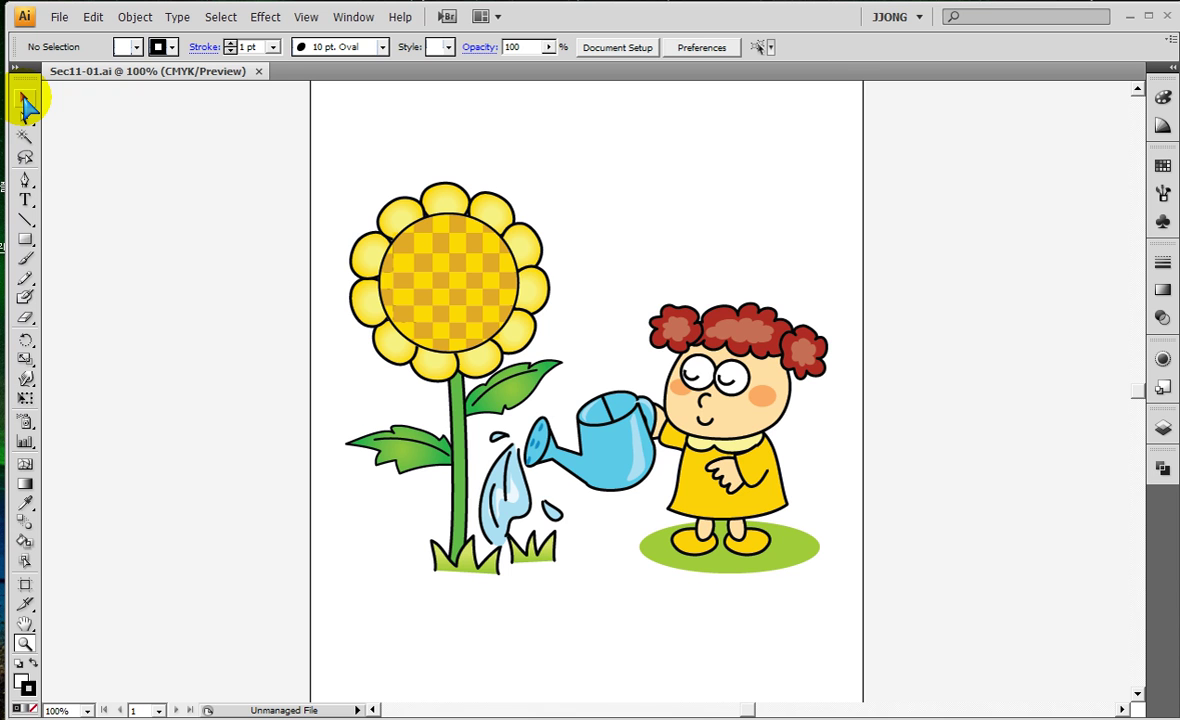
# Drag the sunflower head group onto the left pasteboard, leaving the stem, then pan the view
pyautogui.click(25, 100)
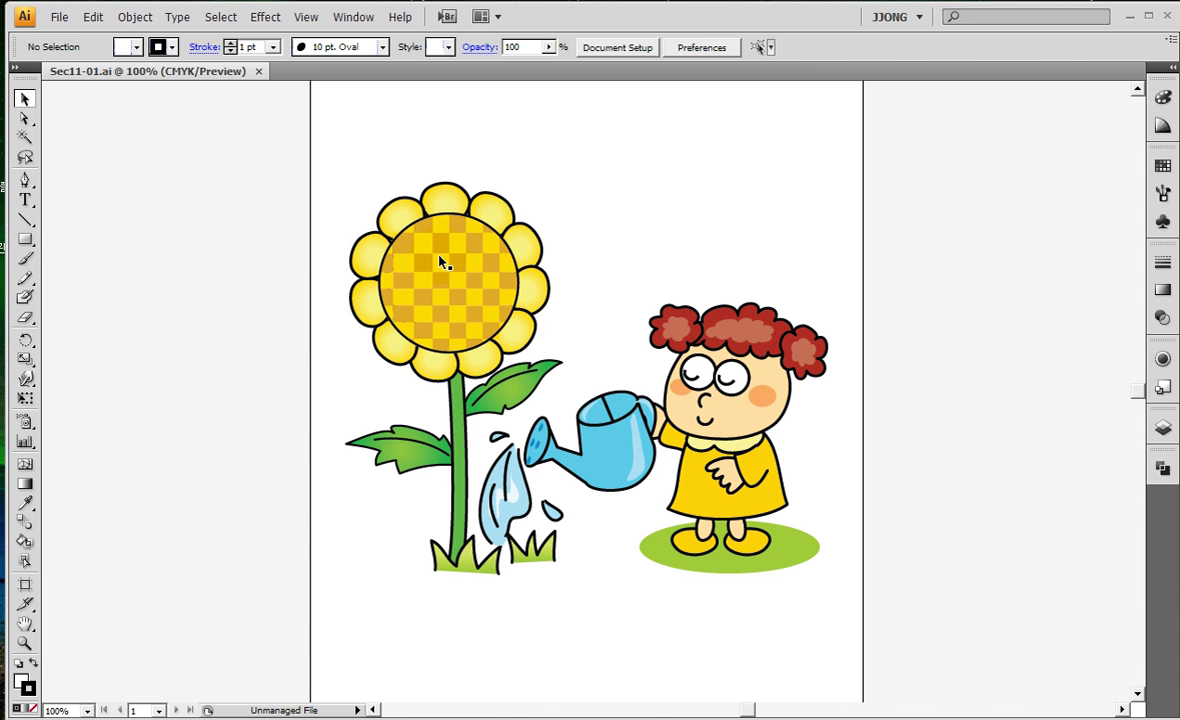
pyautogui.click(440, 261)
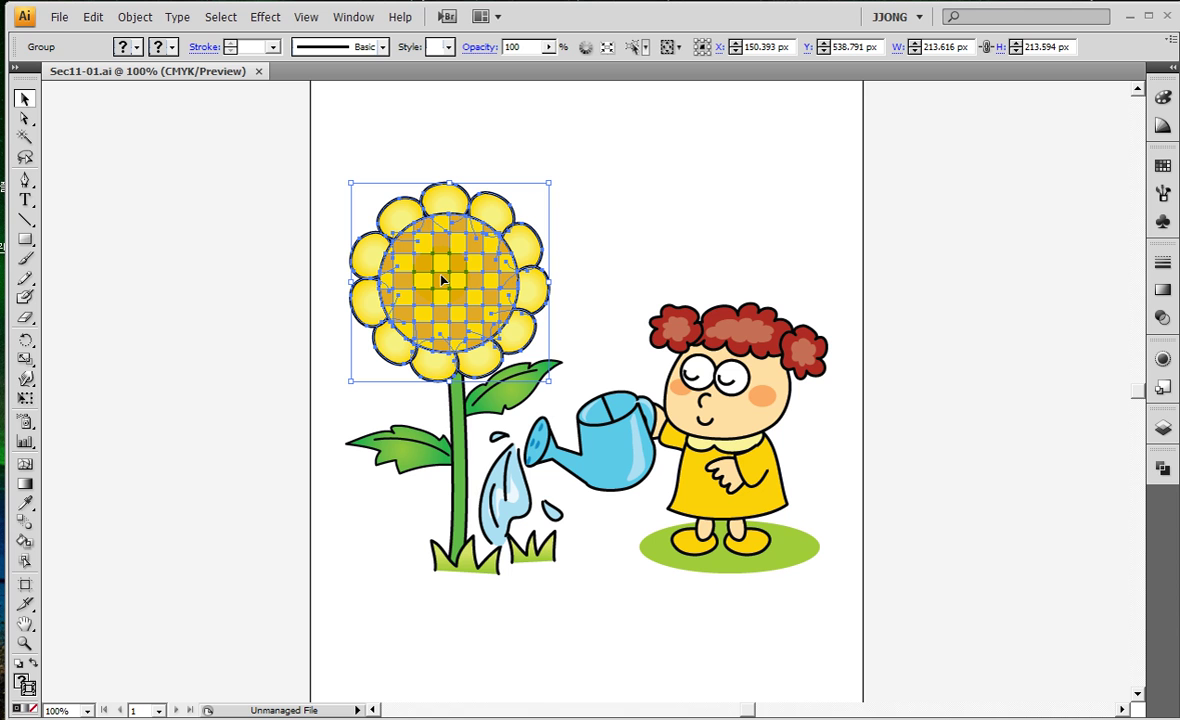
pyautogui.moveTo(443, 279); pyautogui.dragTo(129, 377)
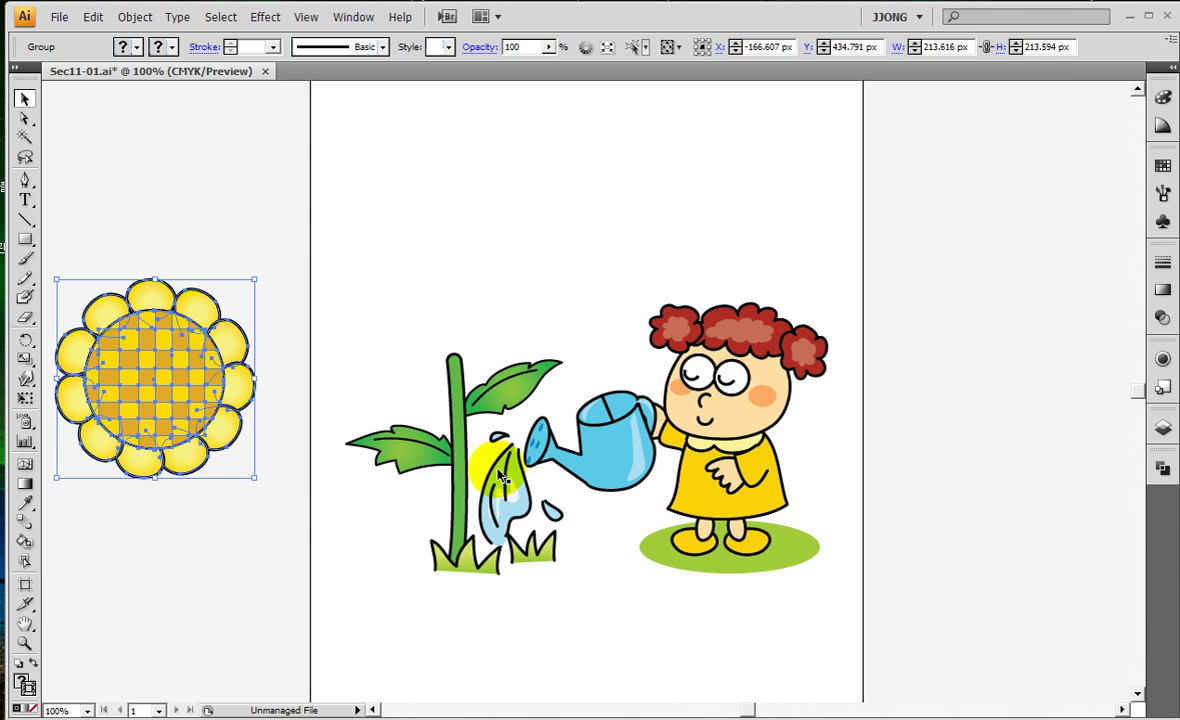
pyautogui.moveTo(472, 467); pyautogui.dragTo(655, 467)
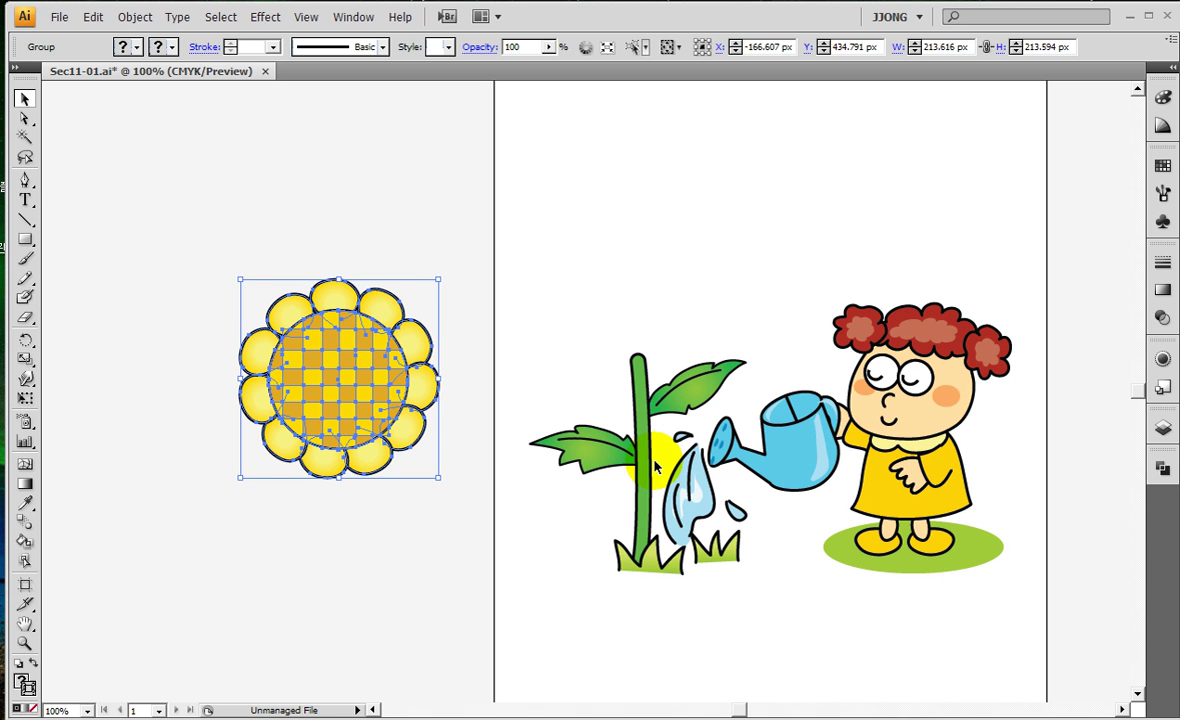
# Make a series of drags across the girl-and-plant artwork with the Selection tool
pyautogui.moveTo(553, 115)
pyautogui.mouseDown()
pyautogui.moveTo(660, 118)
pyautogui.moveTo(520, 232)
pyautogui.moveTo(686, 236)
pyautogui.mouseUp()
pyautogui.moveTo(565, 148); pyautogui.dragTo(614, 188)
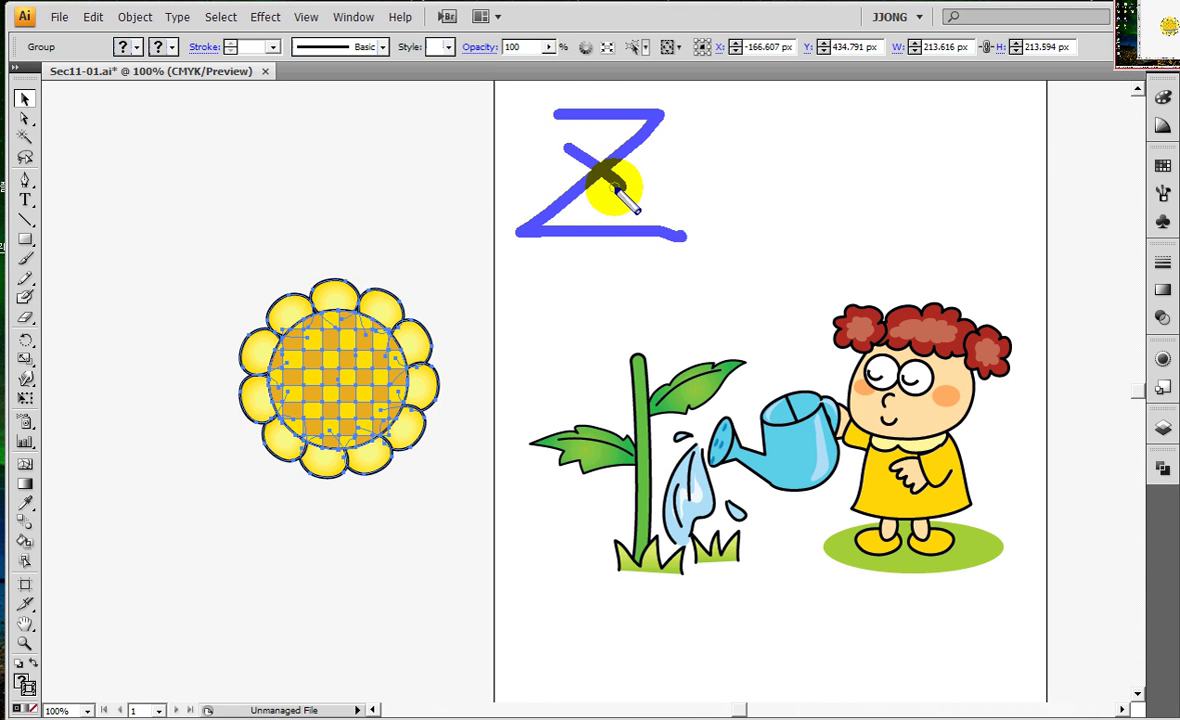
pyautogui.moveTo(824, 125); pyautogui.dragTo(826, 200)
pyautogui.moveTo(857, 98); pyautogui.dragTo(905, 165)
pyautogui.moveTo(932, 105); pyautogui.dragTo(933, 225)
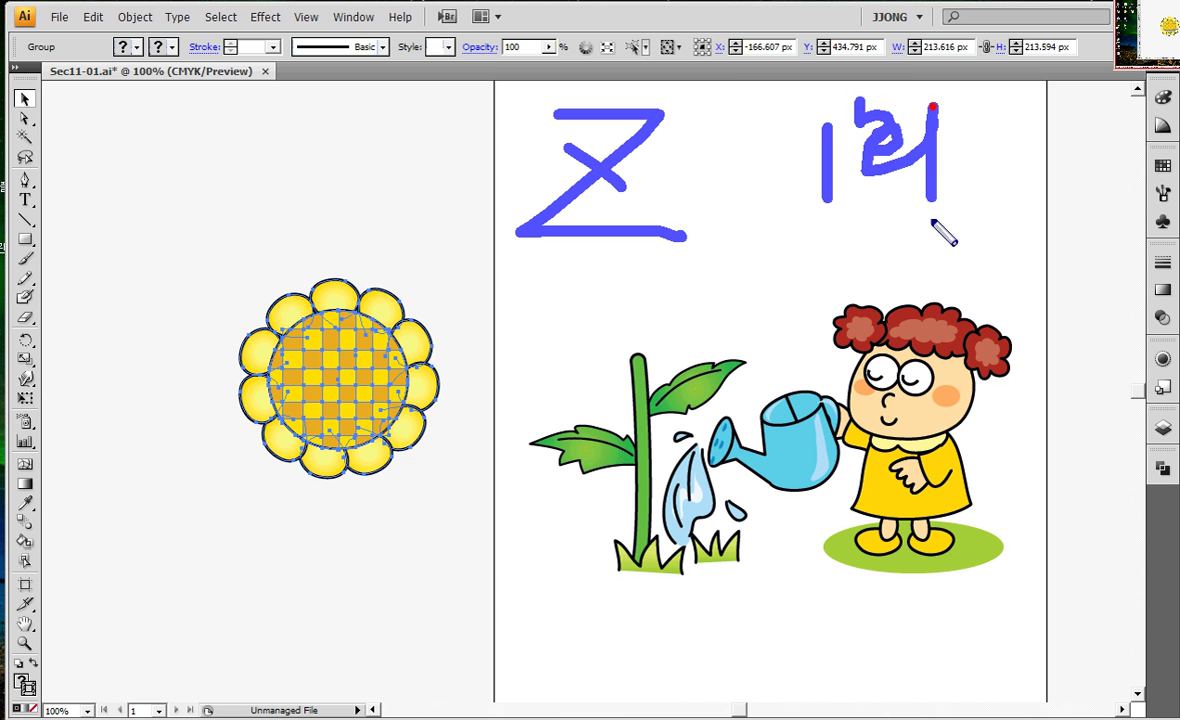
pyautogui.moveTo(998, 100)
pyautogui.mouseDown()
pyautogui.moveTo(1140, 268)
pyautogui.moveTo(1020, 97)
pyautogui.mouseUp()
pyautogui.moveTo(1015, 240); pyautogui.dragTo(1107, 240)
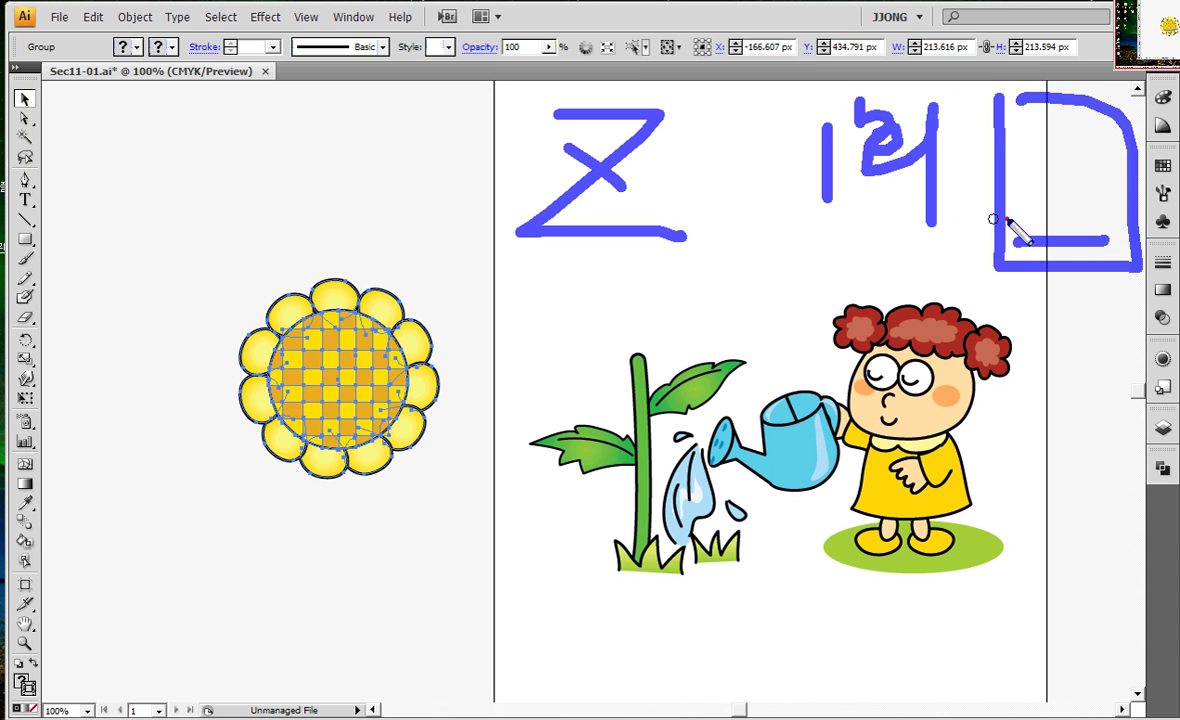
pyautogui.moveTo(995, 218); pyautogui.dragTo(1105, 217)
pyautogui.moveTo(1015, 188); pyautogui.dragTo(1097, 188)
pyautogui.moveTo(1015, 160)
pyautogui.mouseDown()
pyautogui.moveTo(1090, 158)
pyautogui.moveTo(1070, 255)
pyautogui.mouseUp()
pyautogui.moveTo(1060, 160)
pyautogui.mouseDown()
pyautogui.moveTo(1022, 190)
pyautogui.moveTo(1095, 180)
pyautogui.moveTo(1075, 241)
pyautogui.mouseUp()
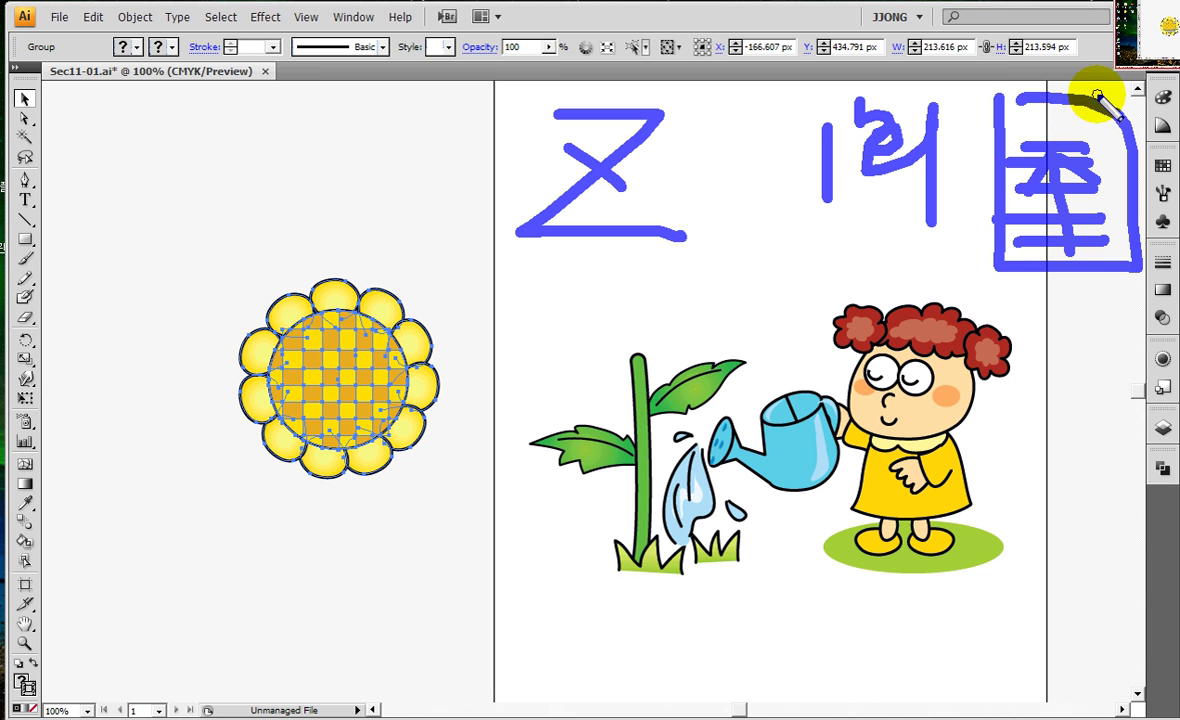
# Make a few more drags on the artwork, then press Escape to deselect
pyautogui.moveTo(1098, 90); pyautogui.dragTo(1000, 240)
pyautogui.moveTo(959, 130)
pyautogui.mouseDown()
pyautogui.moveTo(1000, 235)
pyautogui.moveTo(1005, 222)
pyautogui.mouseUp()
pyautogui.moveTo(989, 147); pyautogui.dragTo(1003, 165)
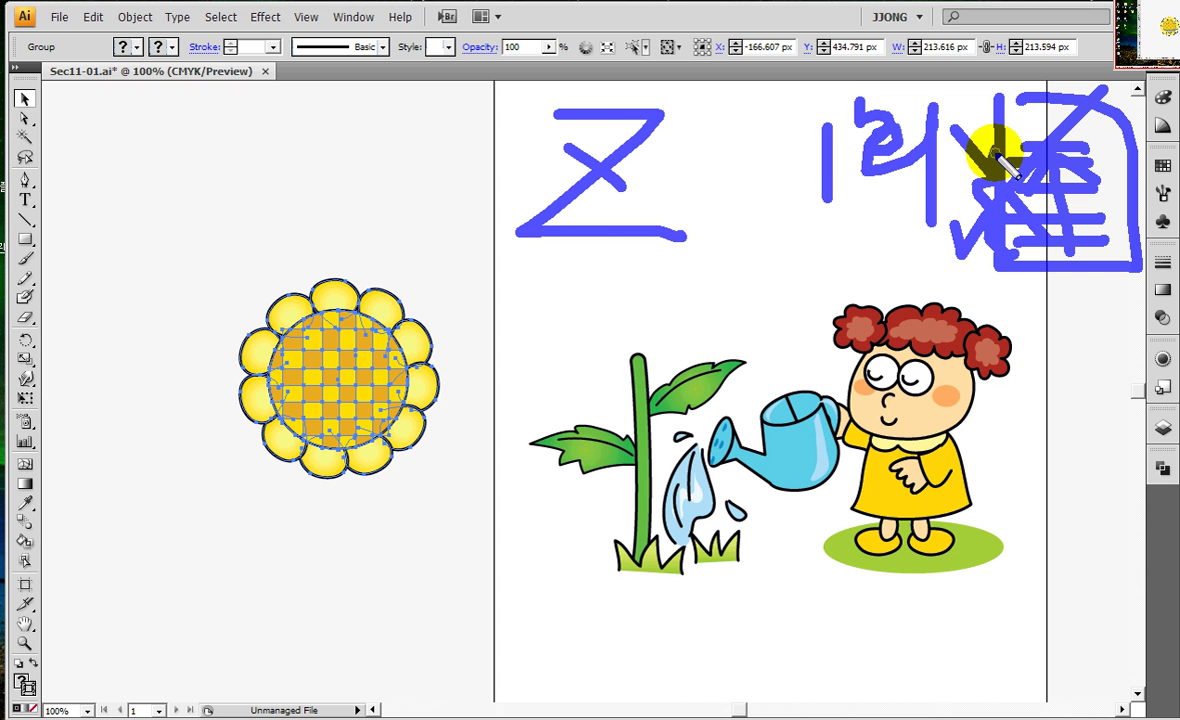
pyautogui.moveTo(575, 268); pyautogui.dragTo(552, 275)
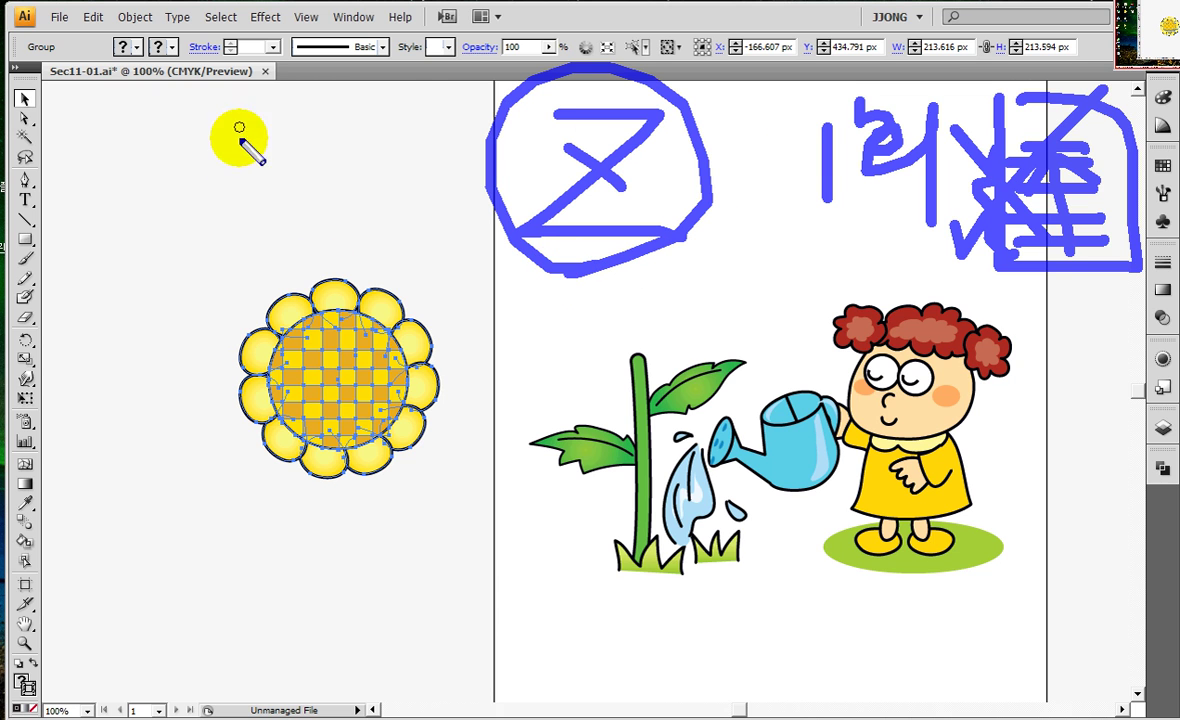
pyautogui.moveTo(239, 127); pyautogui.dragTo(270, 270)
pyautogui.moveTo(320, 150); pyautogui.dragTo(300, 170)
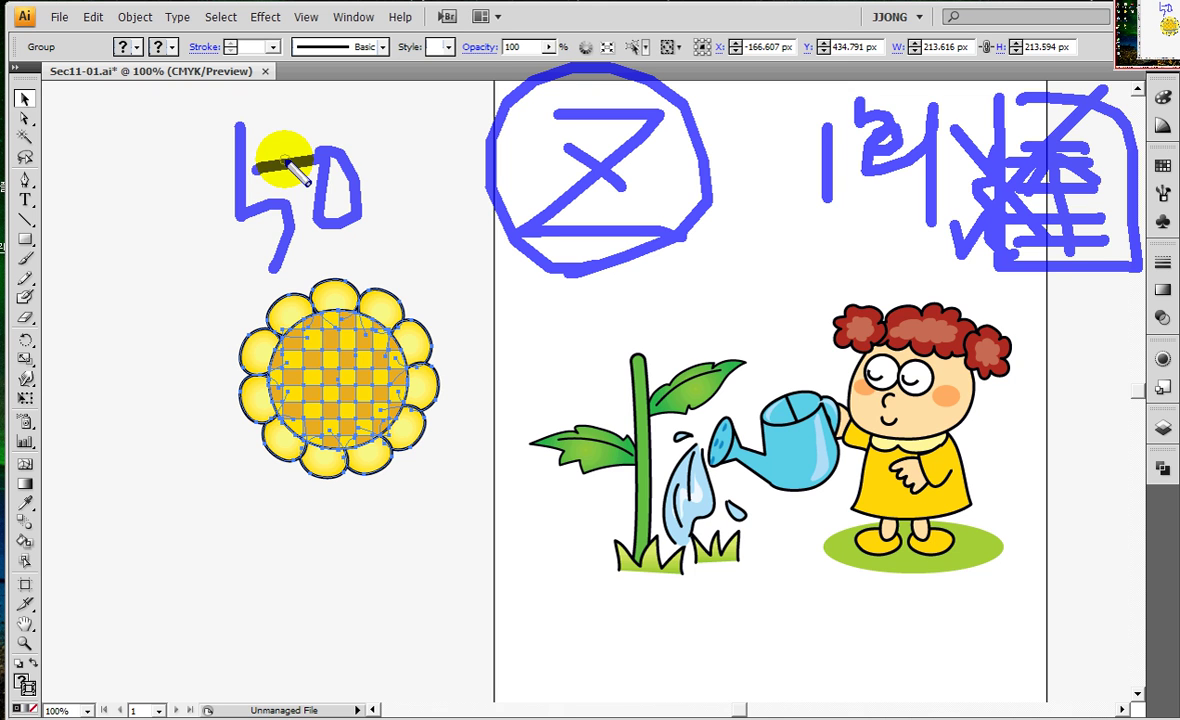
pyautogui.press('Escape')
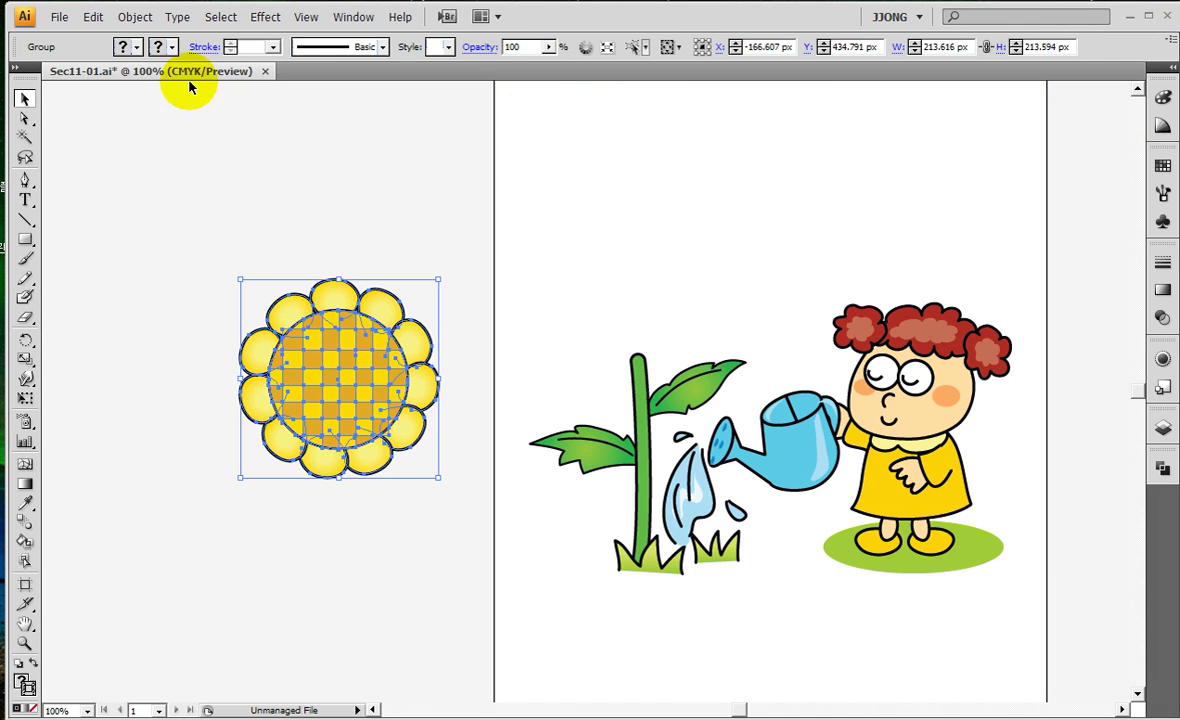
# Browse the Edit menu, close it, then undo the sunflower head move with Ctrl+Z
pyautogui.click(92, 18)
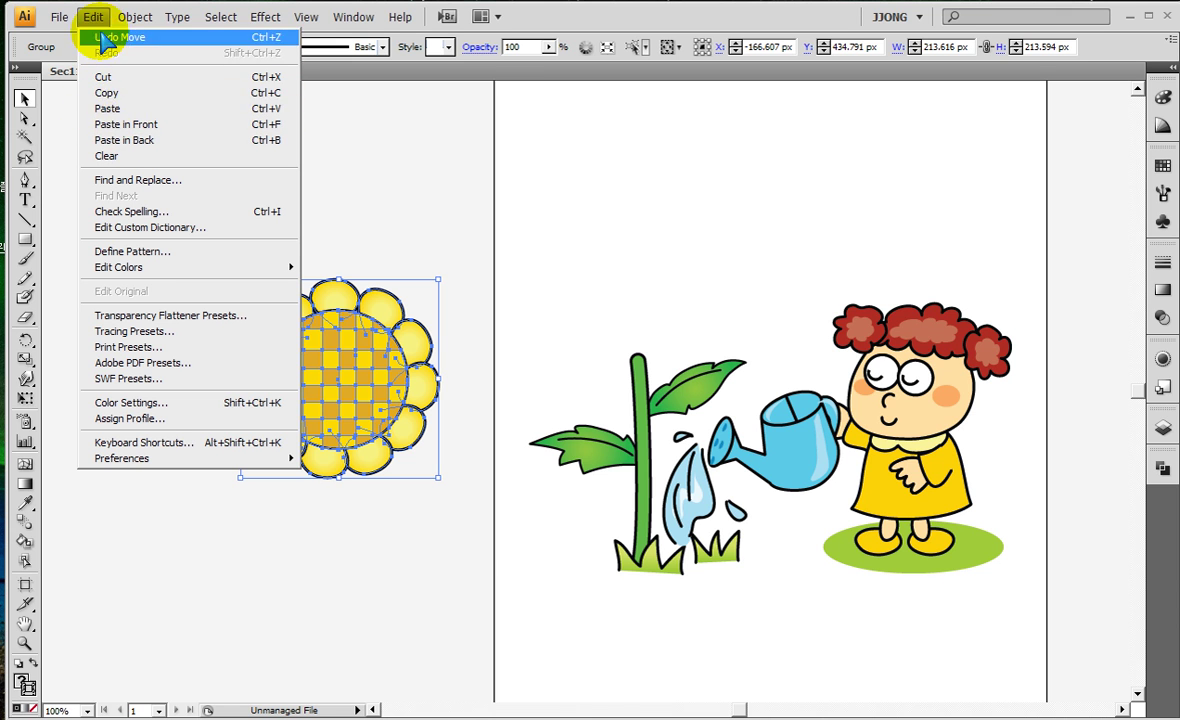
pyautogui.click(776, 125)
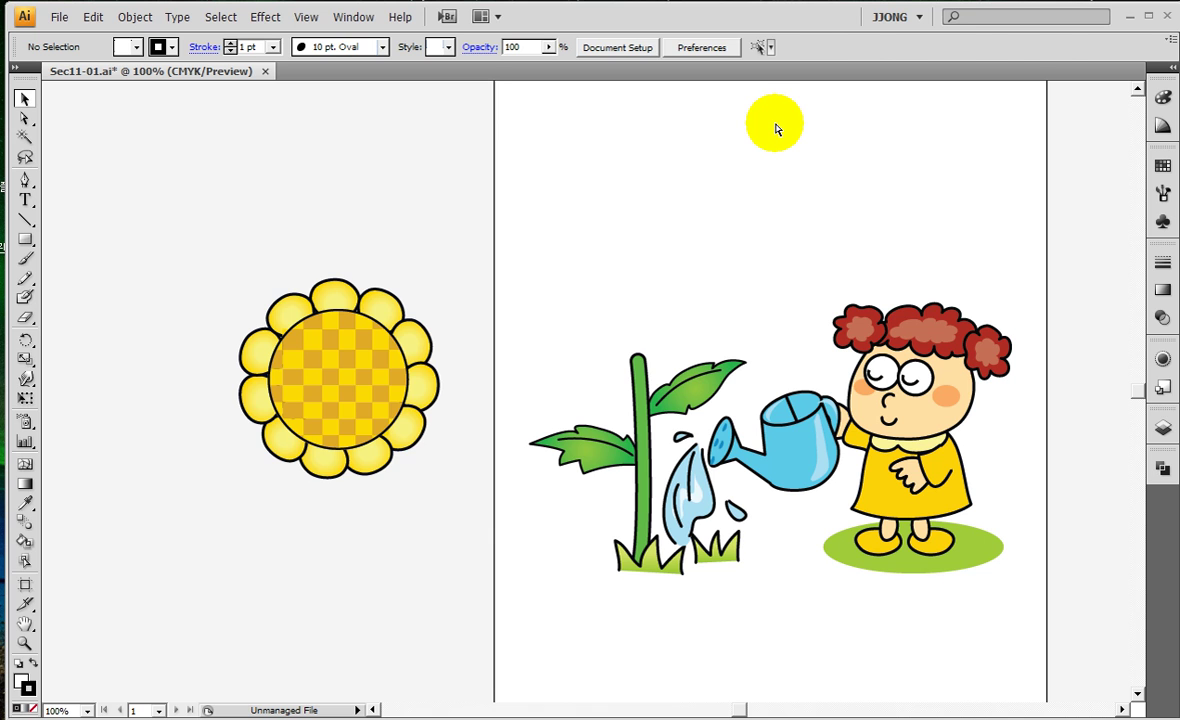
pyautogui.hotkey('ctrl', 'z')
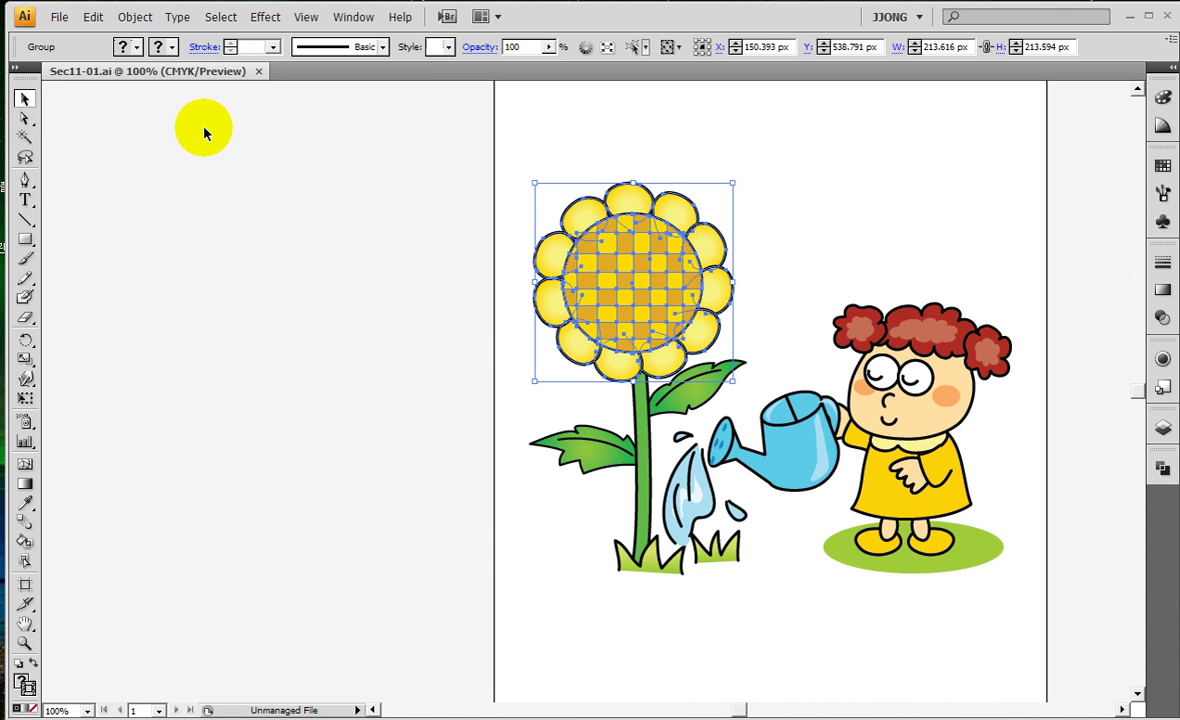
pyautogui.press('a')
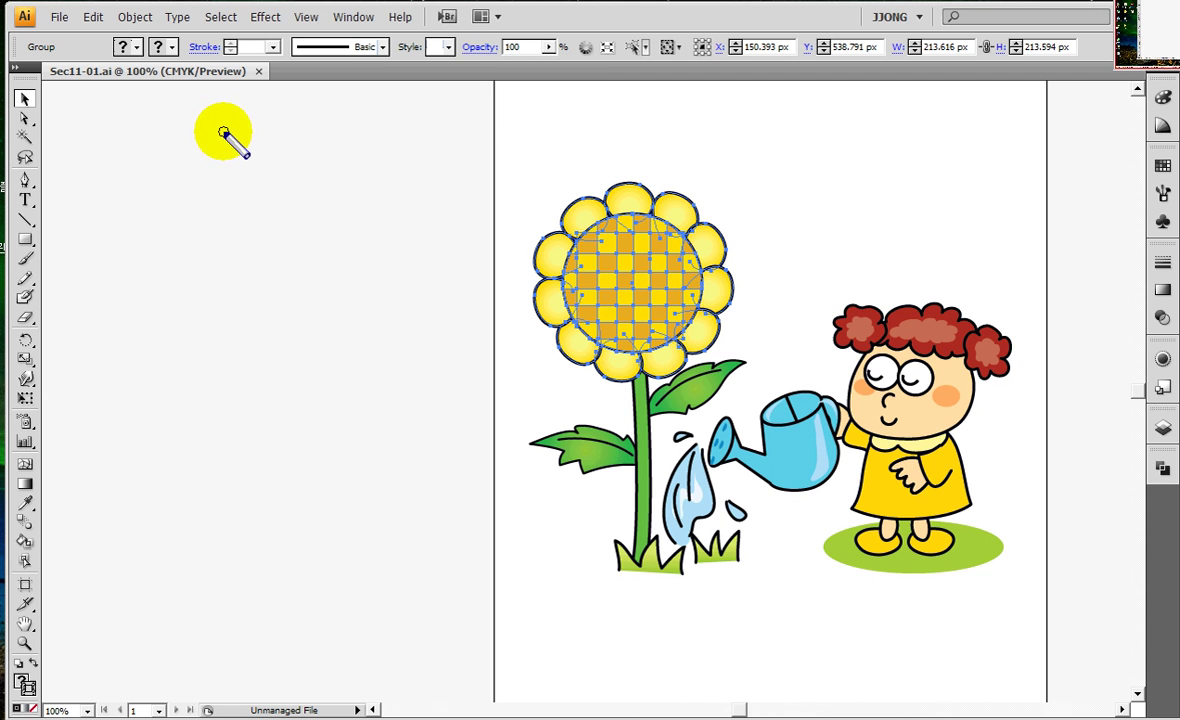
pyautogui.moveTo(218, 143)
pyautogui.mouseDown()
pyautogui.moveTo(208, 221)
pyautogui.moveTo(238, 170)
pyautogui.mouseUp()
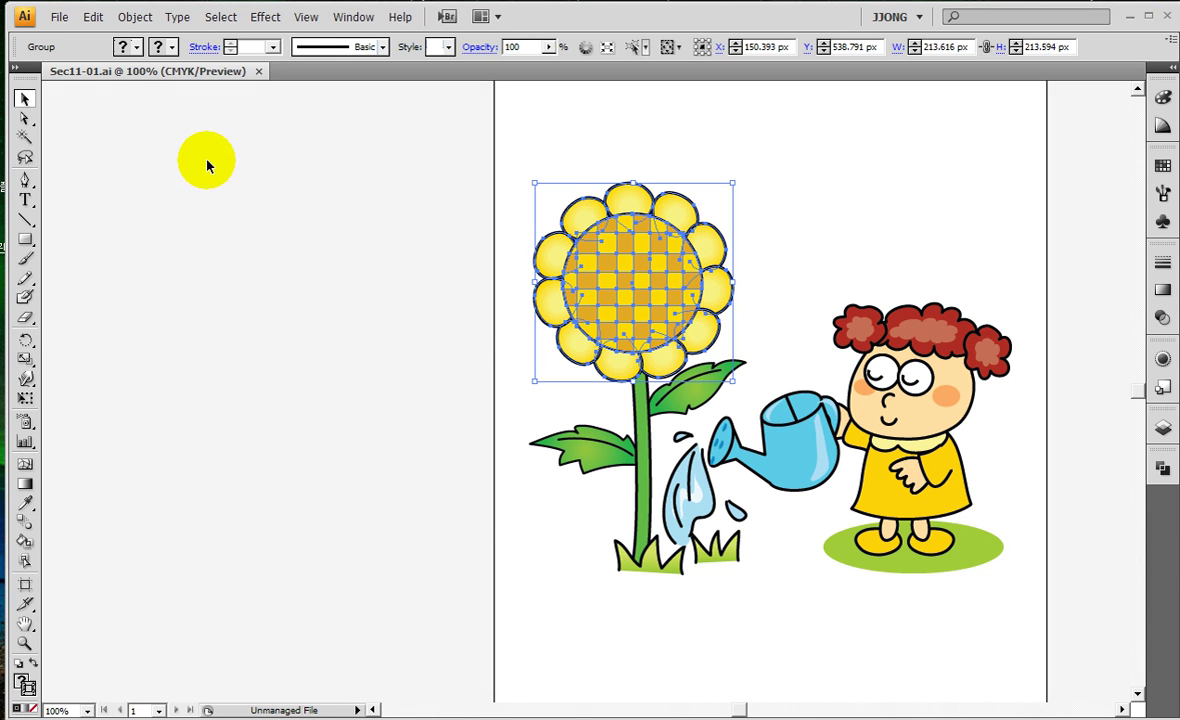
pyautogui.moveTo(198, 150); pyautogui.dragTo(237, 219)
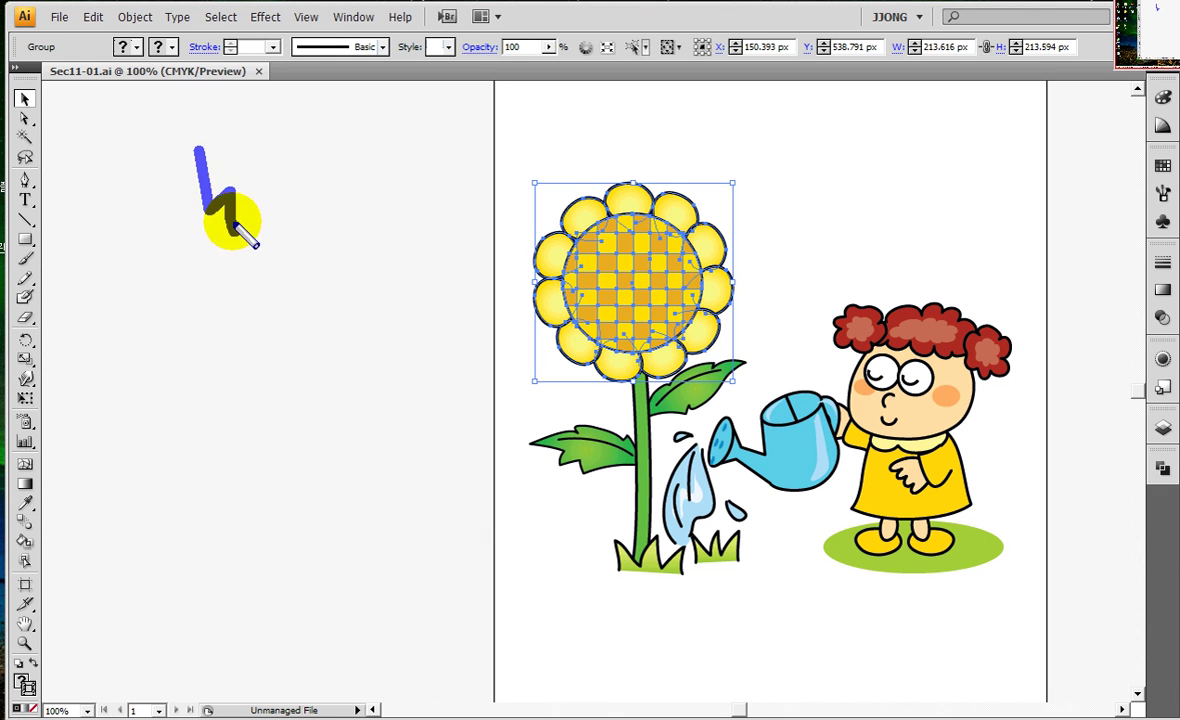
pyautogui.moveTo(198, 150)
pyautogui.mouseDown()
pyautogui.moveTo(243, 238)
pyautogui.moveTo(281, 234)
pyautogui.mouseUp()
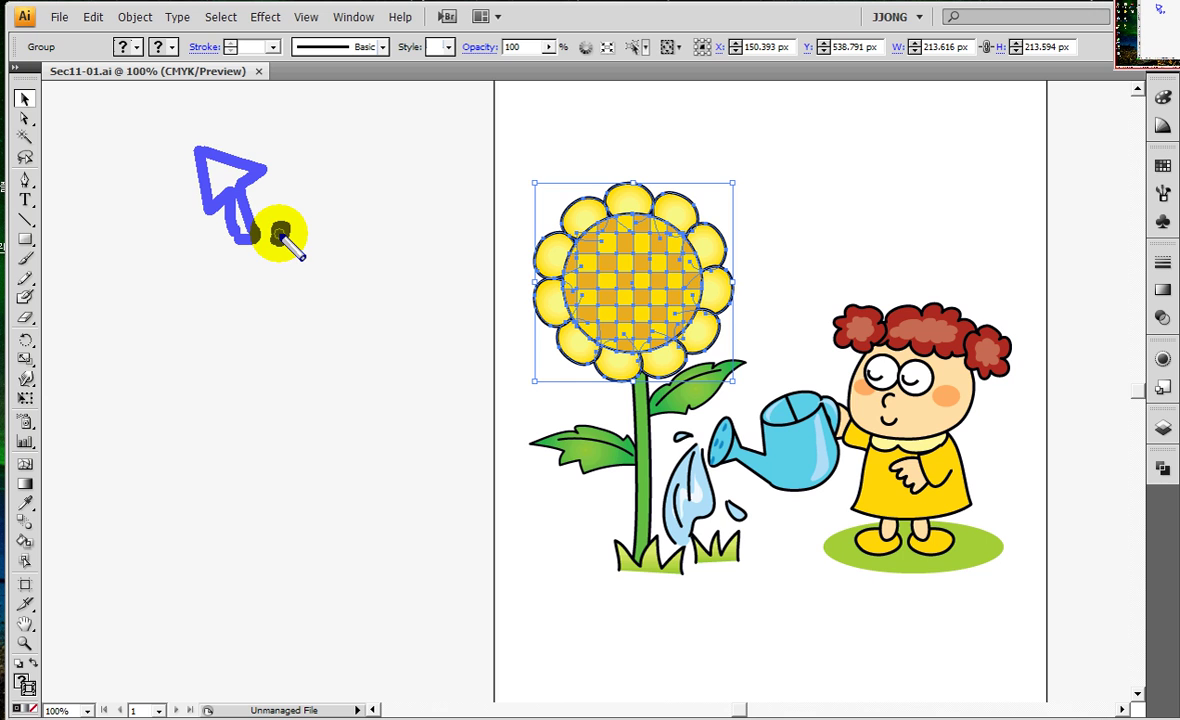
pyautogui.moveTo(281, 234); pyautogui.dragTo(285, 238)
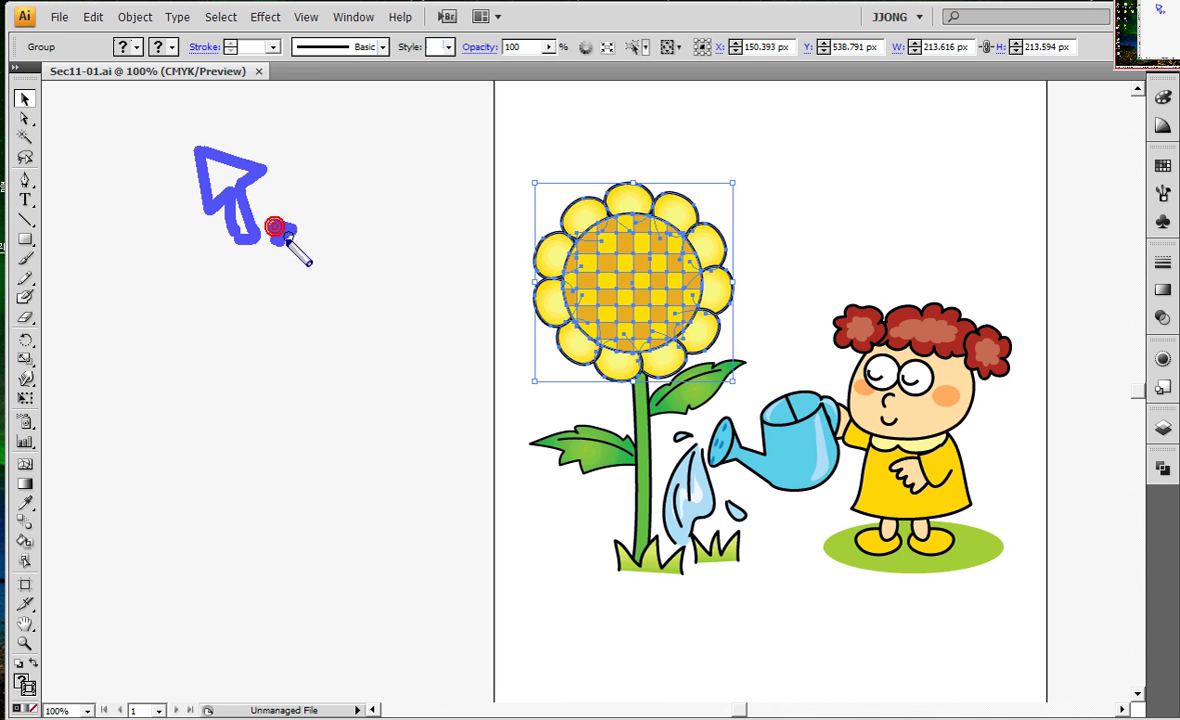
pyautogui.moveTo(206, 388)
pyautogui.mouseDown()
pyautogui.moveTo(348, 378)
pyautogui.moveTo(406, 320)
pyautogui.mouseUp()
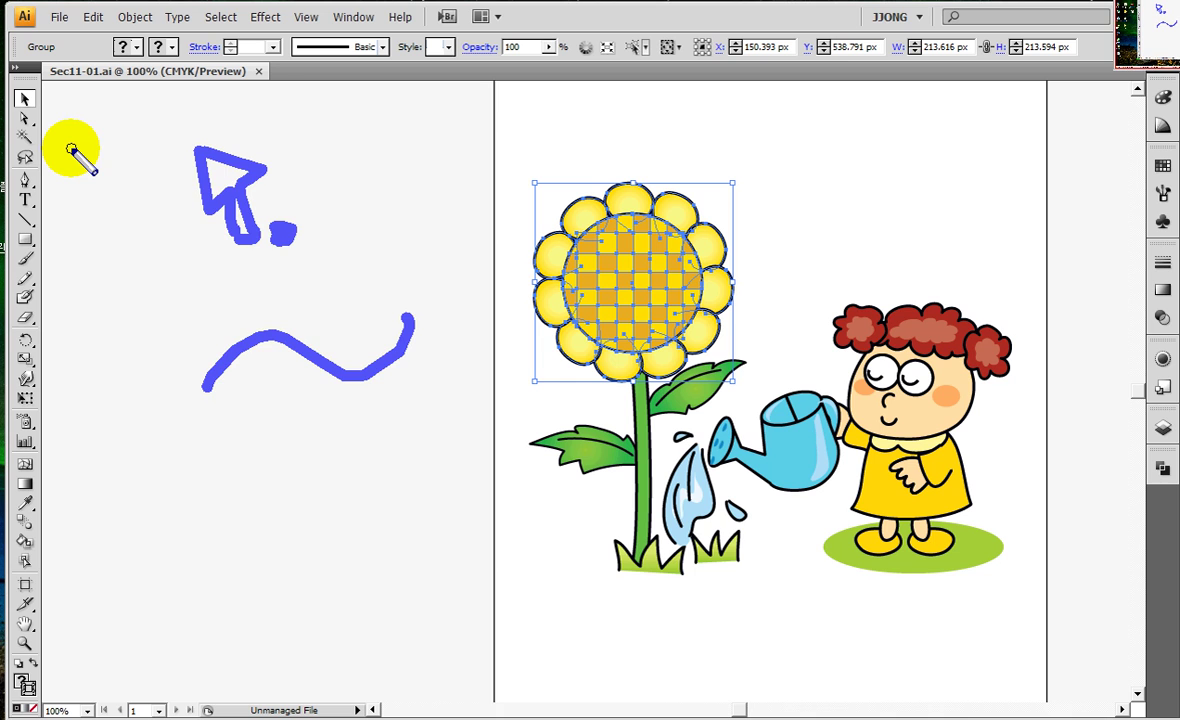
# Choose Direct Selection Tool from the selection tool flyout
pyautogui.press('Escape')
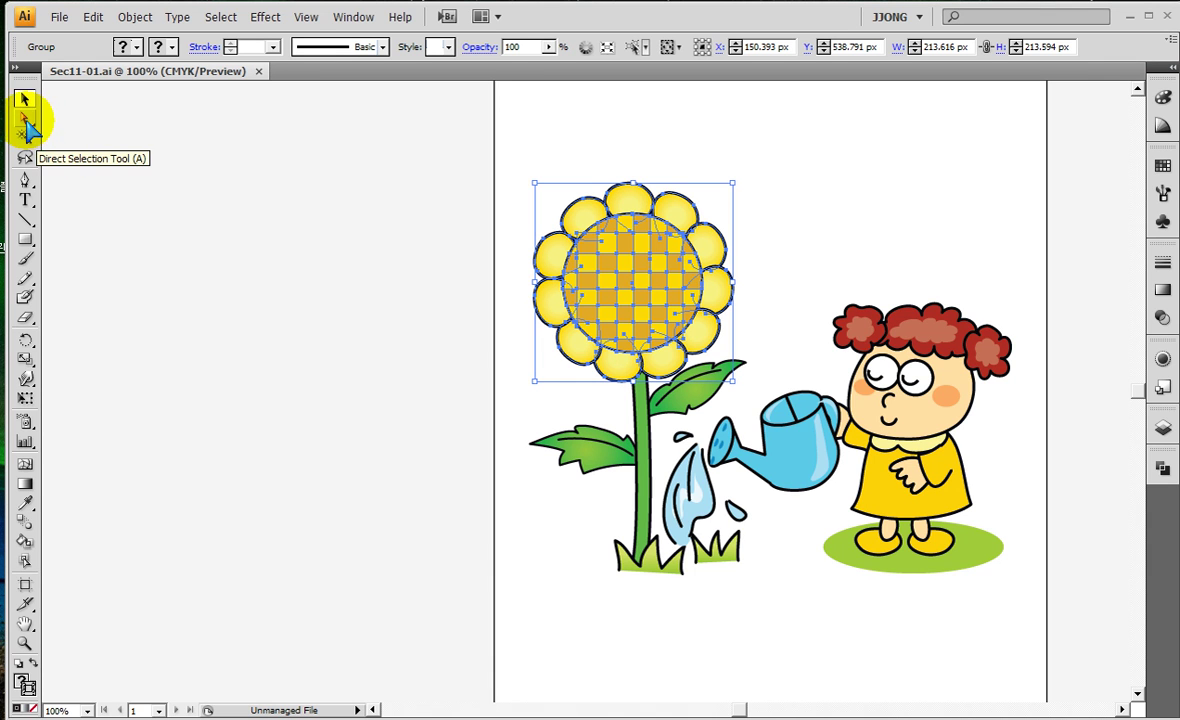
pyautogui.click(26, 120)
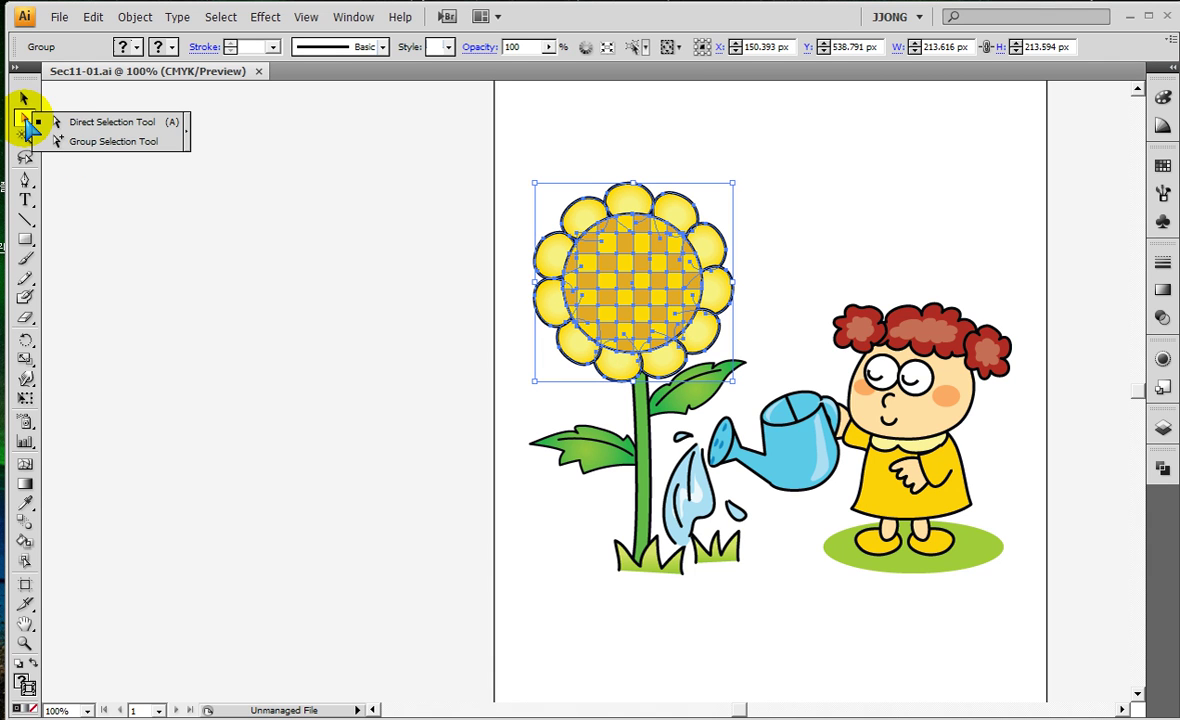
pyautogui.click(85, 142)
# Browse the Pen and Rectangle flyouts, then reopen the Direct/Group Selection flyout
pyautogui.click(25, 181)
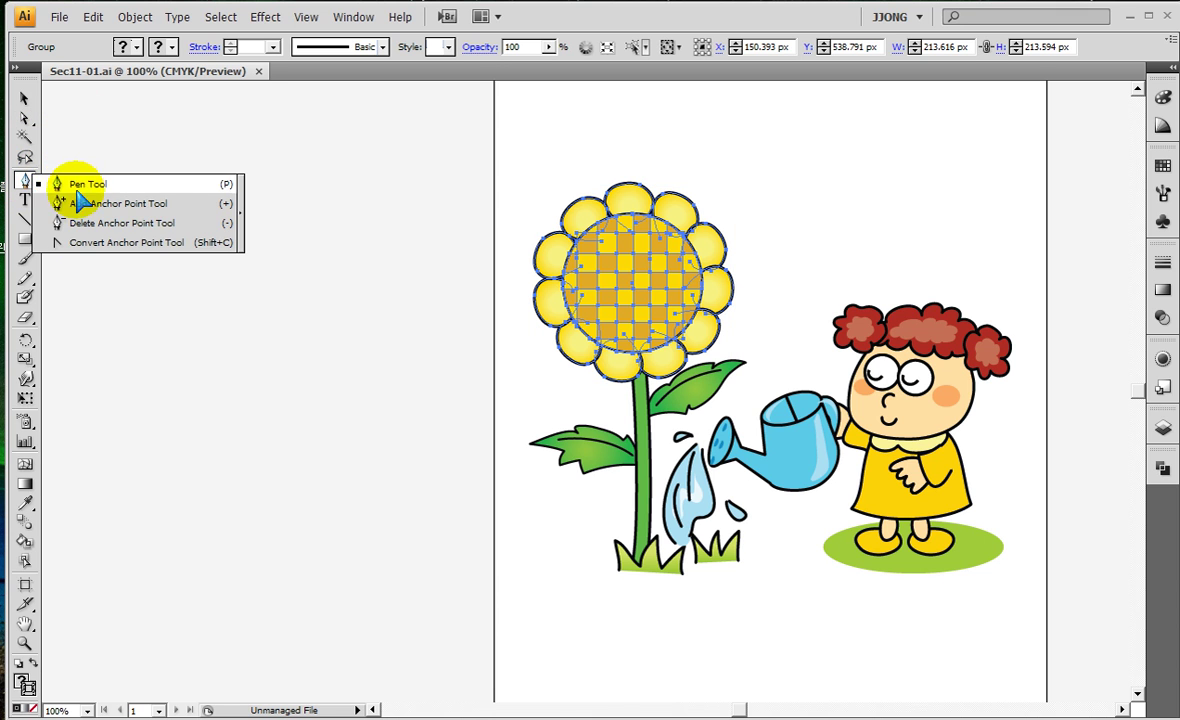
pyautogui.moveTo(78, 203); pyautogui.dragTo(70, 240)
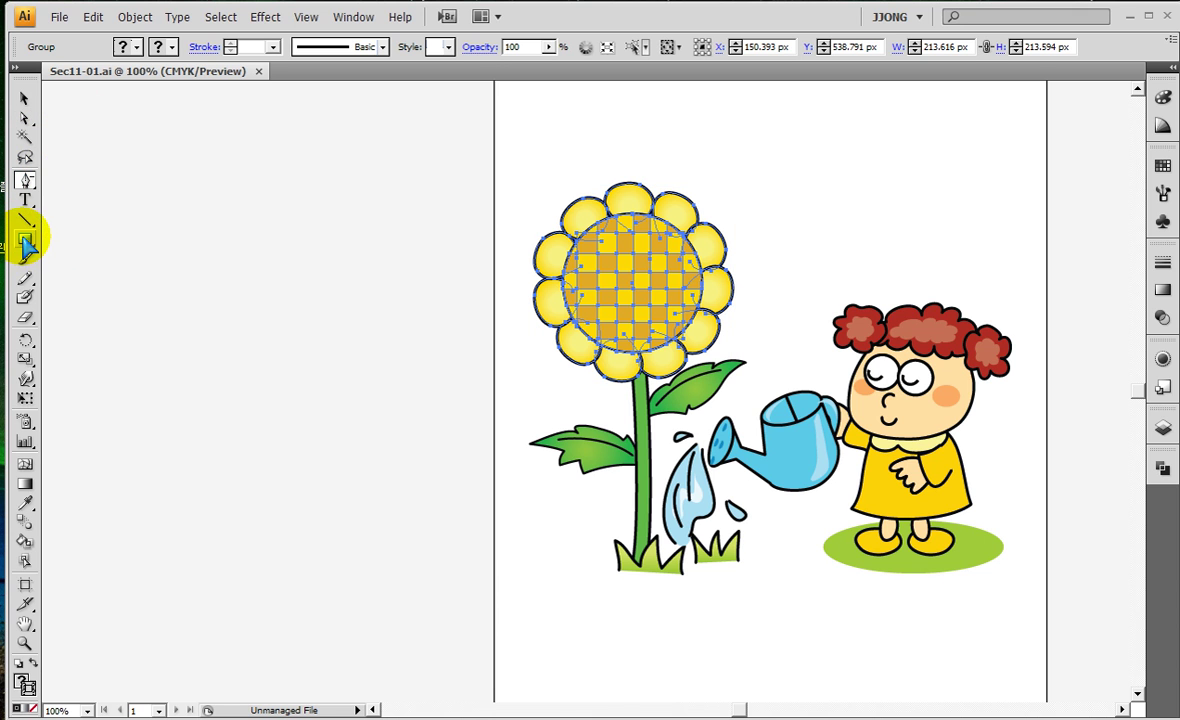
pyautogui.click(25, 240)
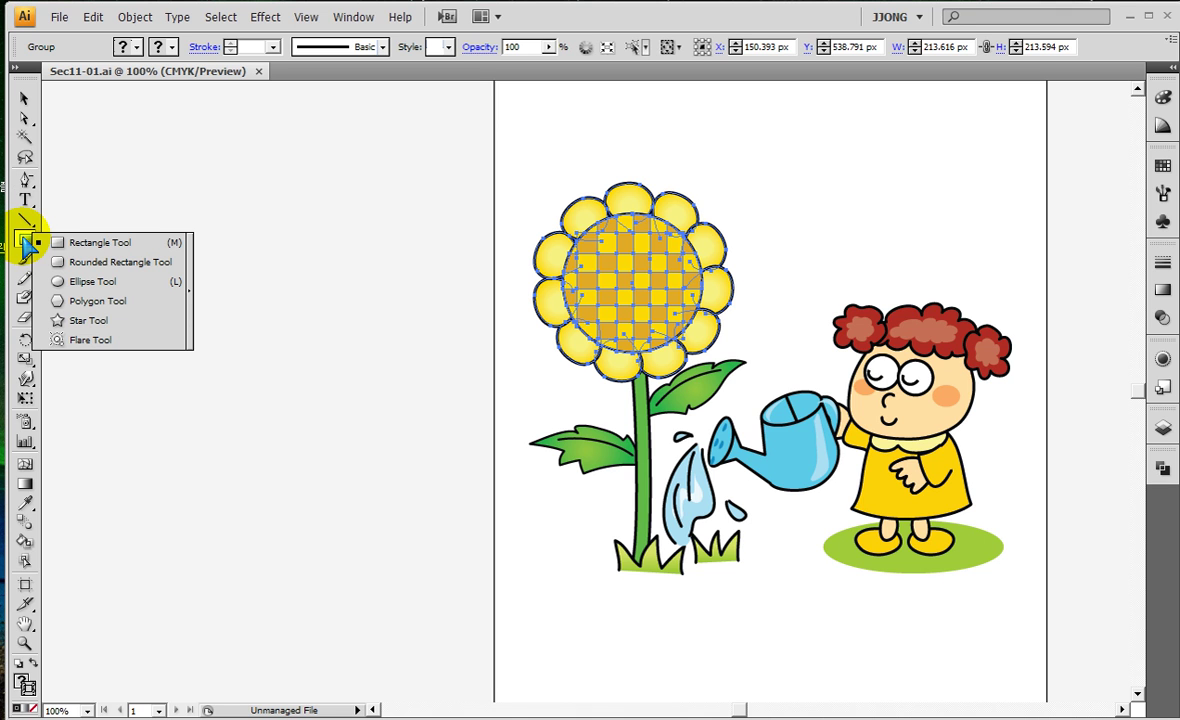
pyautogui.moveTo(24, 238); pyautogui.dragTo(60, 242)
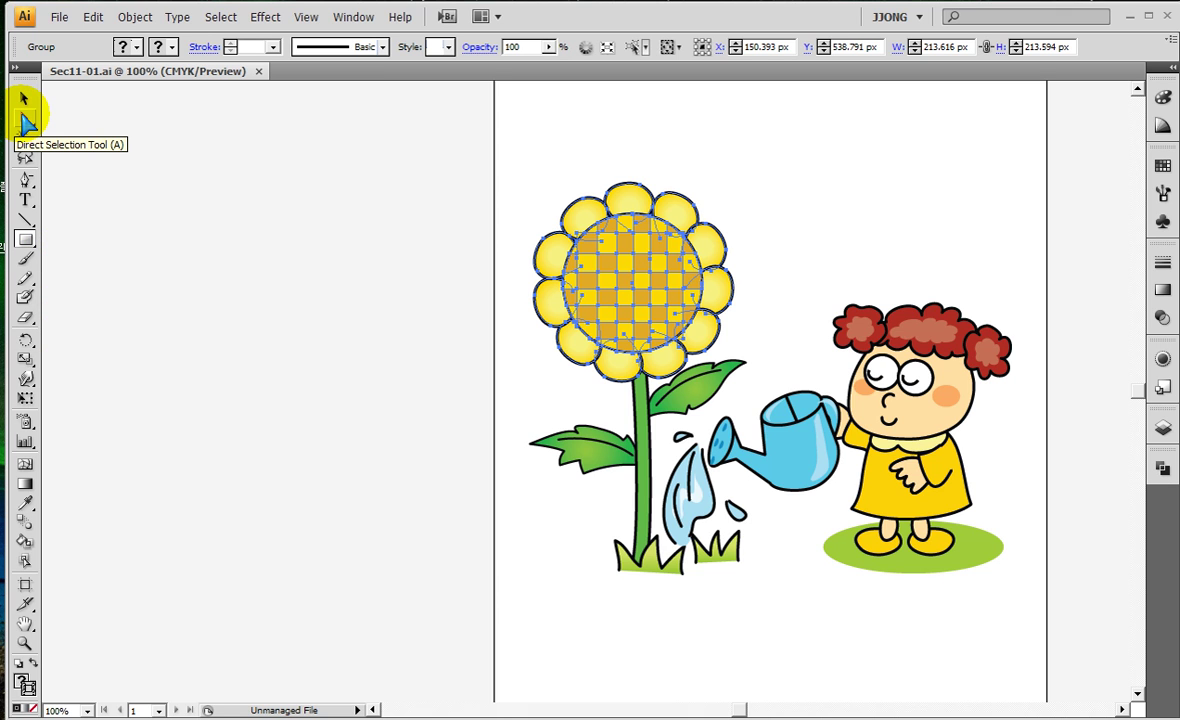
pyautogui.click(26, 122)
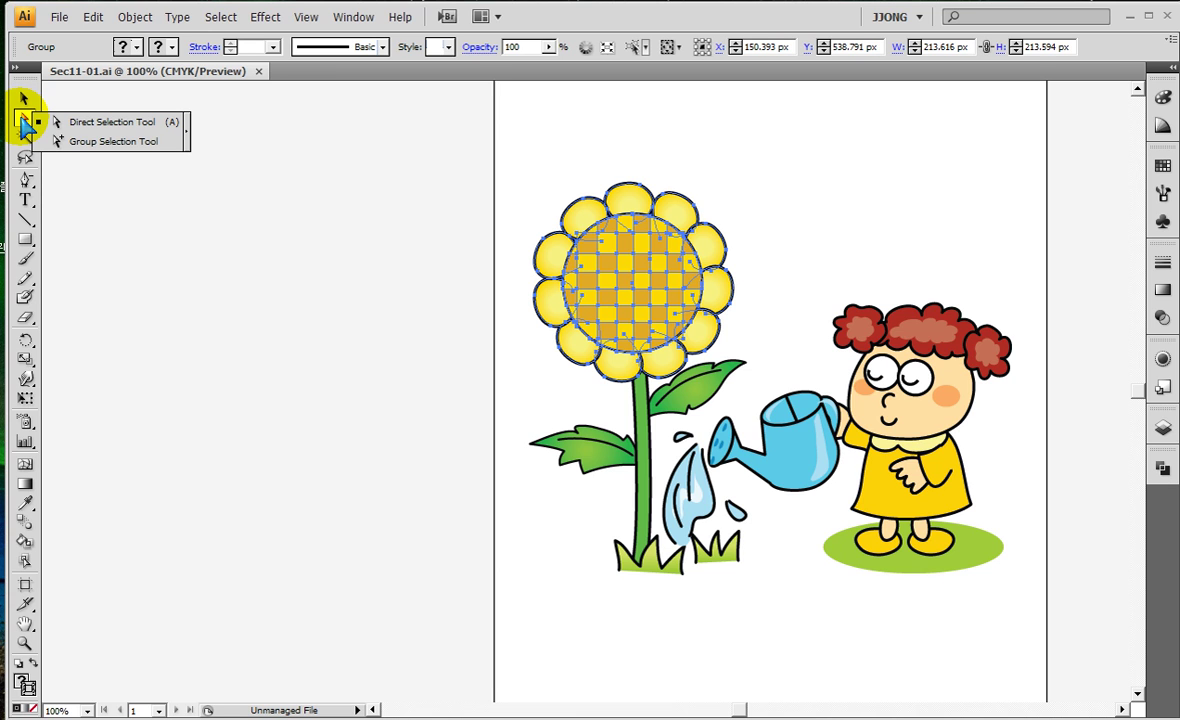
pyautogui.click(100, 122)
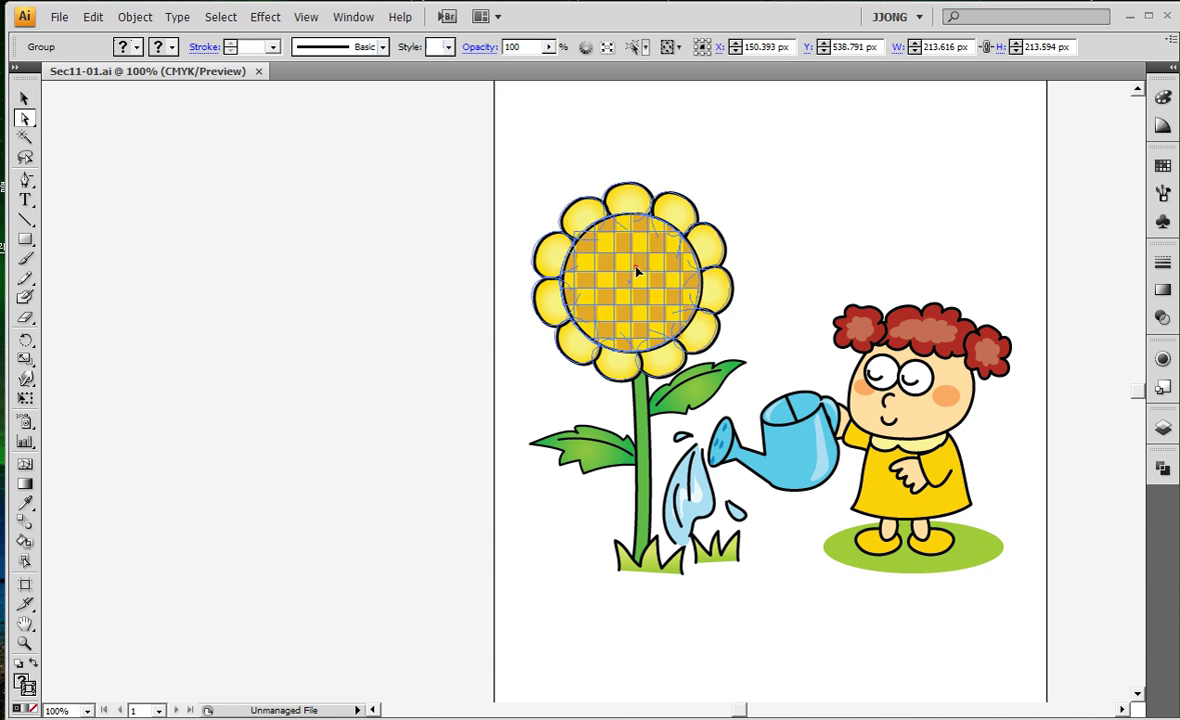
pyautogui.moveTo(640, 273); pyautogui.dragTo(313, 262)
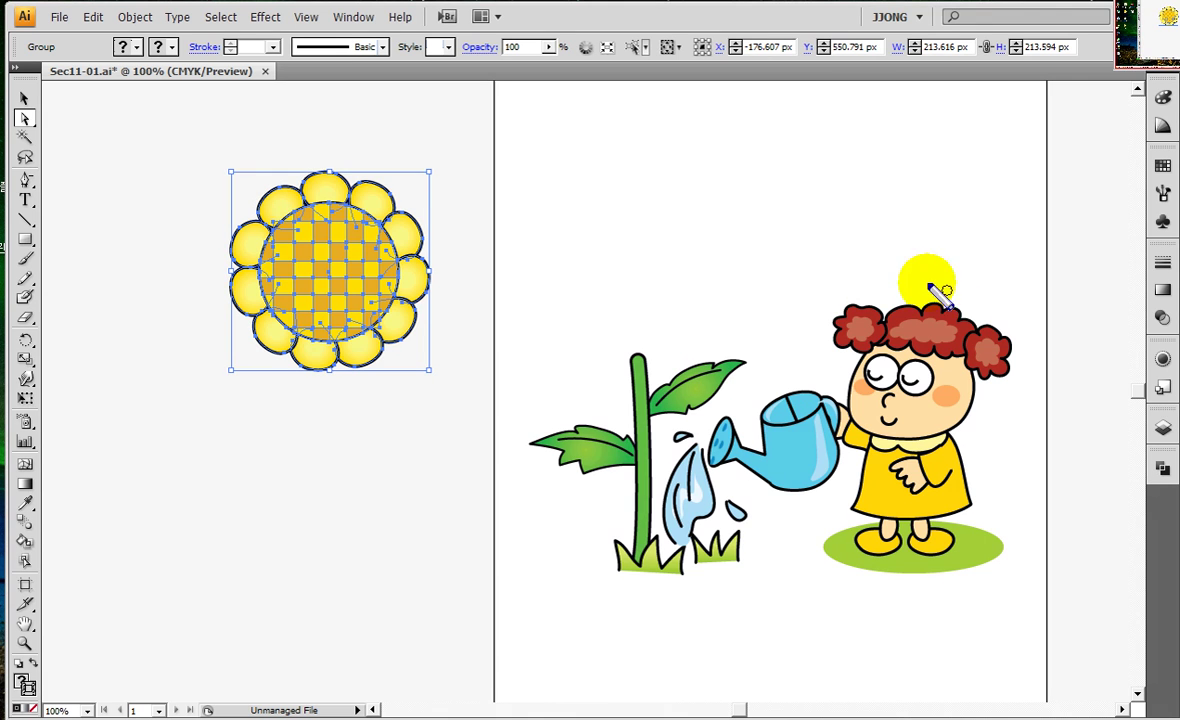
pyautogui.moveTo(985, 420)
pyautogui.mouseDown()
pyautogui.moveTo(894, 421)
pyautogui.moveTo(881, 500)
pyautogui.moveTo(985, 430)
pyautogui.mouseUp()
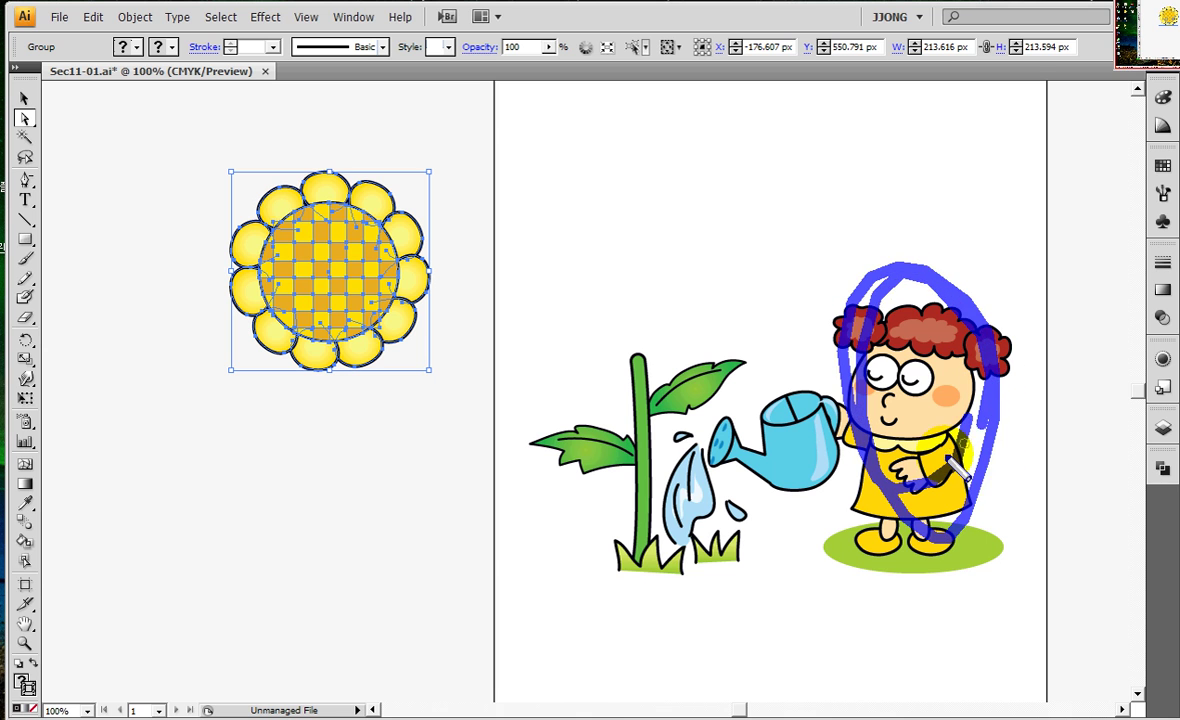
pyautogui.press('Escape')
pyautogui.click(971, 193)
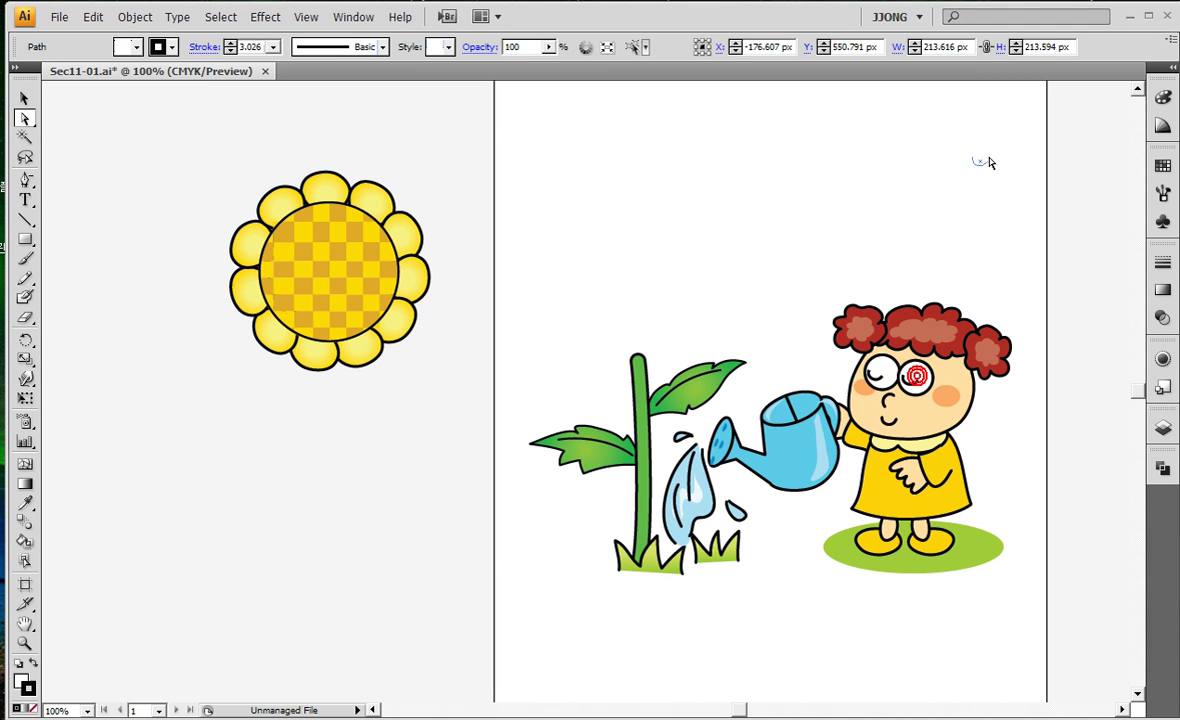
pyautogui.moveTo(971, 188)
pyautogui.mouseDown()
pyautogui.moveTo(996, 132)
pyautogui.moveTo(955, 179)
pyautogui.moveTo(1022, 137)
pyautogui.moveTo(1042, 188)
pyautogui.mouseUp()
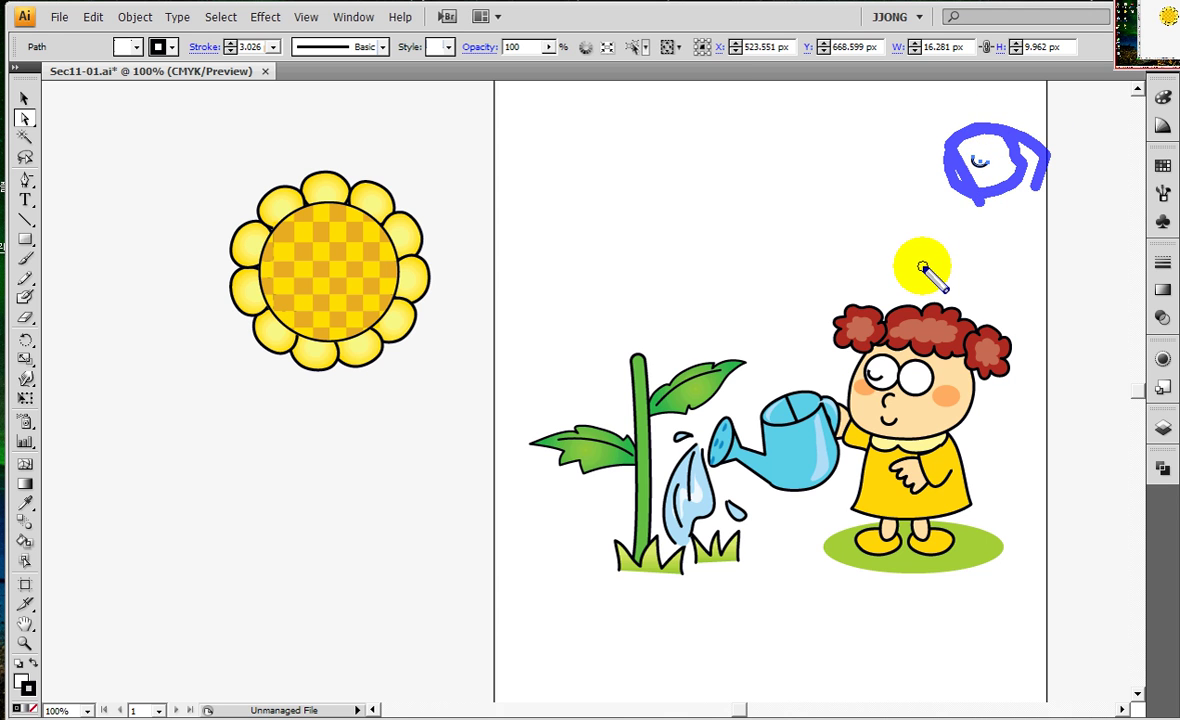
pyautogui.press('Escape')
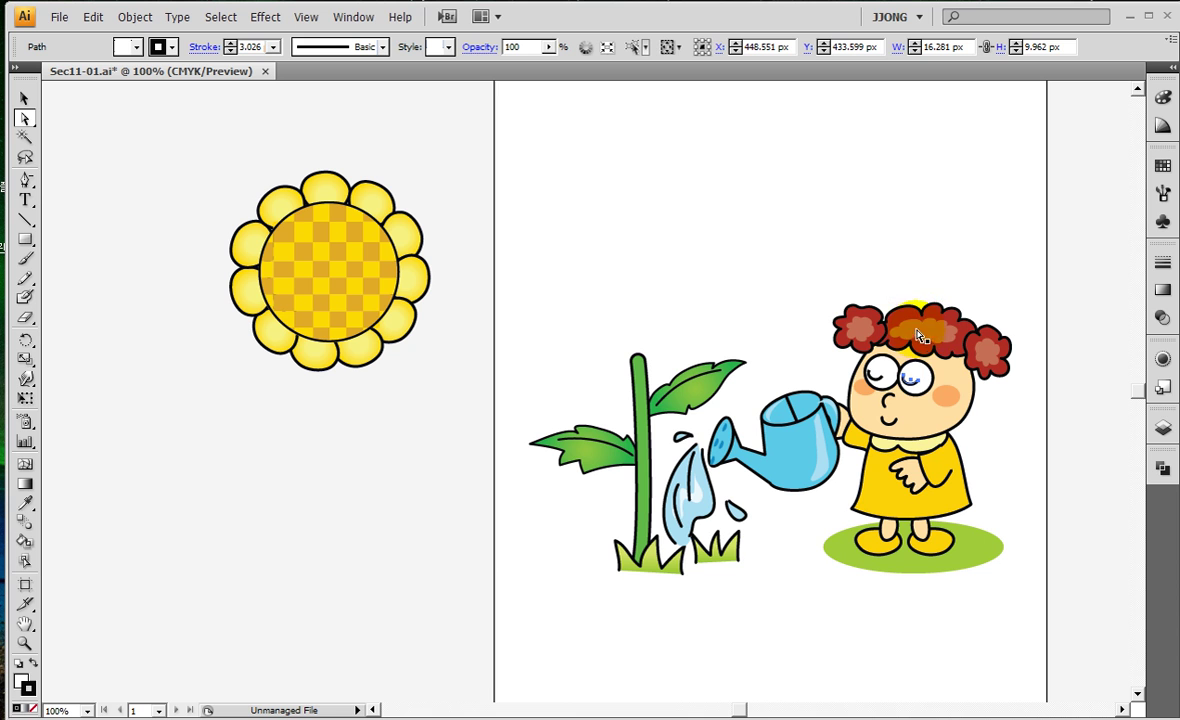
pyautogui.click(864, 186)
pyautogui.moveTo(922, 300); pyautogui.dragTo(862, 174)
pyautogui.hotkey('ctrl', '2')
pyautogui.click(838, 259)
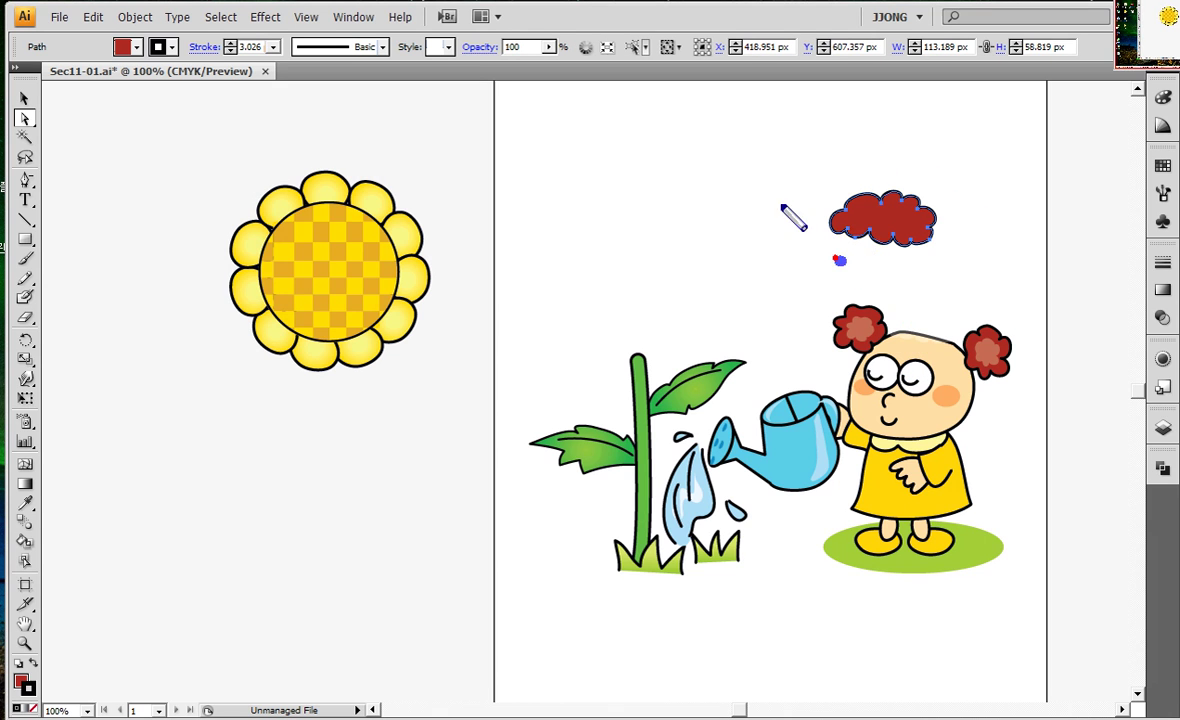
pyautogui.moveTo(834, 258); pyautogui.dragTo(868, 280)
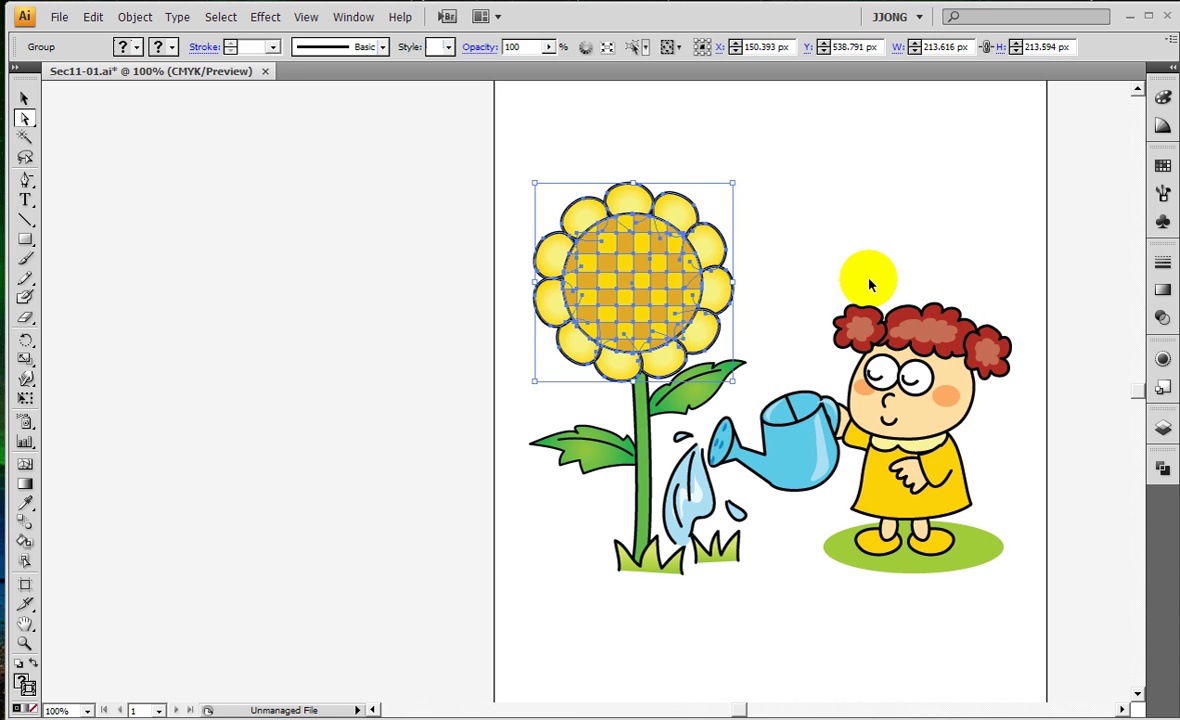
# With Group Selection, pull two checker squares and three petals off the sunflower
pyautogui.moveTo(25, 118); pyautogui.dragTo(89, 145)
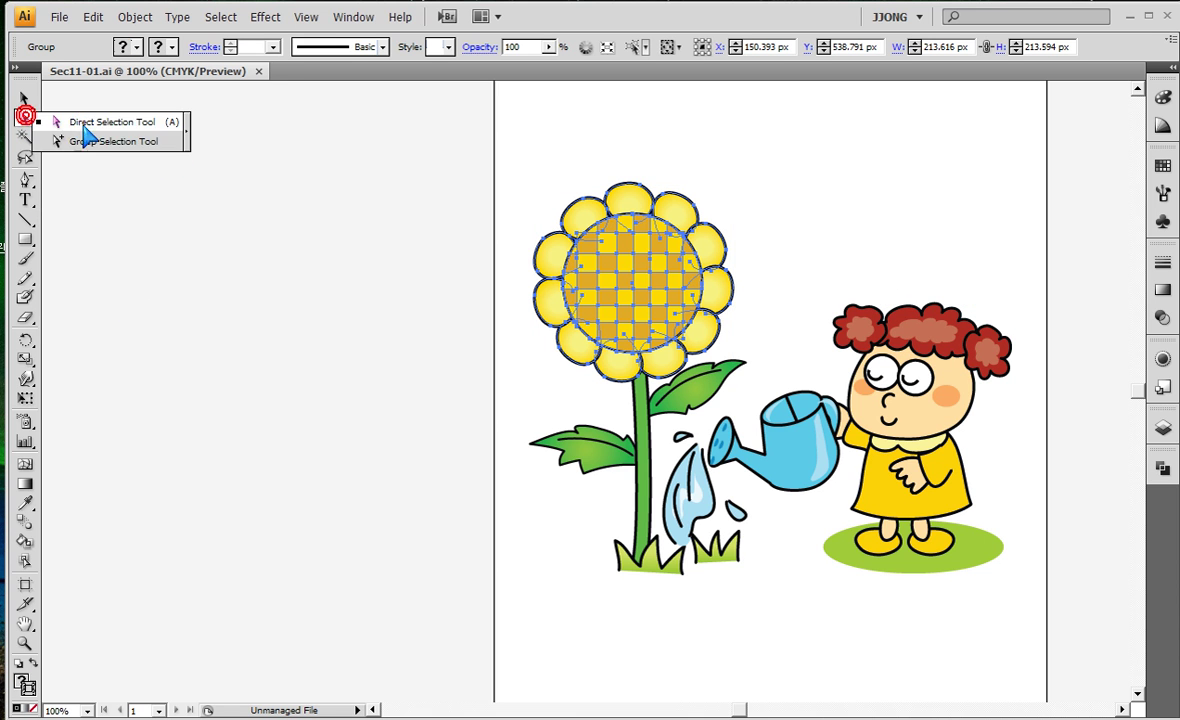
pyautogui.moveTo(990, 335); pyautogui.dragTo(805, 148)
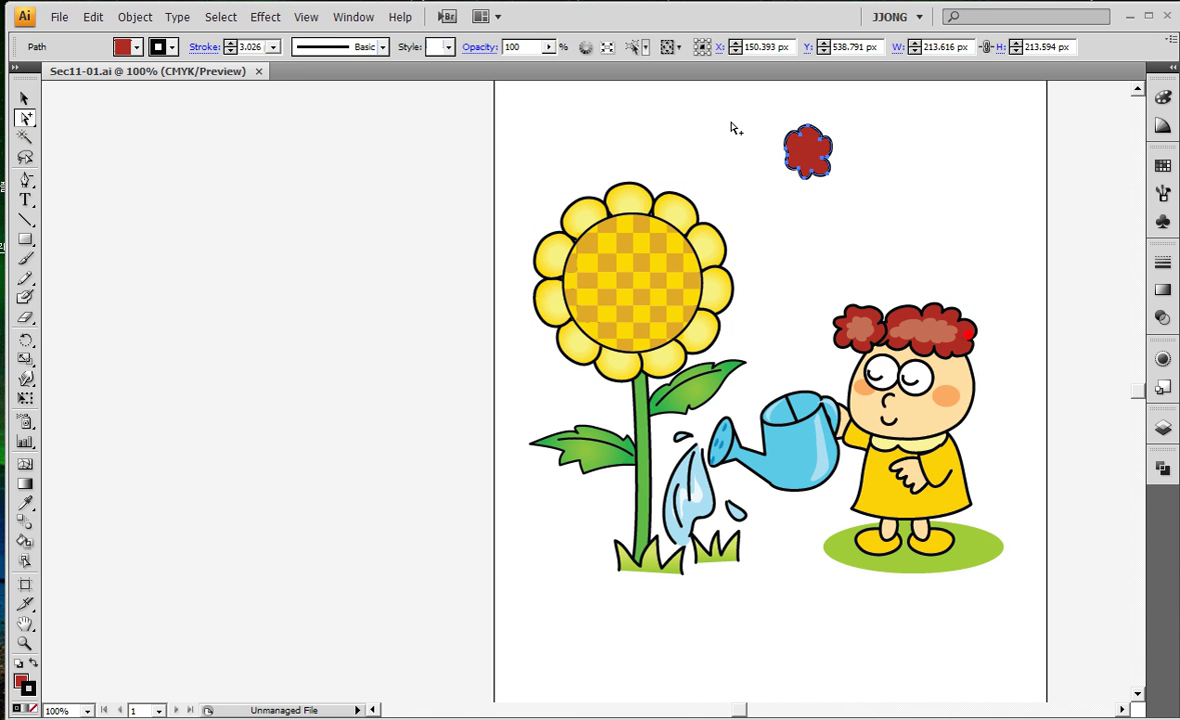
pyautogui.moveTo(632, 256); pyautogui.dragTo(442, 225)
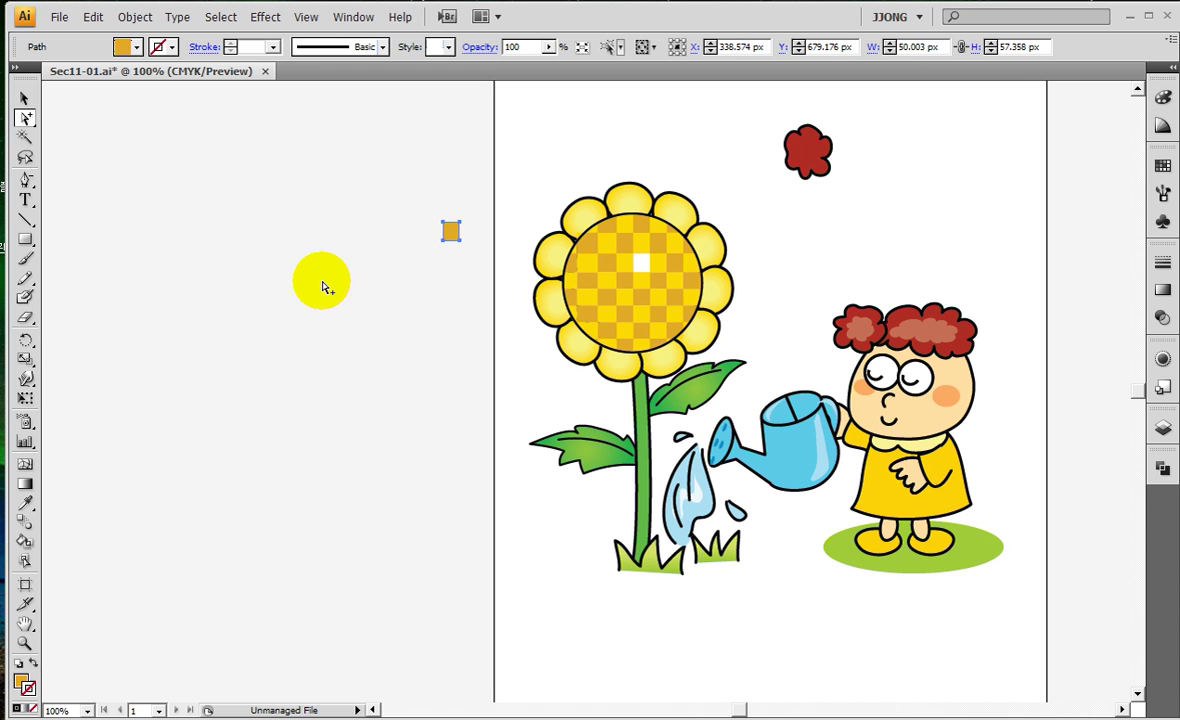
pyautogui.moveTo(572, 292); pyautogui.dragTo(352, 297)
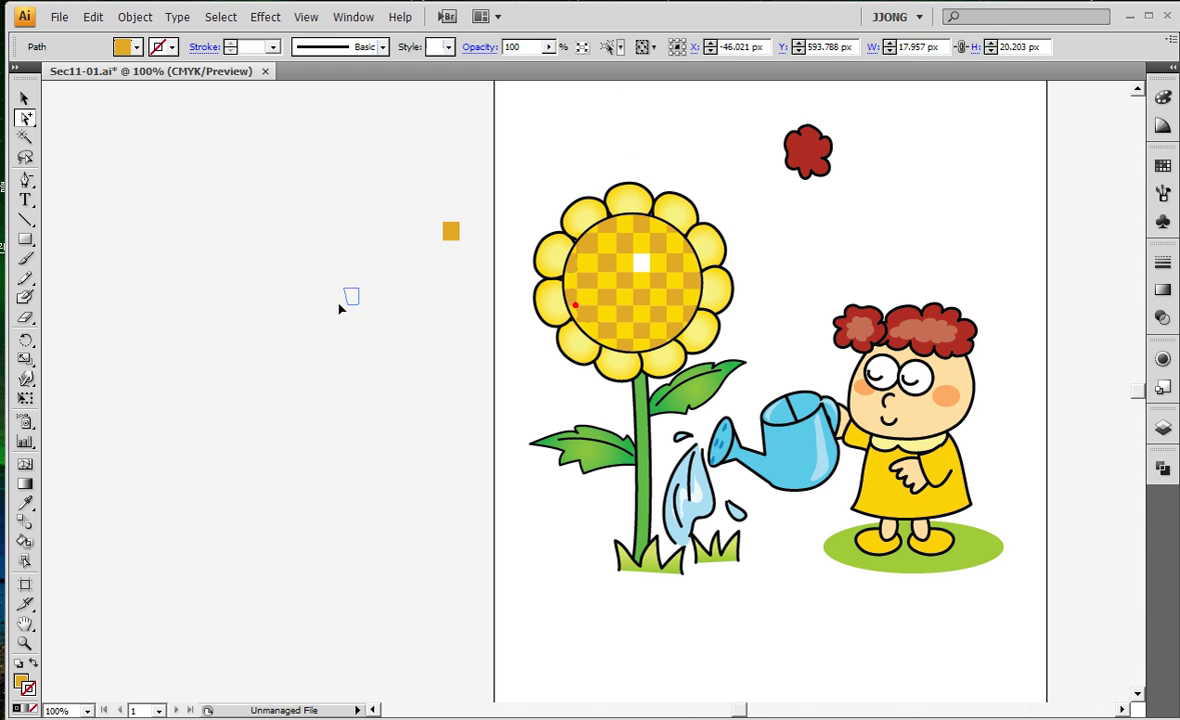
pyautogui.moveTo(543, 257); pyautogui.dragTo(400, 318)
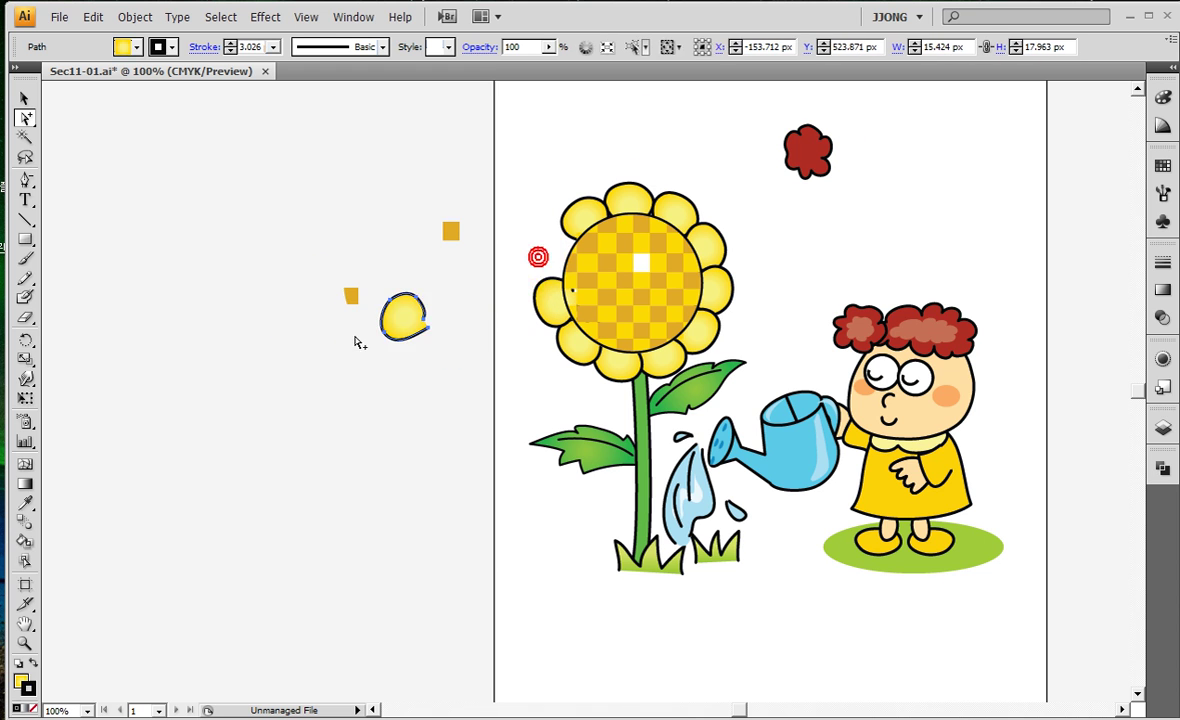
pyautogui.moveTo(560, 218); pyautogui.dragTo(474, 190)
pyautogui.moveTo(624, 192); pyautogui.dragTo(536, 138)
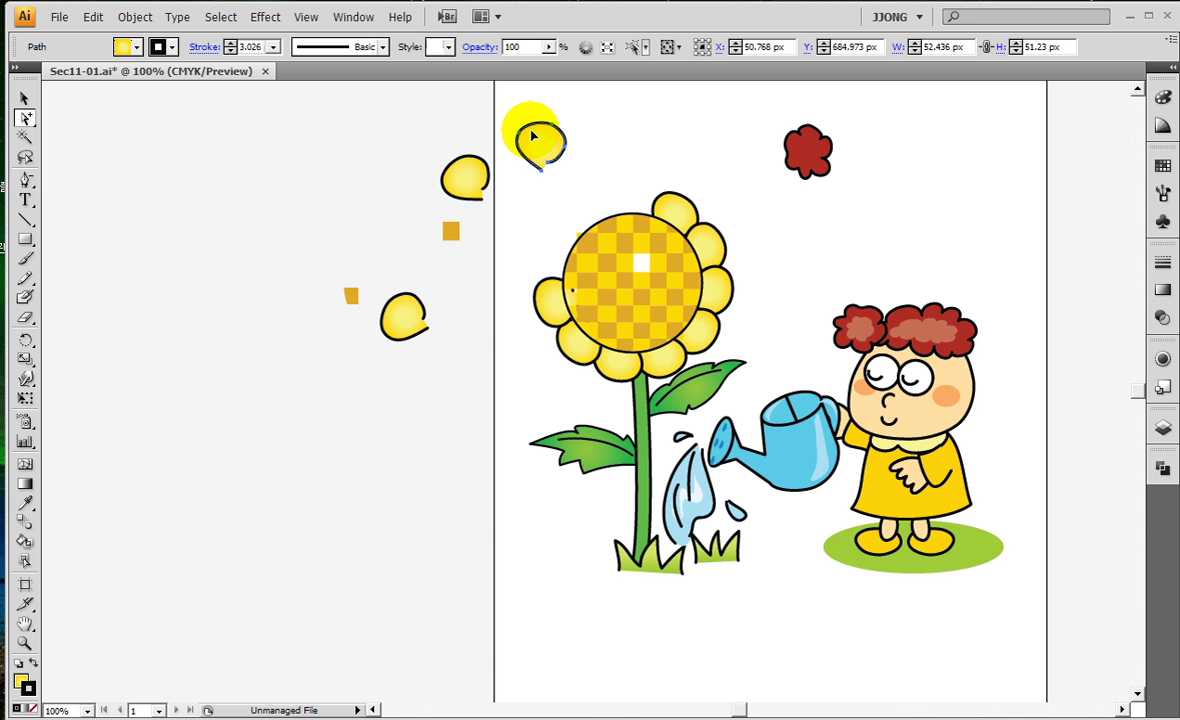
# Undo the moves, save Sec11-01.ai, and switch back to Direct Selection
pyautogui.hotkey('ctrl', 'z')
pyautogui.hotkey('ctrl', 'z')
pyautogui.hotkey('ctrl', 'z')
pyautogui.hotkey('ctrl', 'z')
pyautogui.hotkey('ctrl', 'z')
pyautogui.hotkey('ctrl', 'z')
pyautogui.hotkey('ctrl', 's')
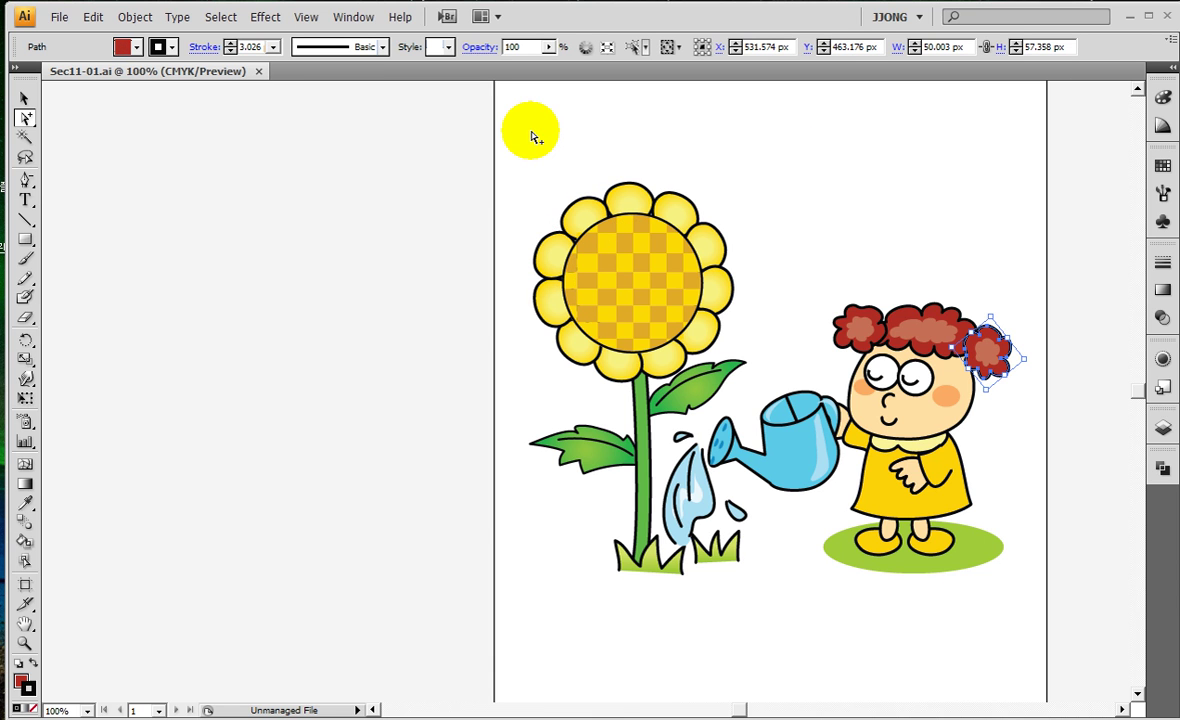
pyautogui.click(26, 118)
pyautogui.moveTo(10, 70); pyautogui.dragTo(45, 125)
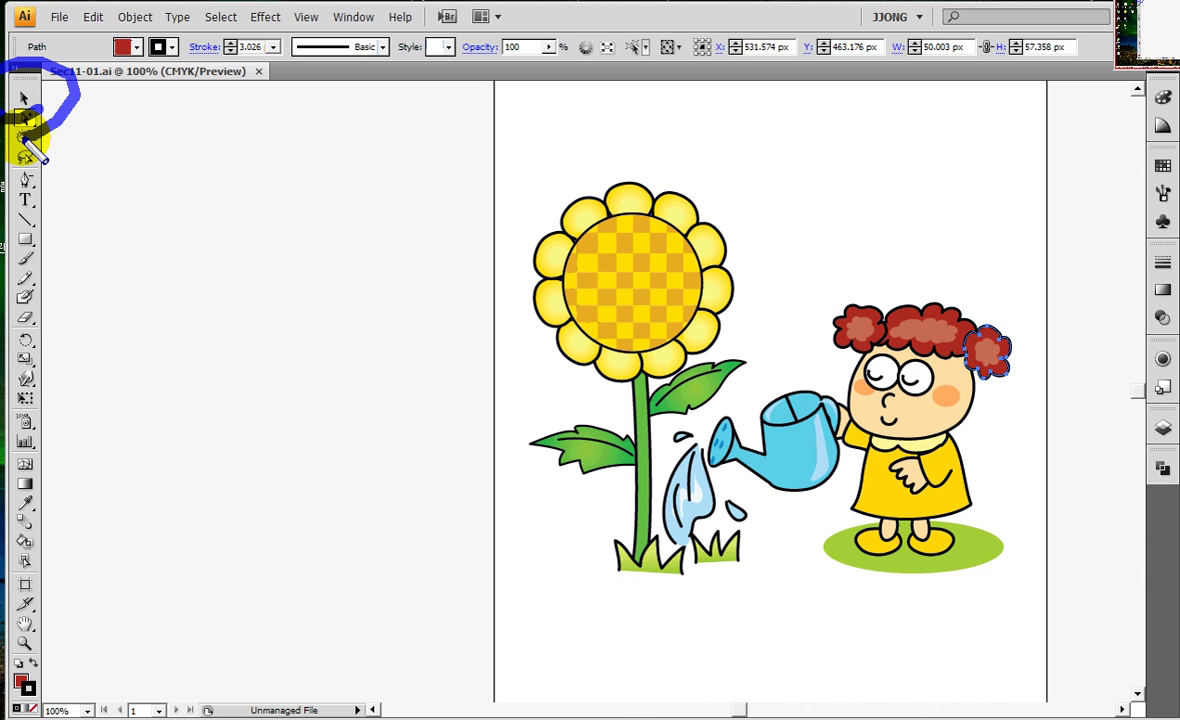
pyautogui.click(24, 98)
pyautogui.moveTo(26, 118); pyautogui.dragTo(115, 140)
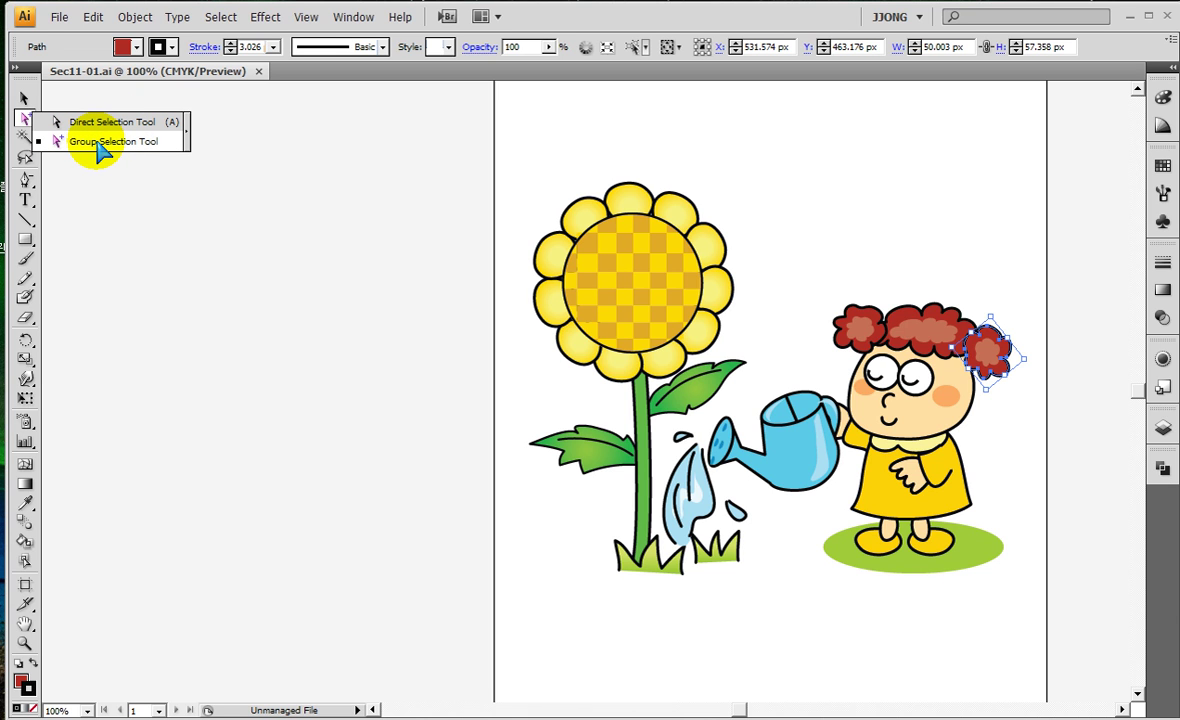
pyautogui.click(100, 144)
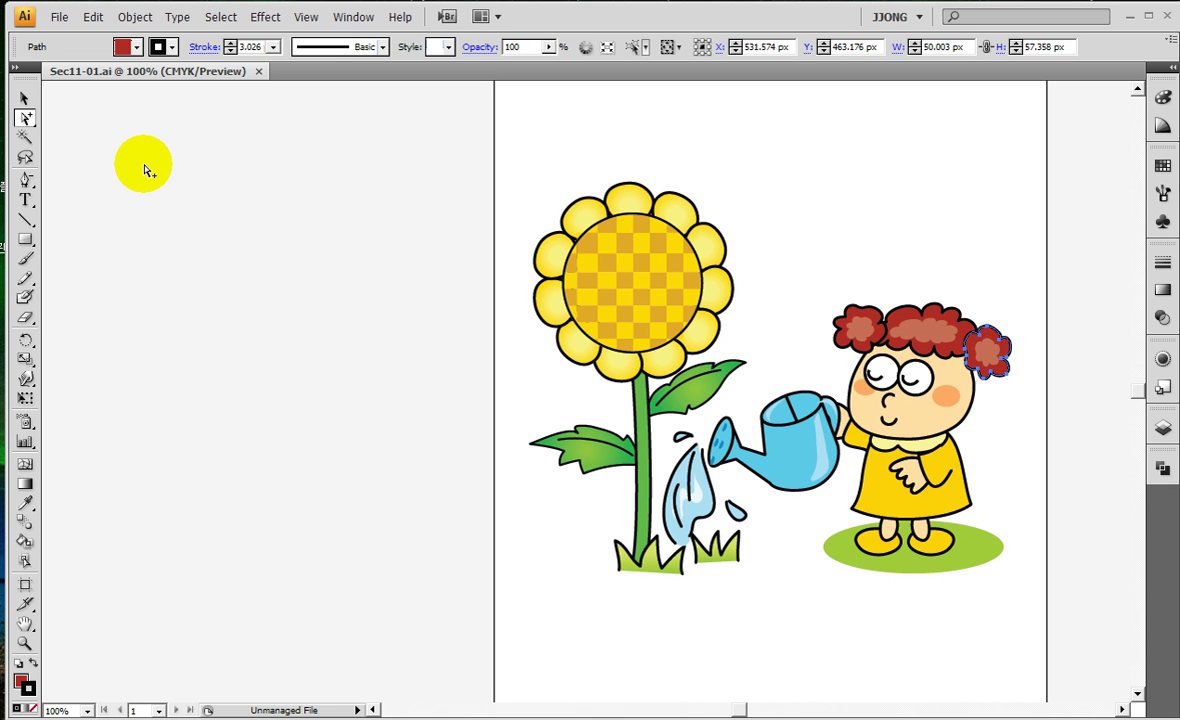
pyautogui.moveTo(354, 251); pyautogui.dragTo(190, 252)
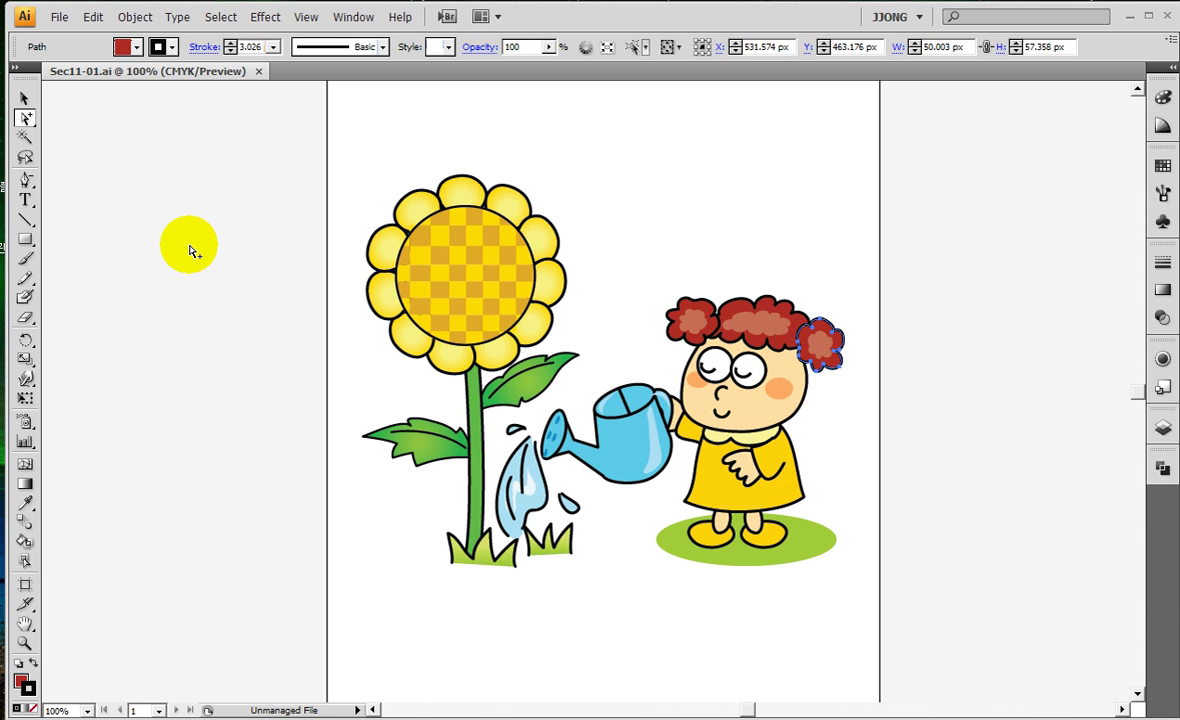
pyautogui.moveTo(176, 222)
pyautogui.mouseDown()
pyautogui.moveTo(186, 256)
pyautogui.moveTo(330, 243)
pyautogui.mouseUp()
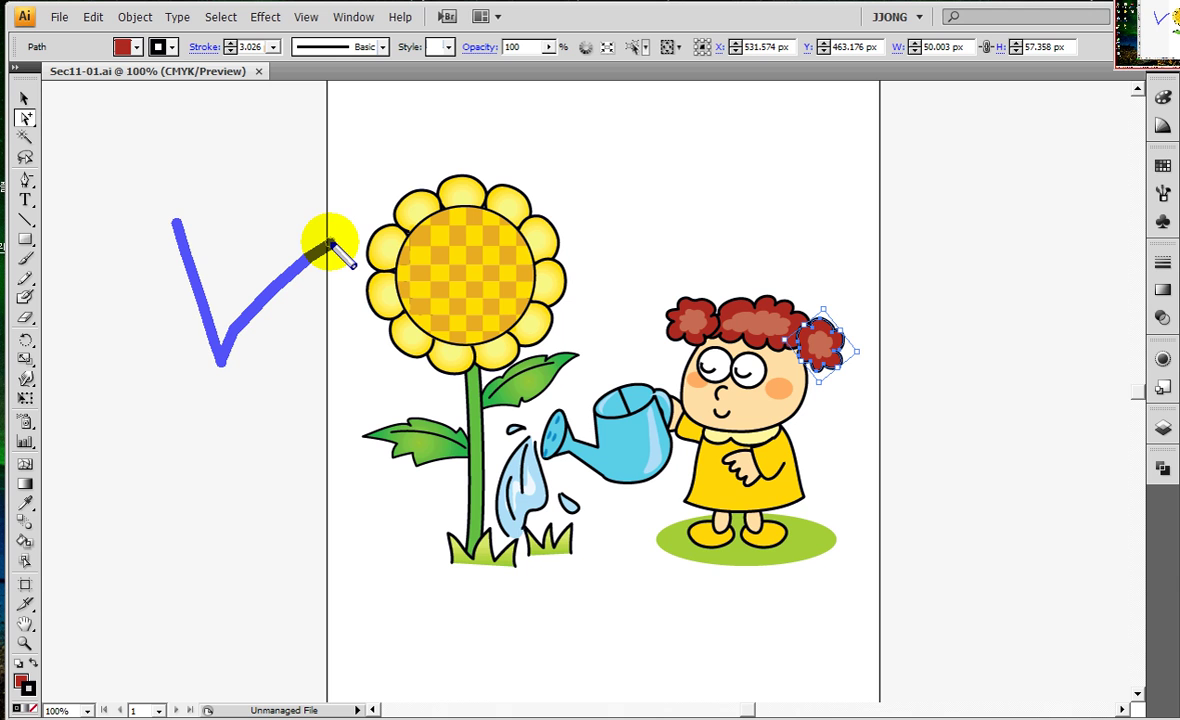
pyautogui.moveTo(310, 162); pyautogui.dragTo(268, 338)
pyautogui.moveTo(225, 240)
pyautogui.mouseDown()
pyautogui.moveTo(310, 322)
pyautogui.moveTo(337, 316)
pyautogui.mouseUp()
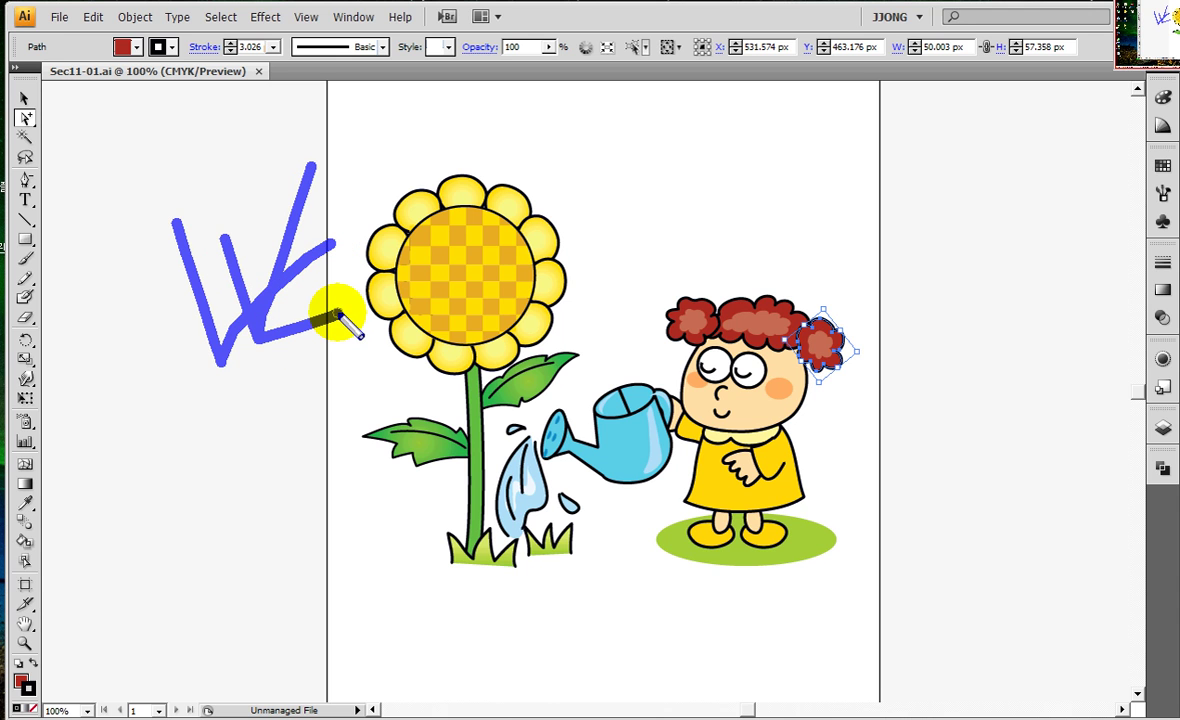
pyautogui.click(243, 315)
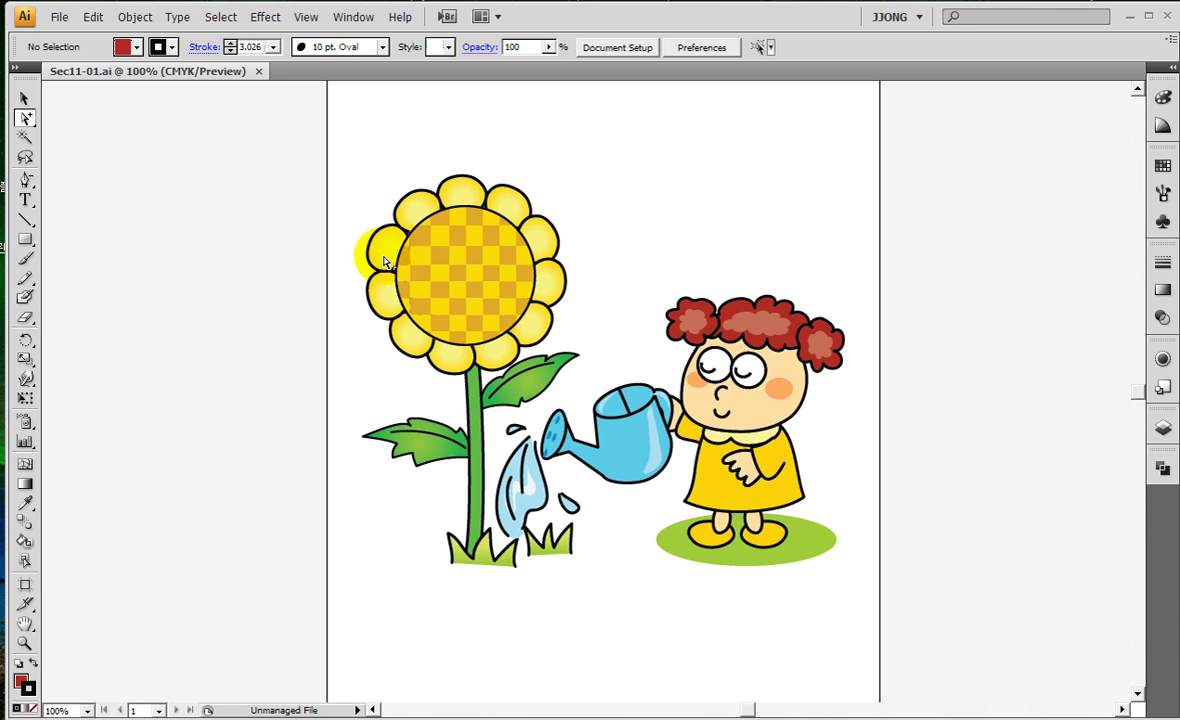
pyautogui.click(443, 261)
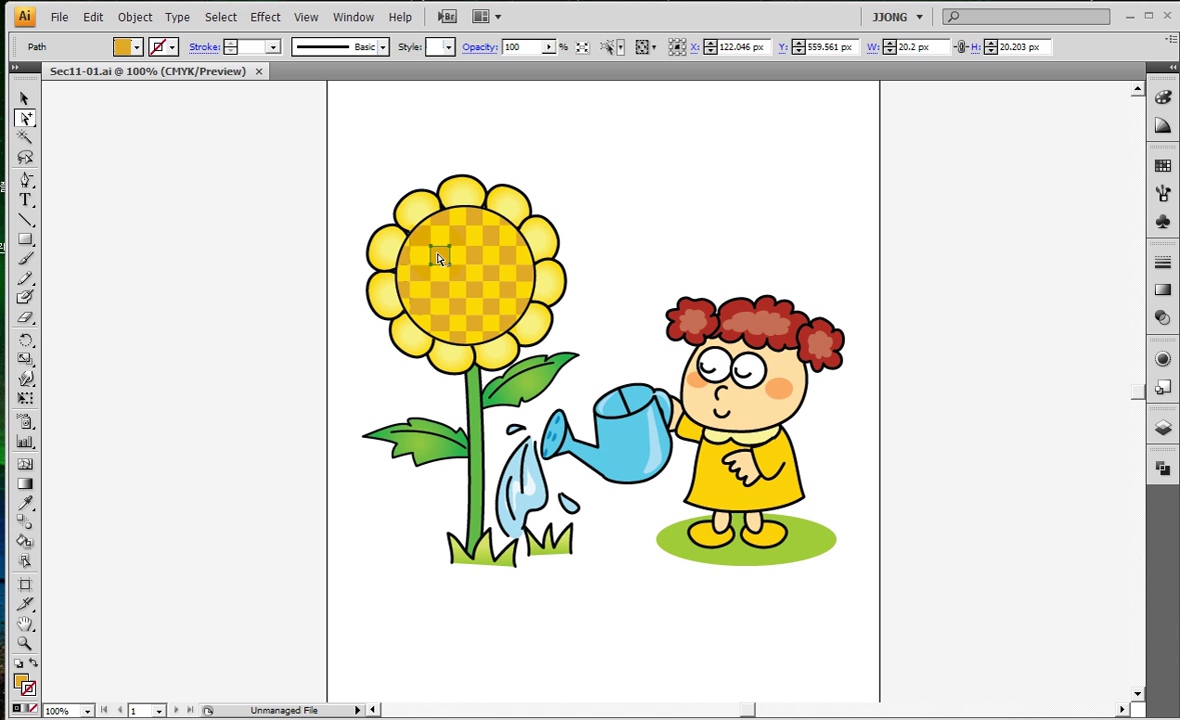
pyautogui.keyDown('alt'); pyautogui.click(437, 258); pyautogui.keyUp('alt')
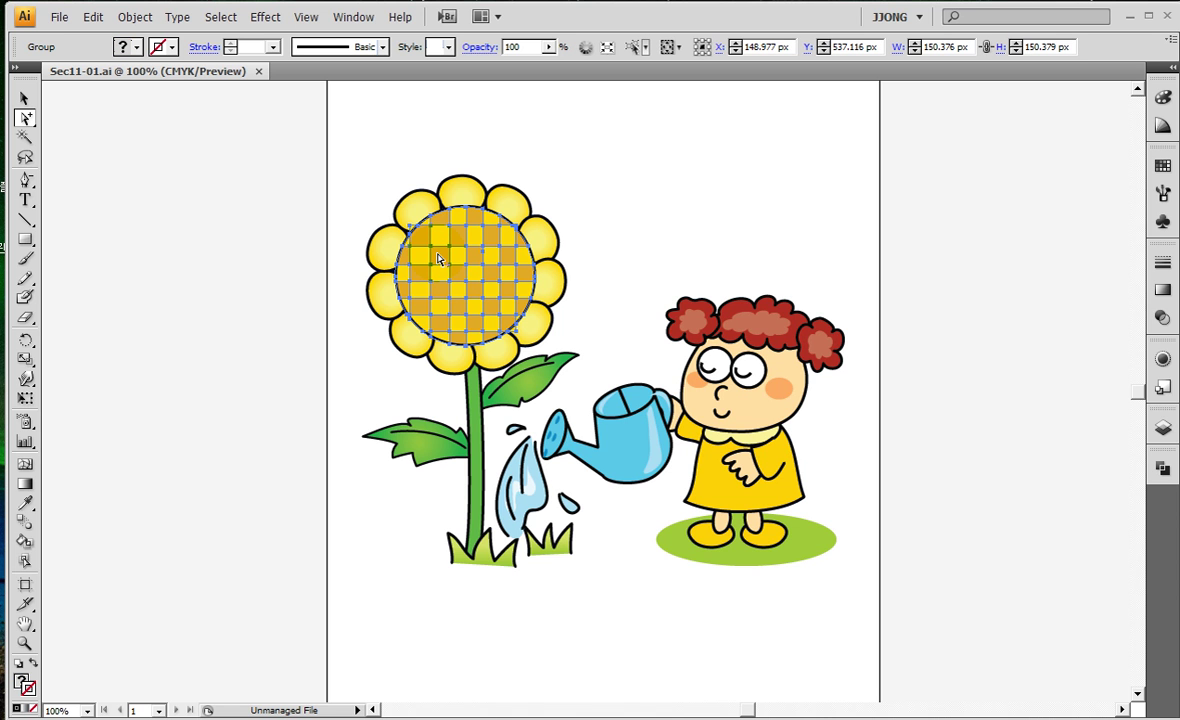
pyautogui.keyDown('alt'); pyautogui.click(437, 258); pyautogui.keyUp('alt')
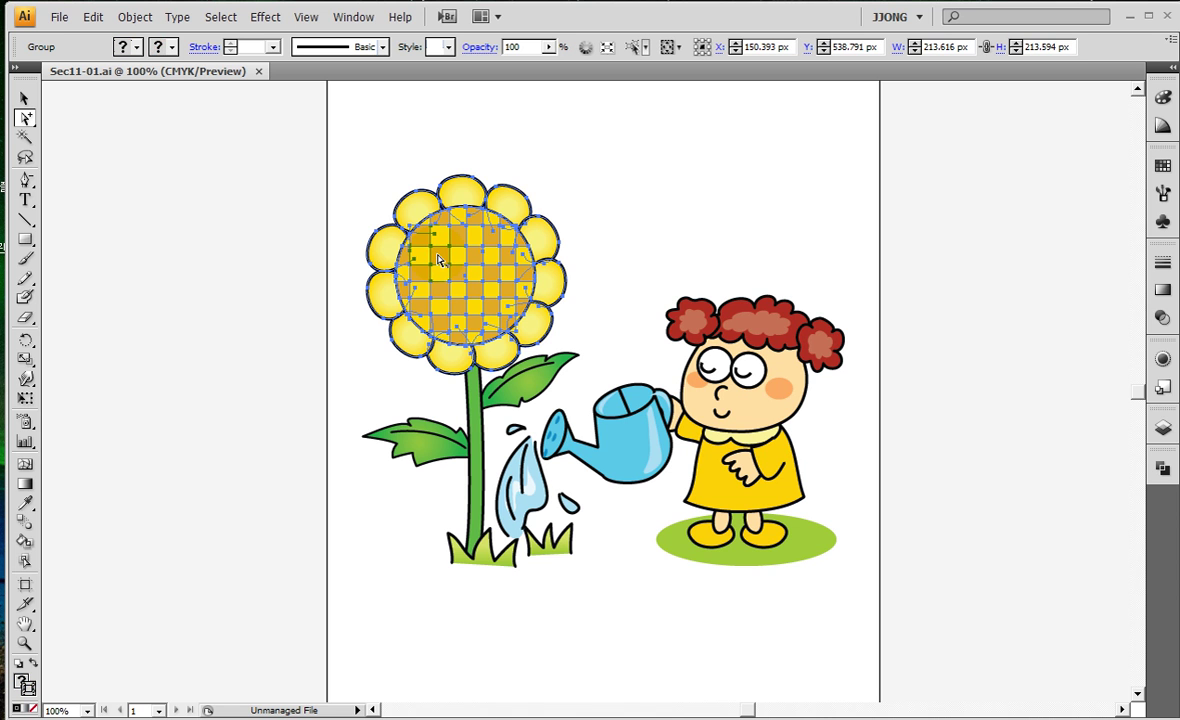
pyautogui.moveTo(435, 258); pyautogui.dragTo(151, 259)
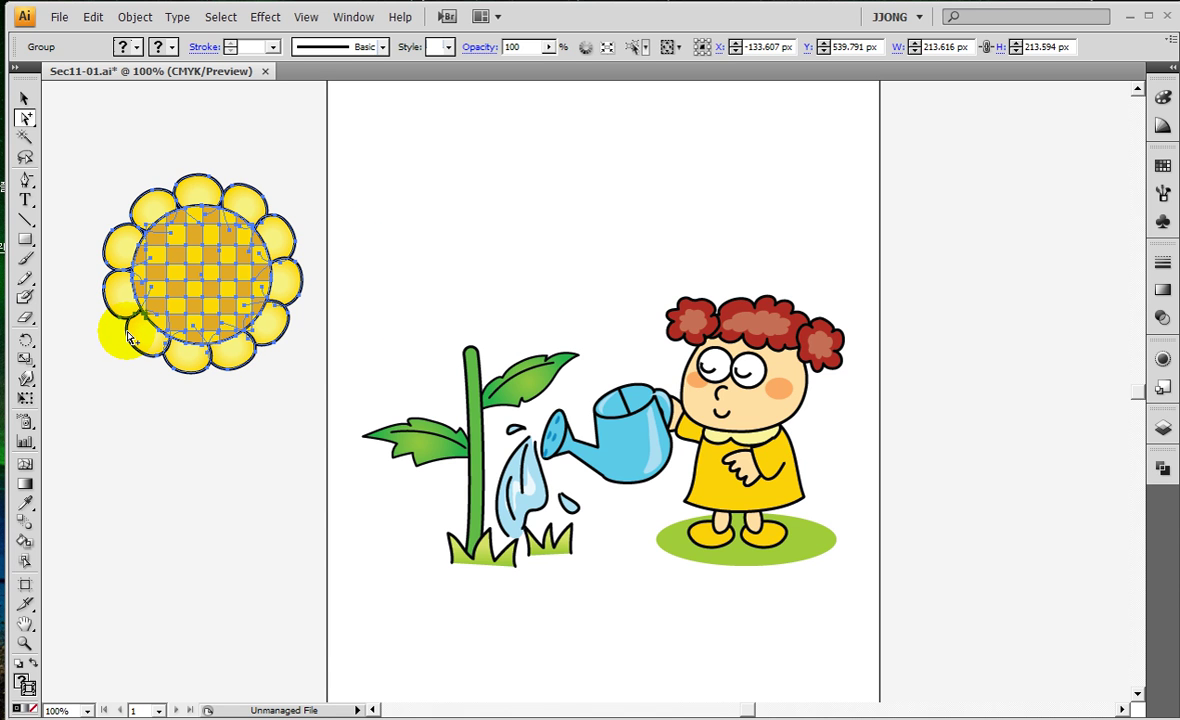
pyautogui.hotkey('ctrl', 'z')
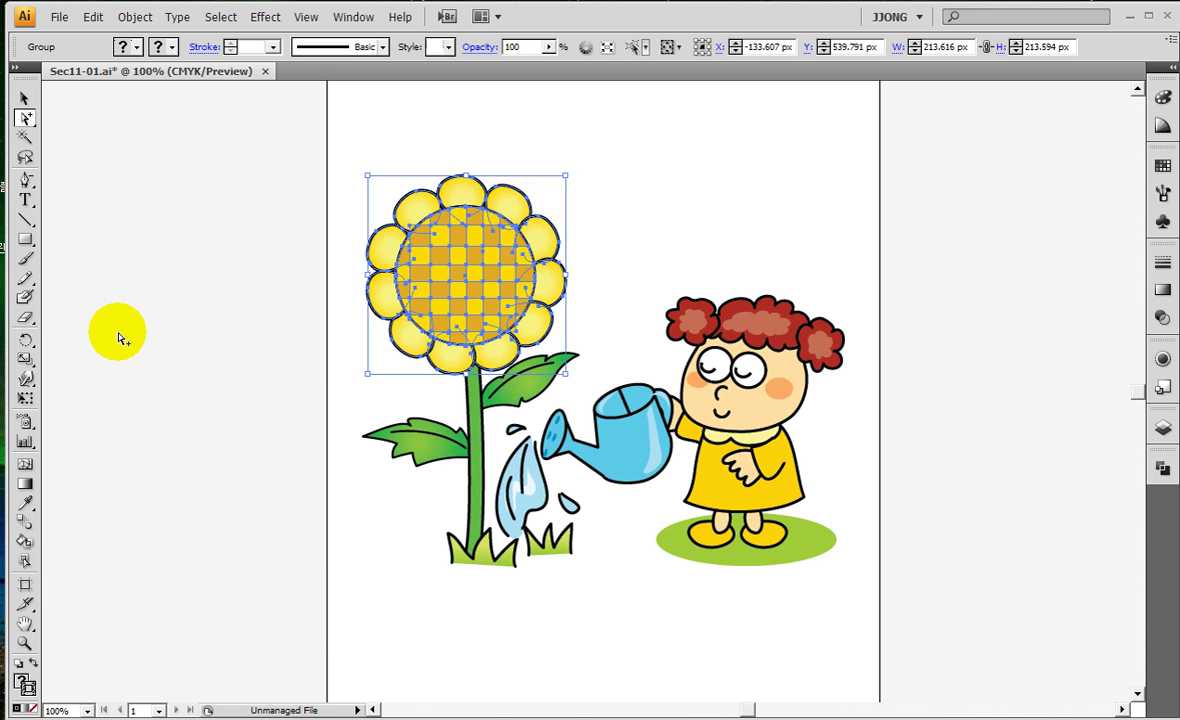
pyautogui.click(200, 320)
# Zoom in on the sunflower, group-select up to the whole head, drag it left, then undo
pyautogui.click(25, 643)
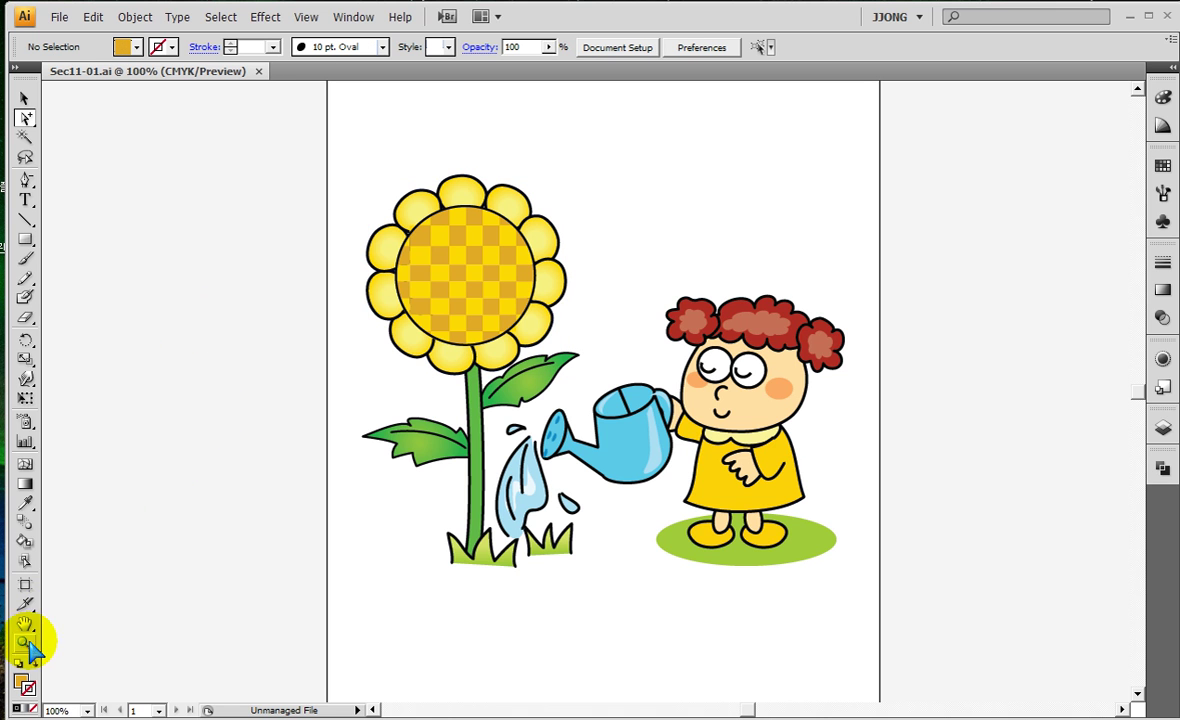
pyautogui.moveTo(222, 112); pyautogui.dragTo(730, 530)
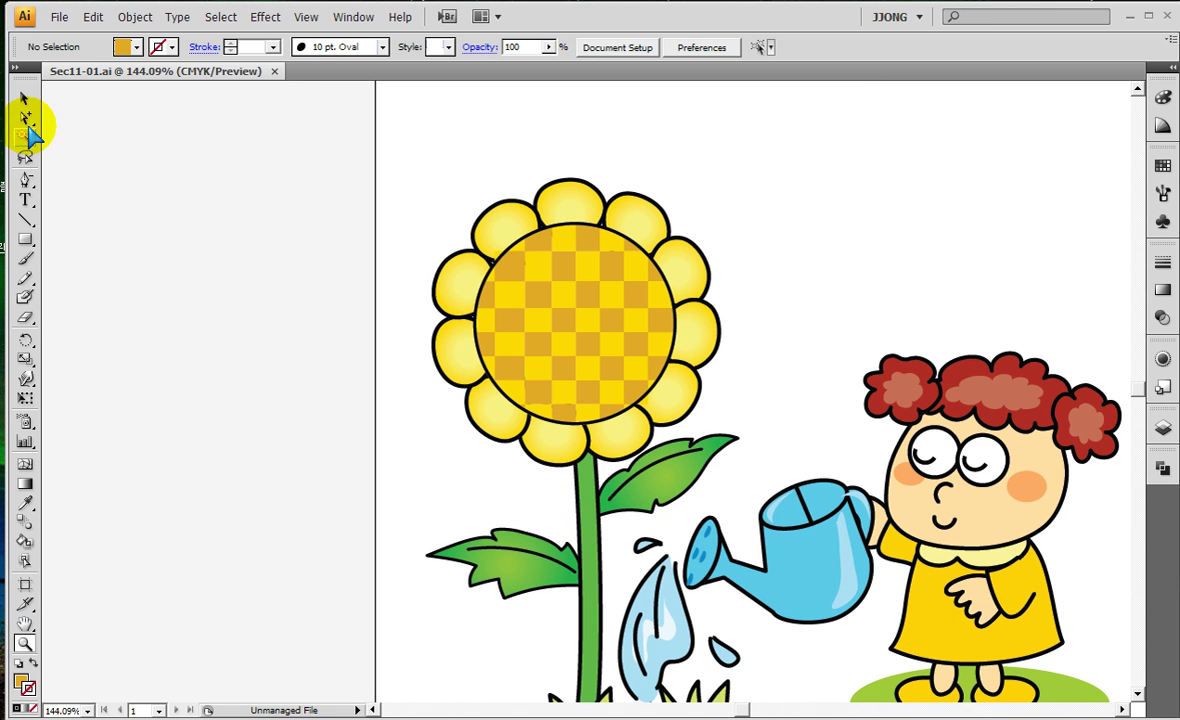
pyautogui.click(25, 118)
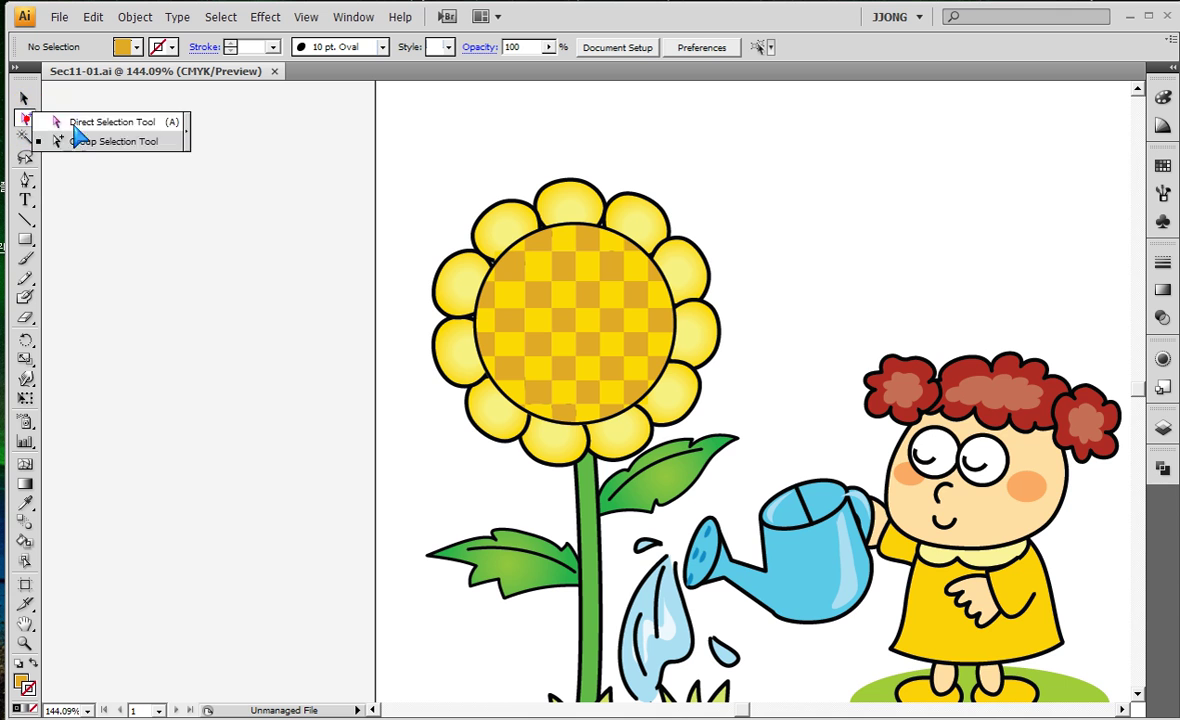
pyautogui.moveTo(25, 118); pyautogui.dragTo(87, 153)
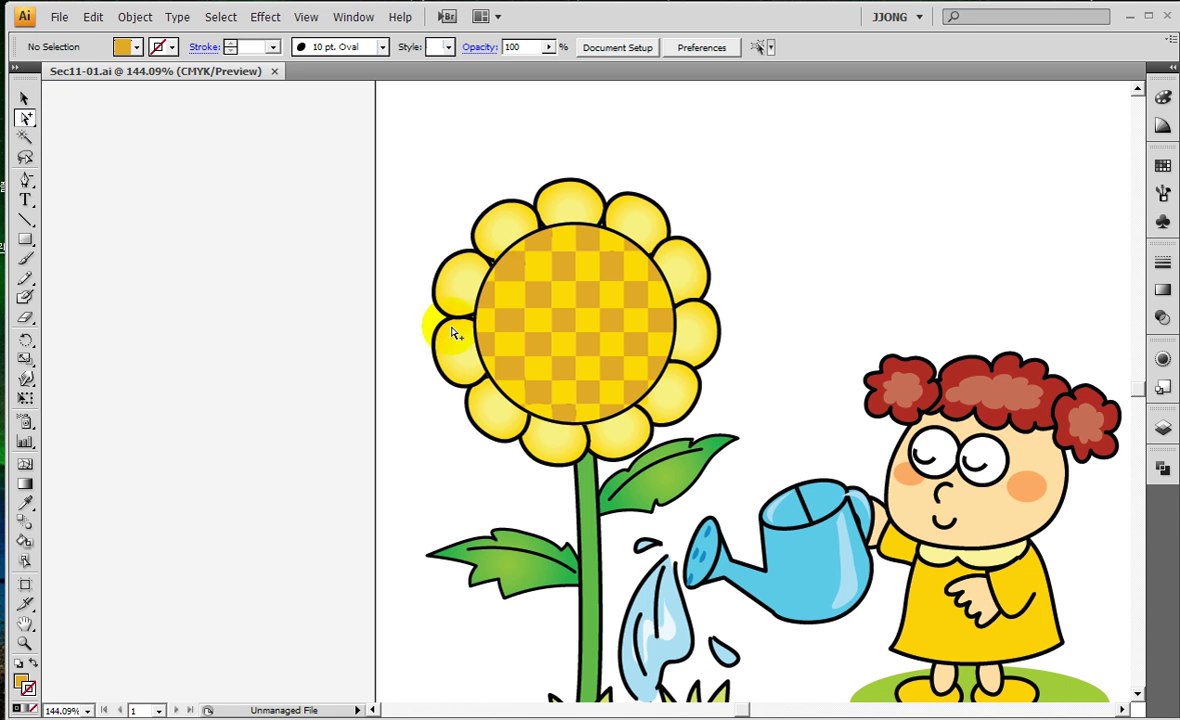
pyautogui.click(564, 322)
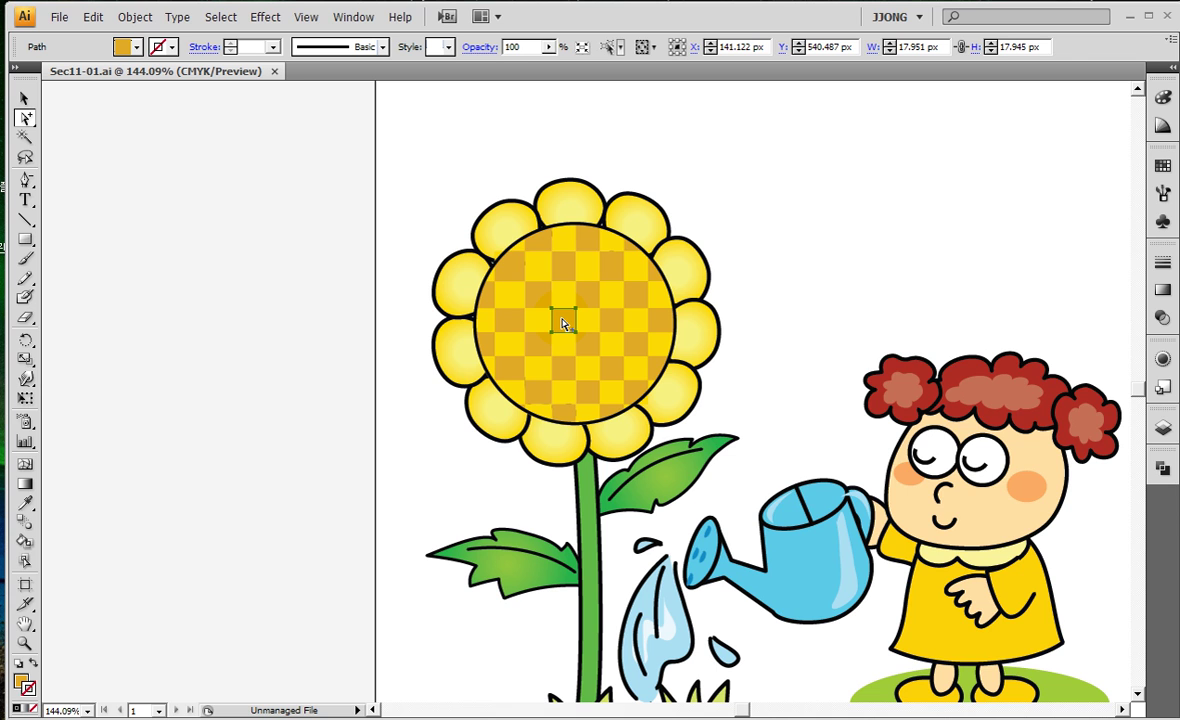
pyautogui.click(564, 322)
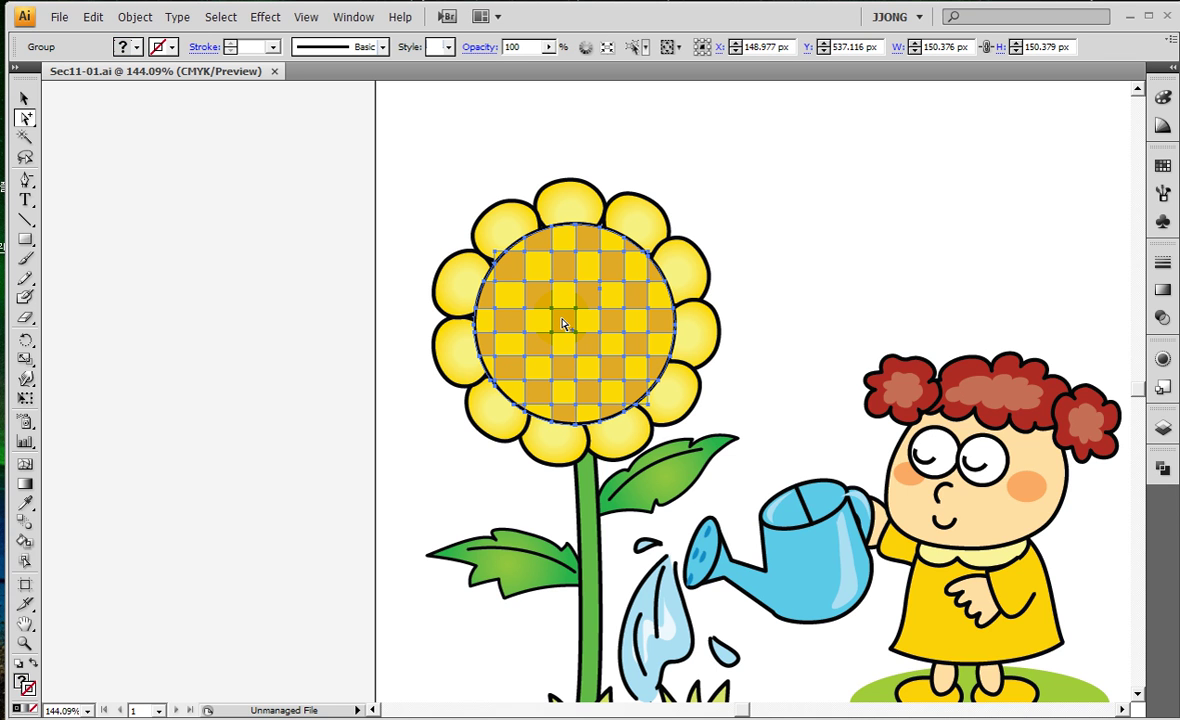
pyautogui.click(562, 321)
pyautogui.moveTo(561, 320); pyautogui.dragTo(255, 320)
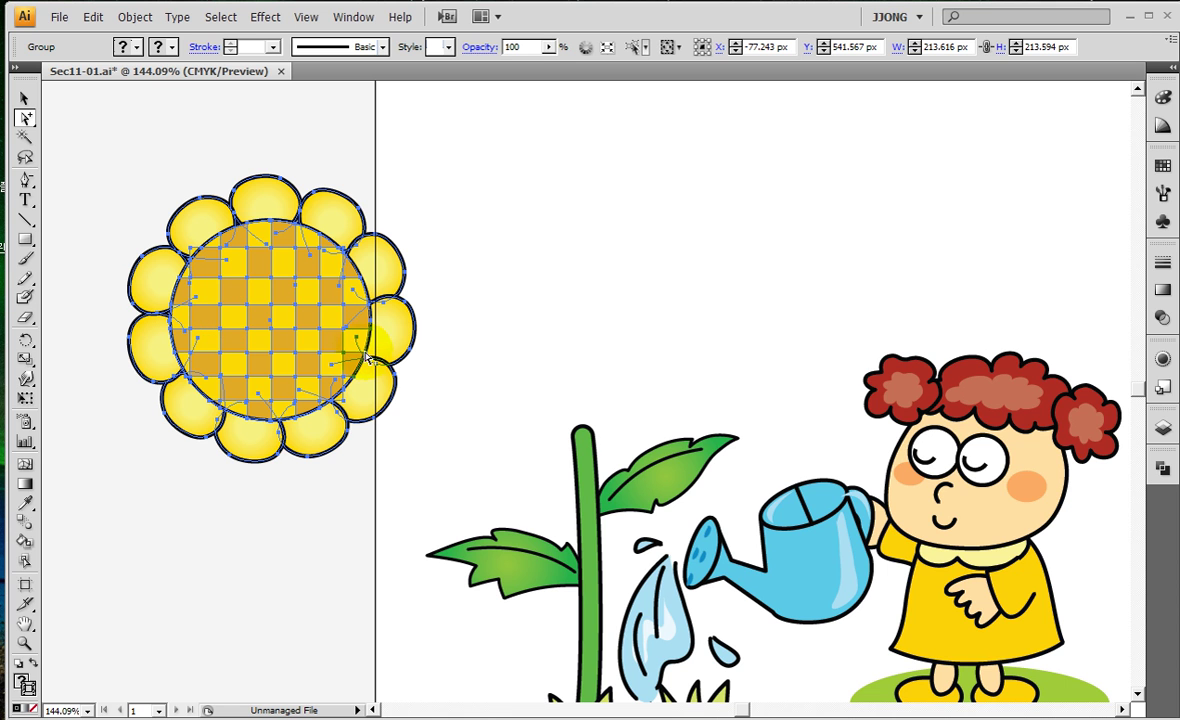
pyautogui.hotkey('ctrl', 'z')
pyautogui.click(262, 370)
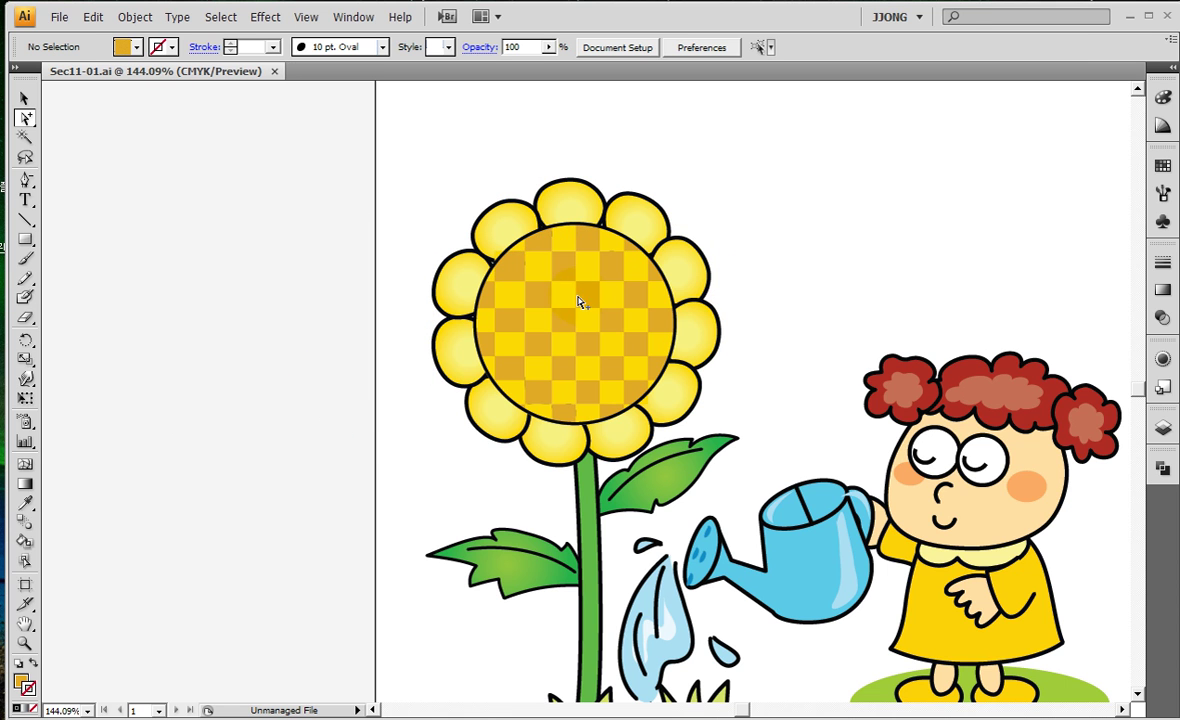
# Select a single checker square, drag it around, and press Delete
pyautogui.click(565, 319)
pyautogui.moveTo(567, 322)
pyautogui.mouseDown()
pyautogui.moveTo(577, 320)
pyautogui.moveTo(570, 330)
pyautogui.mouseUp()
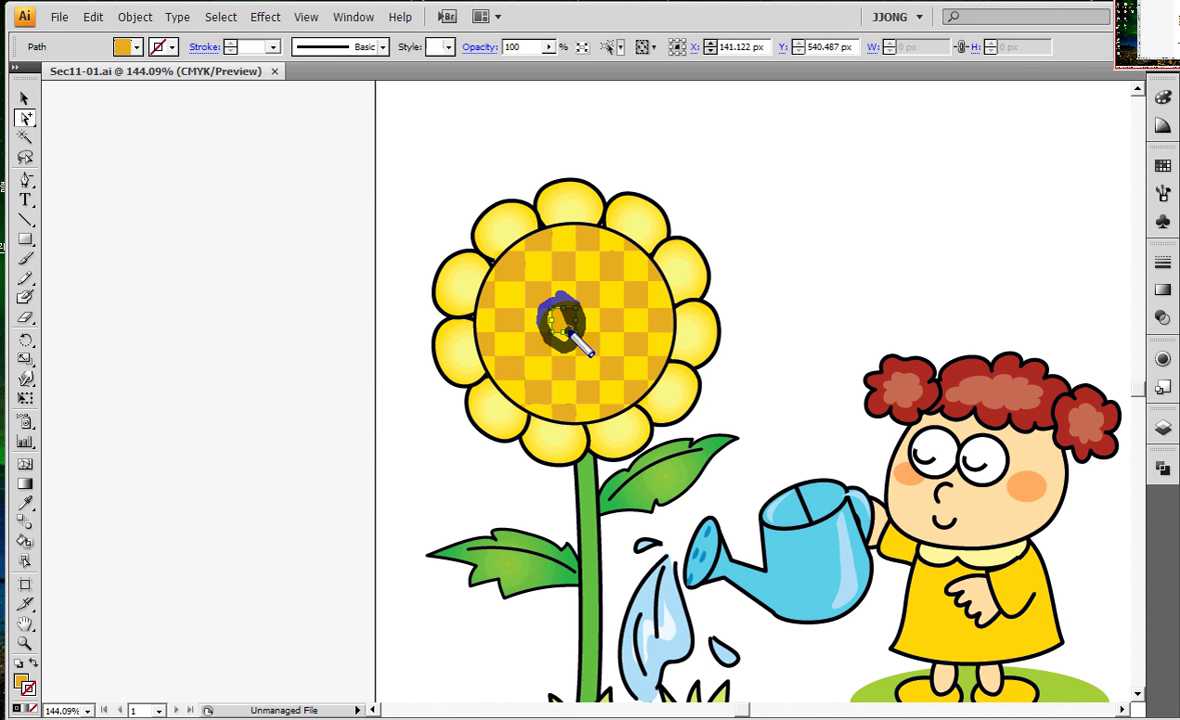
pyautogui.moveTo(567, 330)
pyautogui.mouseDown()
pyautogui.moveTo(558, 322)
pyautogui.moveTo(595, 412)
pyautogui.moveTo(498, 312)
pyautogui.moveTo(615, 250)
pyautogui.moveTo(565, 390)
pyautogui.moveTo(520, 400)
pyautogui.moveTo(548, 412)
pyautogui.mouseUp()
pyautogui.moveTo(555, 310)
pyautogui.mouseDown()
pyautogui.moveTo(560, 328)
pyautogui.moveTo(548, 318)
pyautogui.moveTo(570, 328)
pyautogui.moveTo(558, 335)
pyautogui.mouseUp()
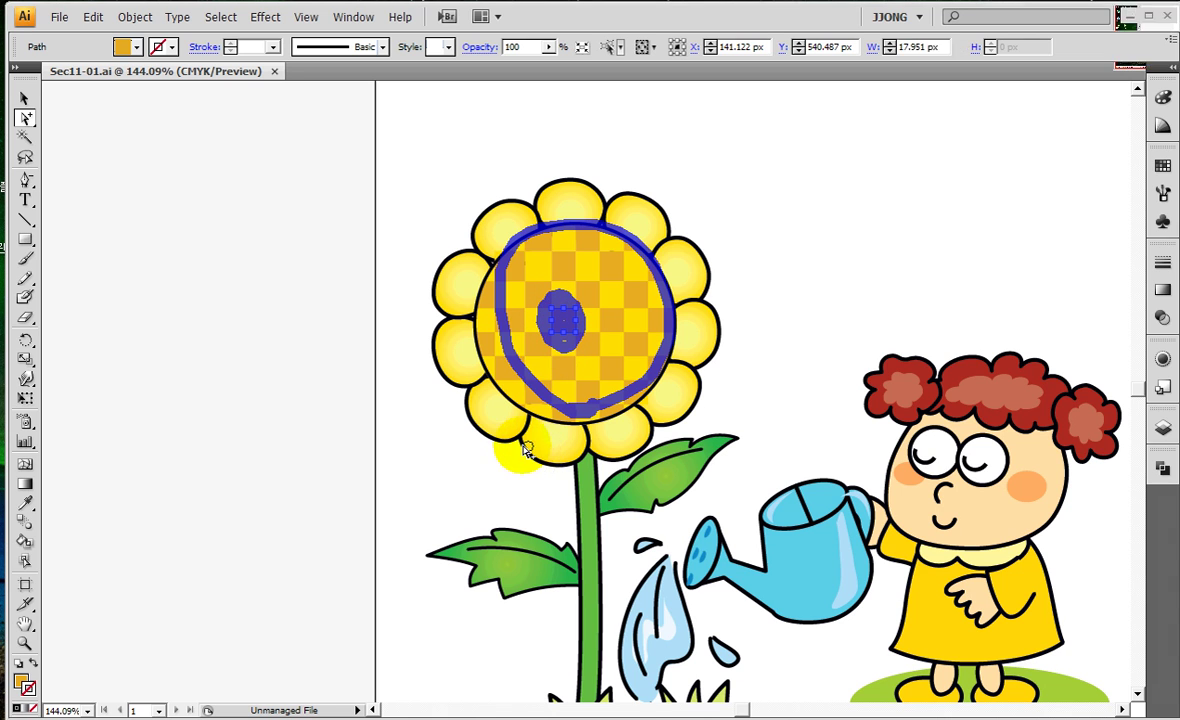
pyautogui.press('Delete')
pyautogui.moveTo(474, 395)
pyautogui.mouseDown()
pyautogui.moveTo(490, 415)
pyautogui.moveTo(457, 411)
pyautogui.mouseUp()
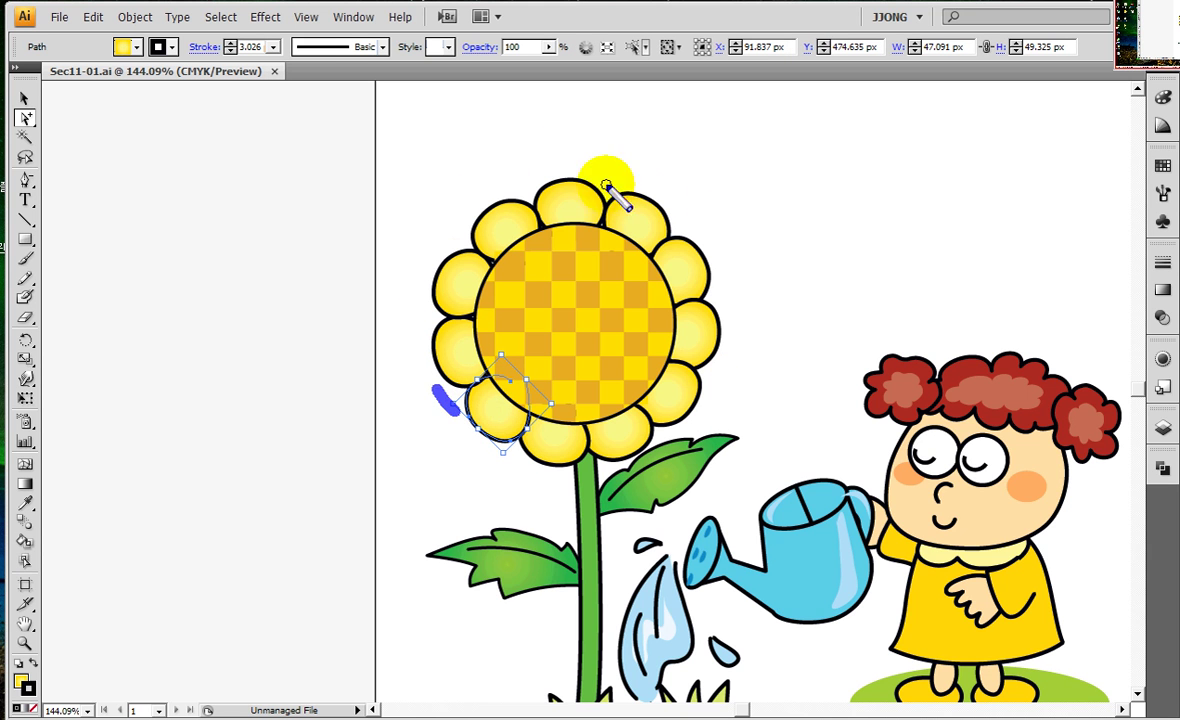
# Move the whole sunflower head to the upper left, then undo and deselect
pyautogui.click(565, 321)
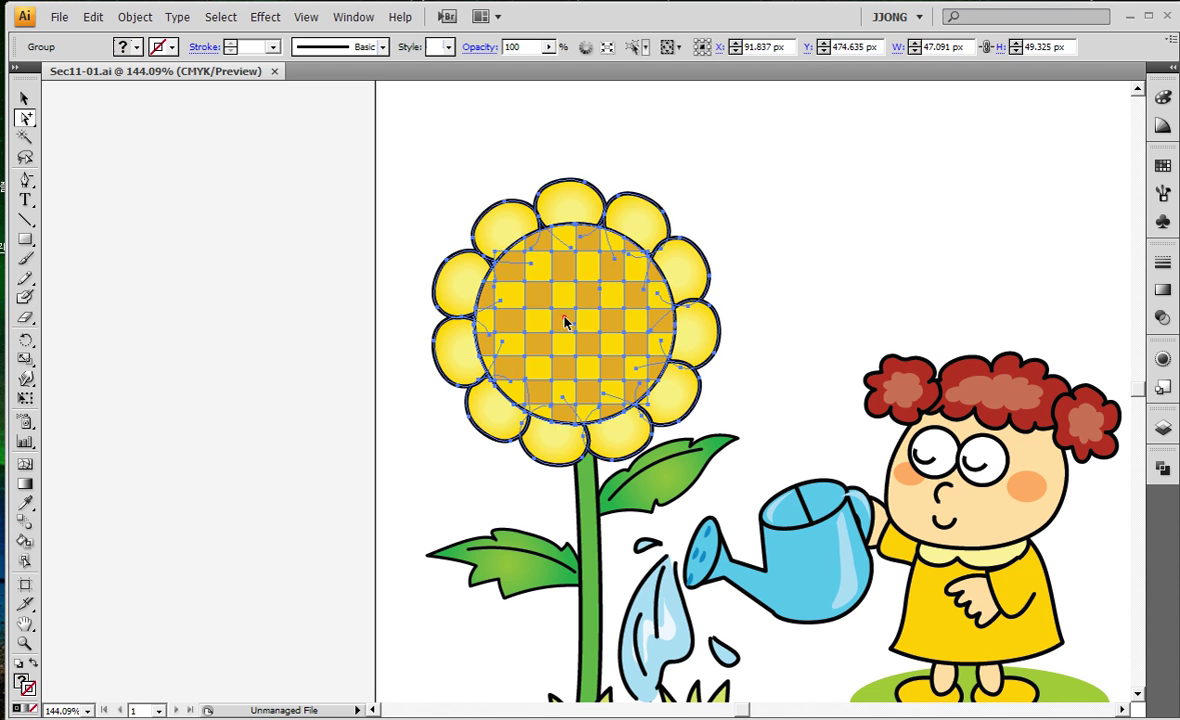
pyautogui.moveTo(565, 321); pyautogui.dragTo(145, 186)
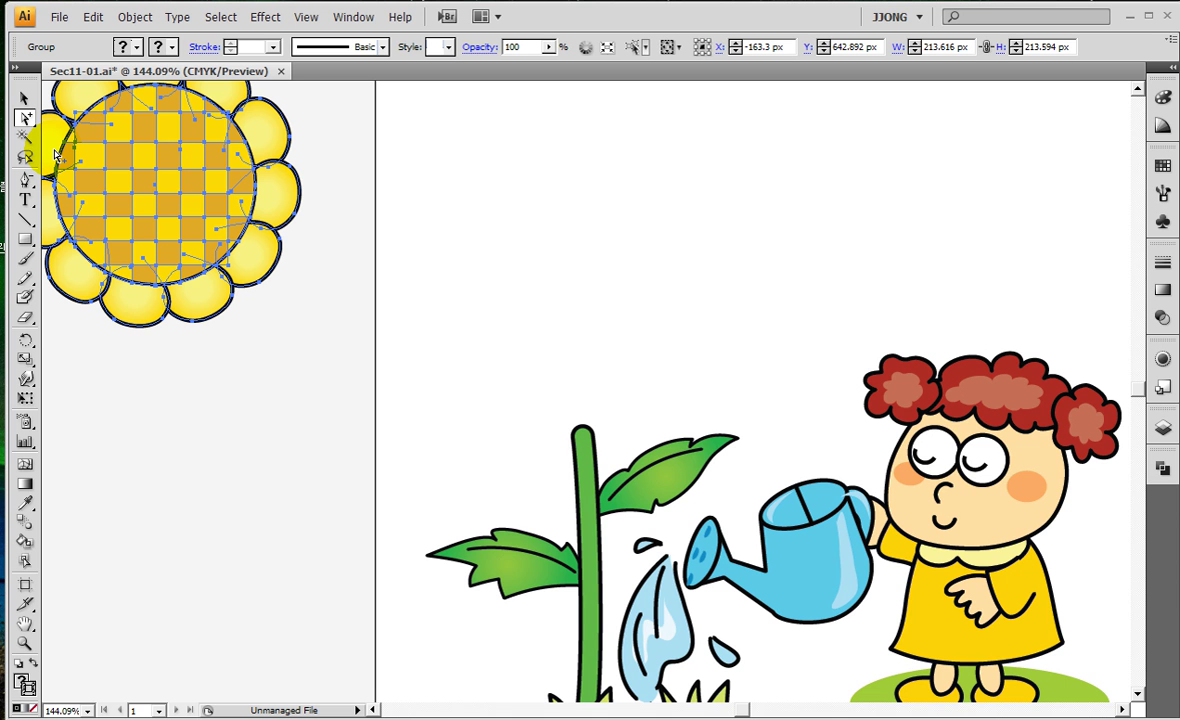
pyautogui.hotkey('ctrl', 'z')
pyautogui.click(295, 240)
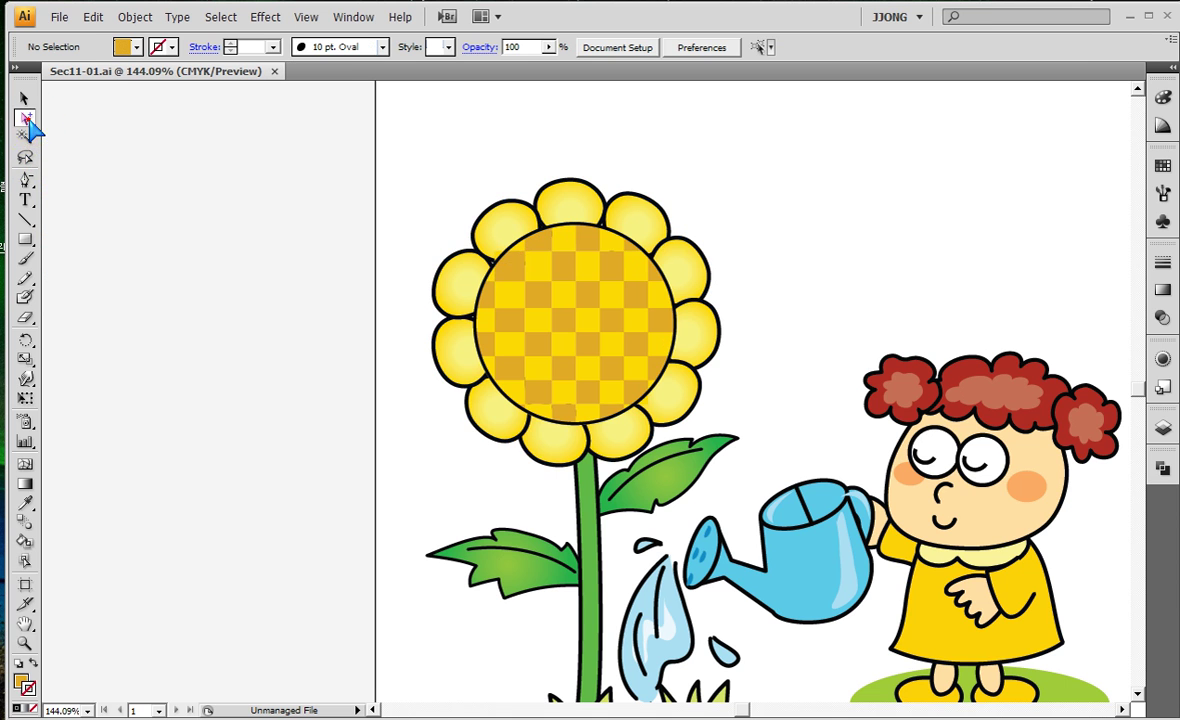
# Choose Direct Selection Tool from the selection flyout and pan the artwork left
pyautogui.moveTo(29, 118); pyautogui.dragTo(108, 130)
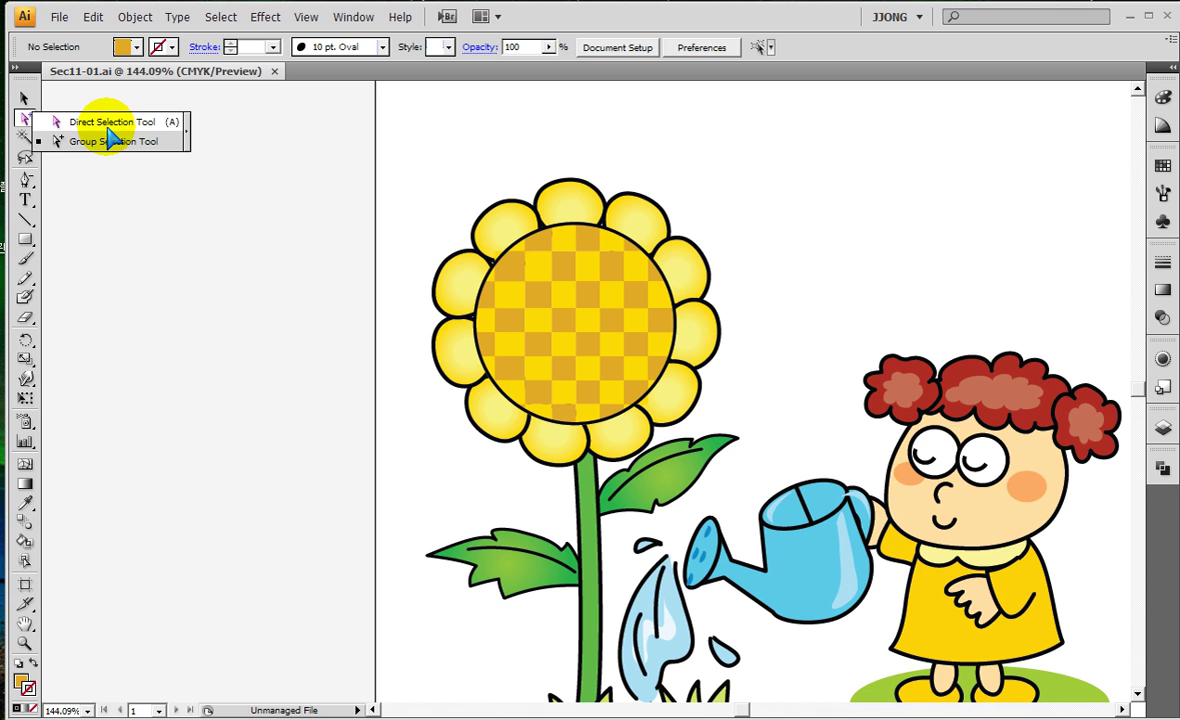
pyautogui.moveTo(108, 130); pyautogui.dragTo(108, 130)
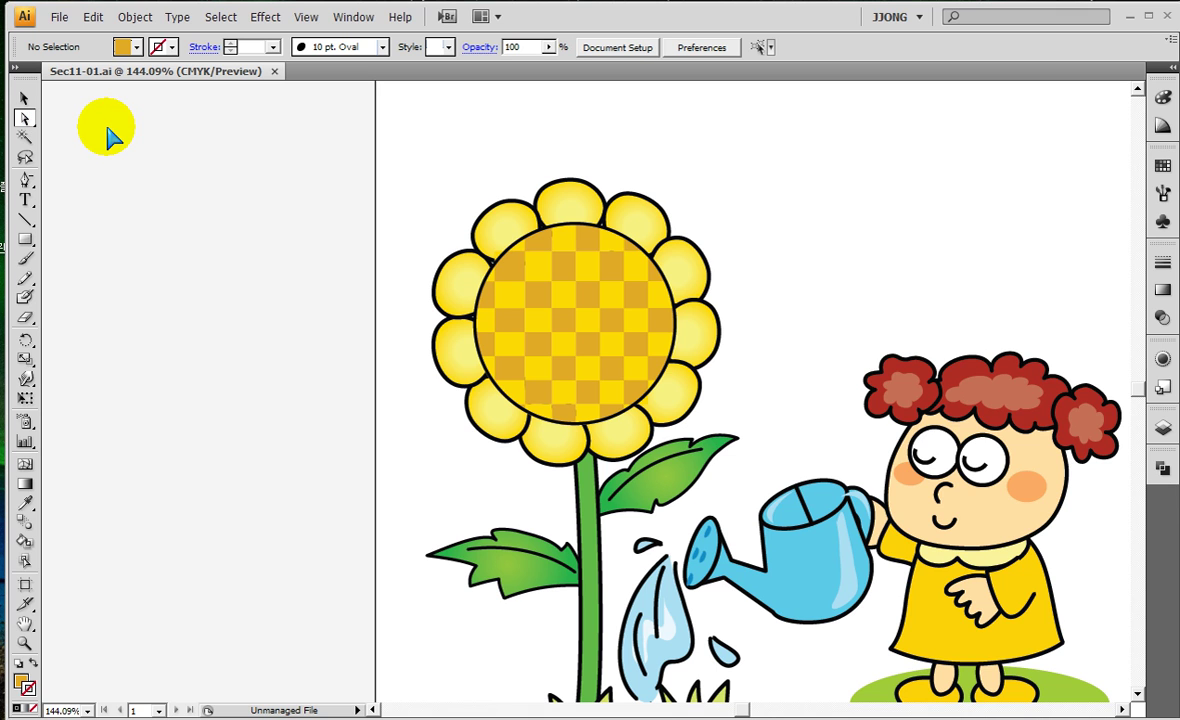
pyautogui.moveTo(27, 118); pyautogui.dragTo(118, 127)
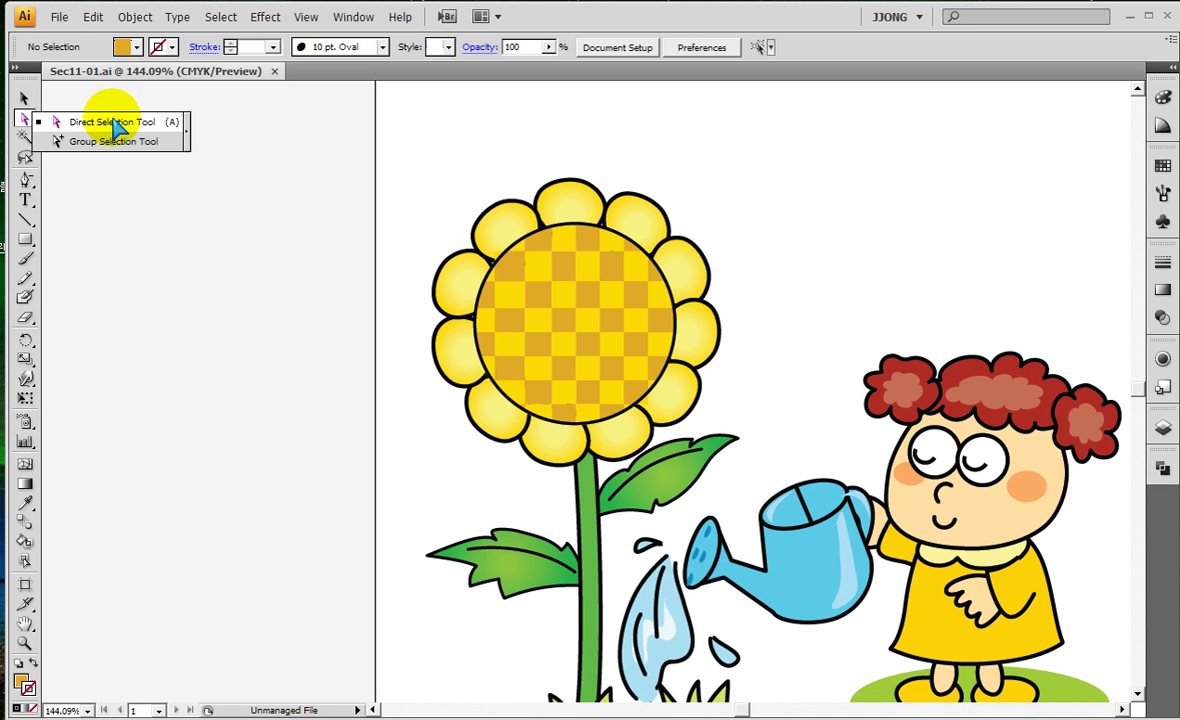
pyautogui.moveTo(118, 127); pyautogui.dragTo(115, 123)
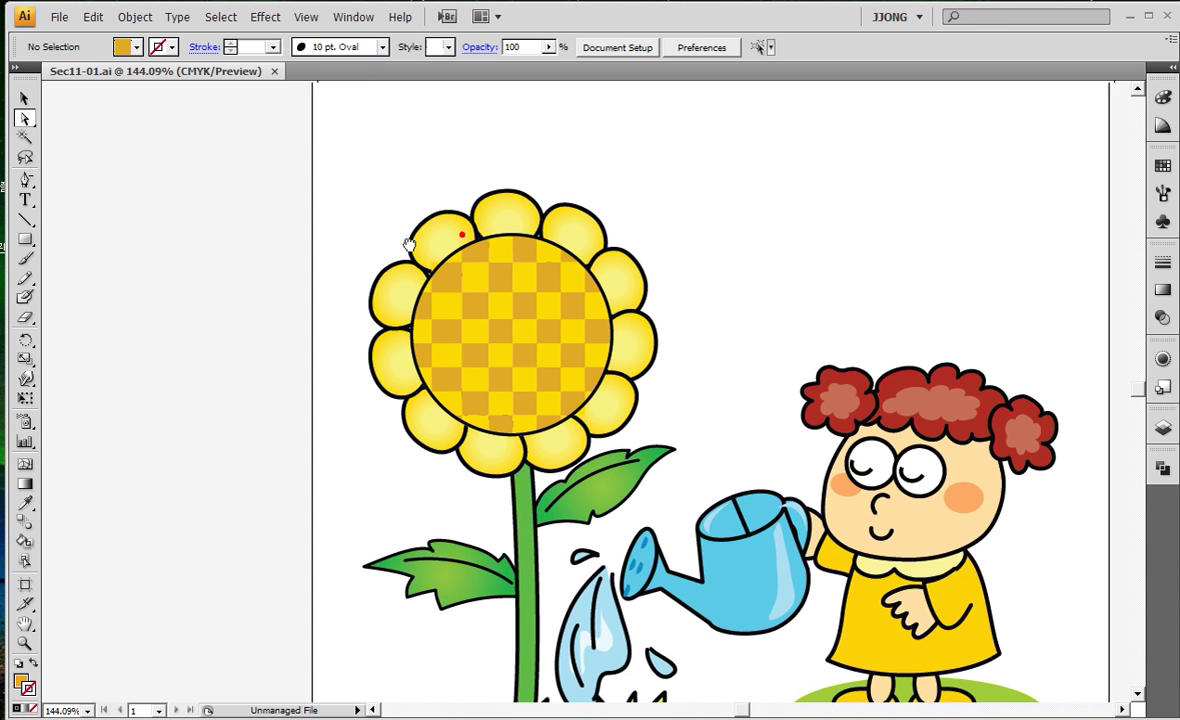
pyautogui.moveTo(480, 244); pyautogui.dragTo(367, 262)
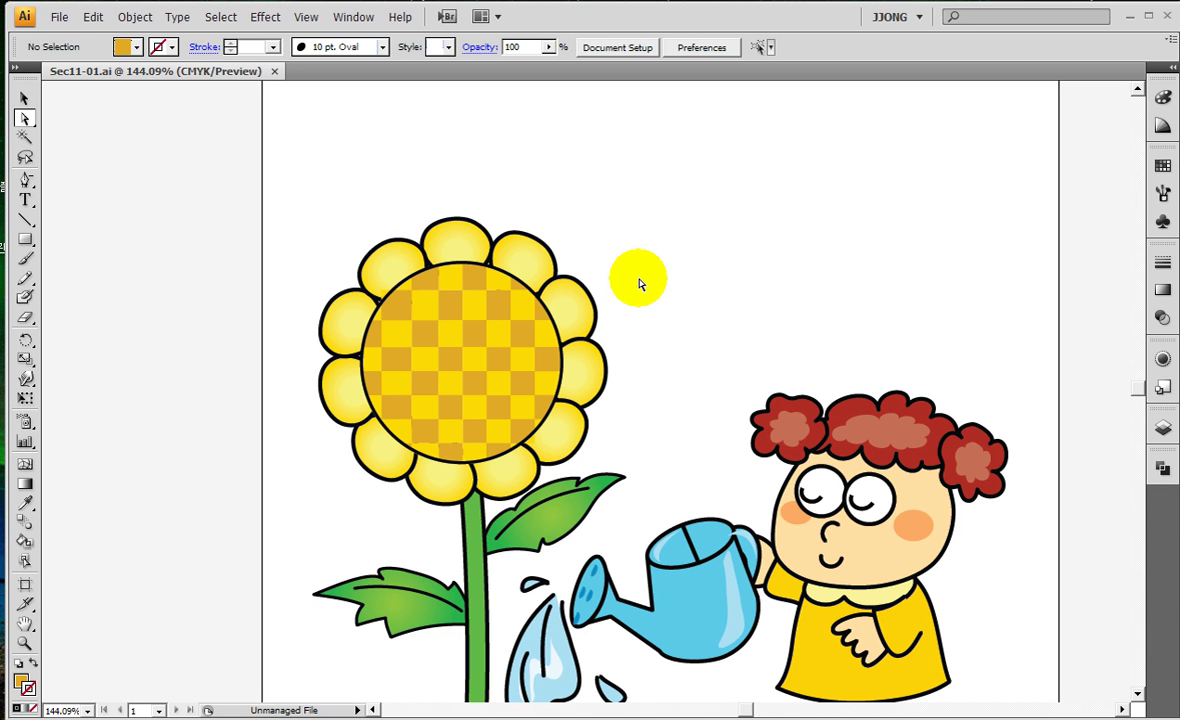
pyautogui.moveTo(541, 241)
pyautogui.mouseDown()
pyautogui.moveTo(558, 229)
pyautogui.moveTo(773, 347)
pyautogui.mouseUp()
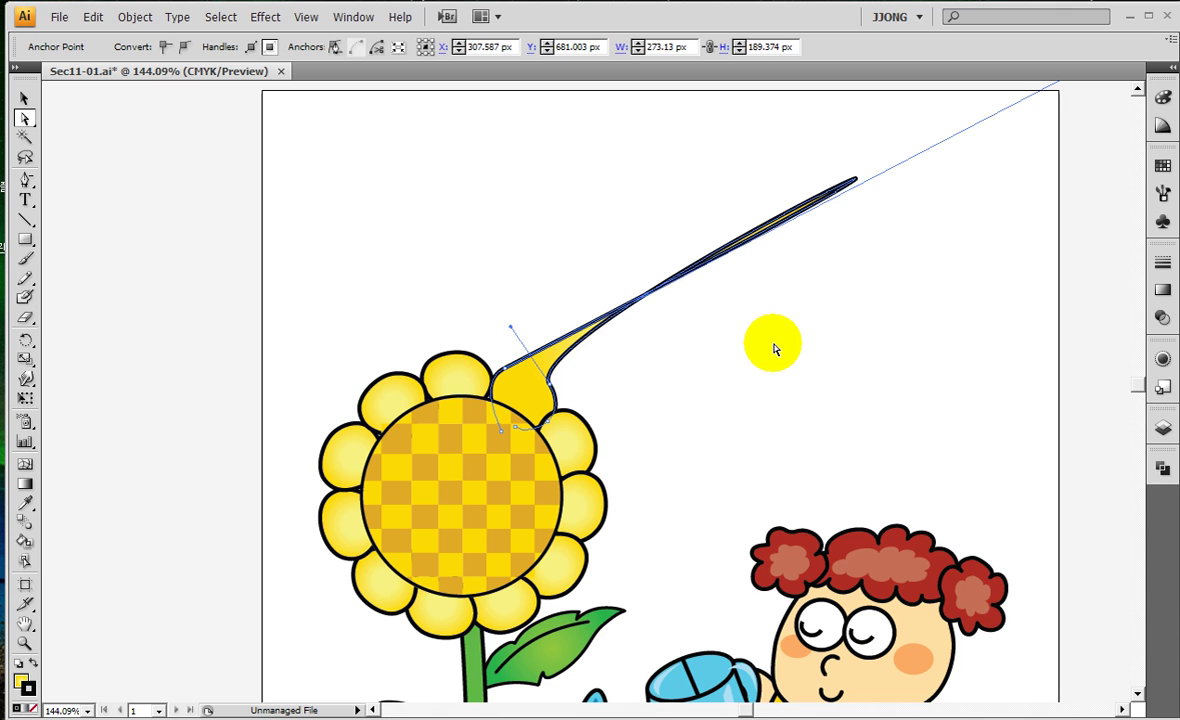
pyautogui.hotkey('ctrl', 'z')
pyautogui.hotkey('ctrl', 'z')
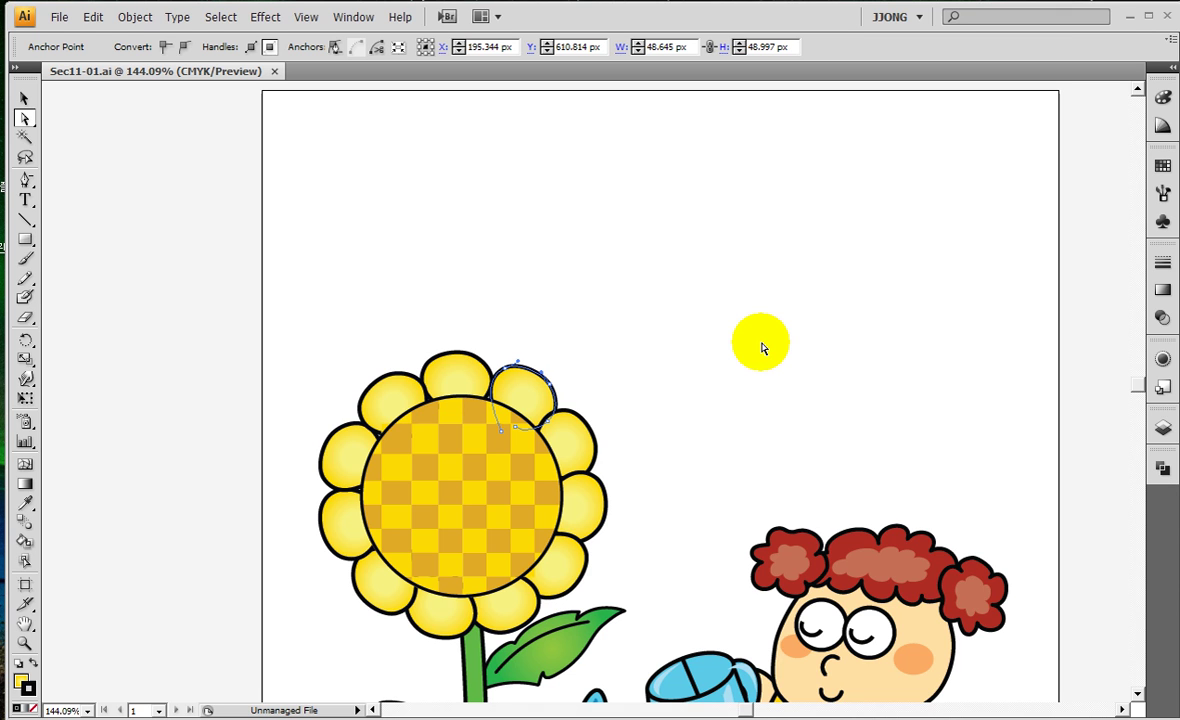
pyautogui.click(719, 325)
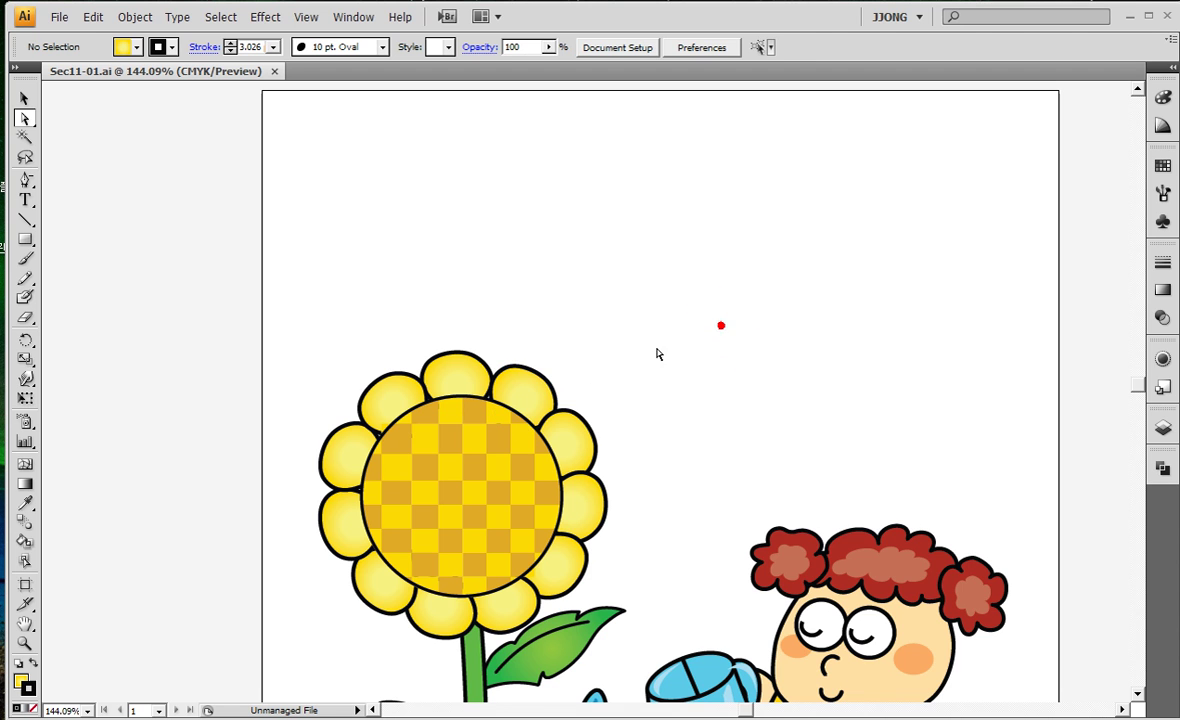
# Drag the top-right petal up and undo, then pull one of its anchors toward the upper right
pyautogui.moveTo(541, 378); pyautogui.dragTo(660, 300)
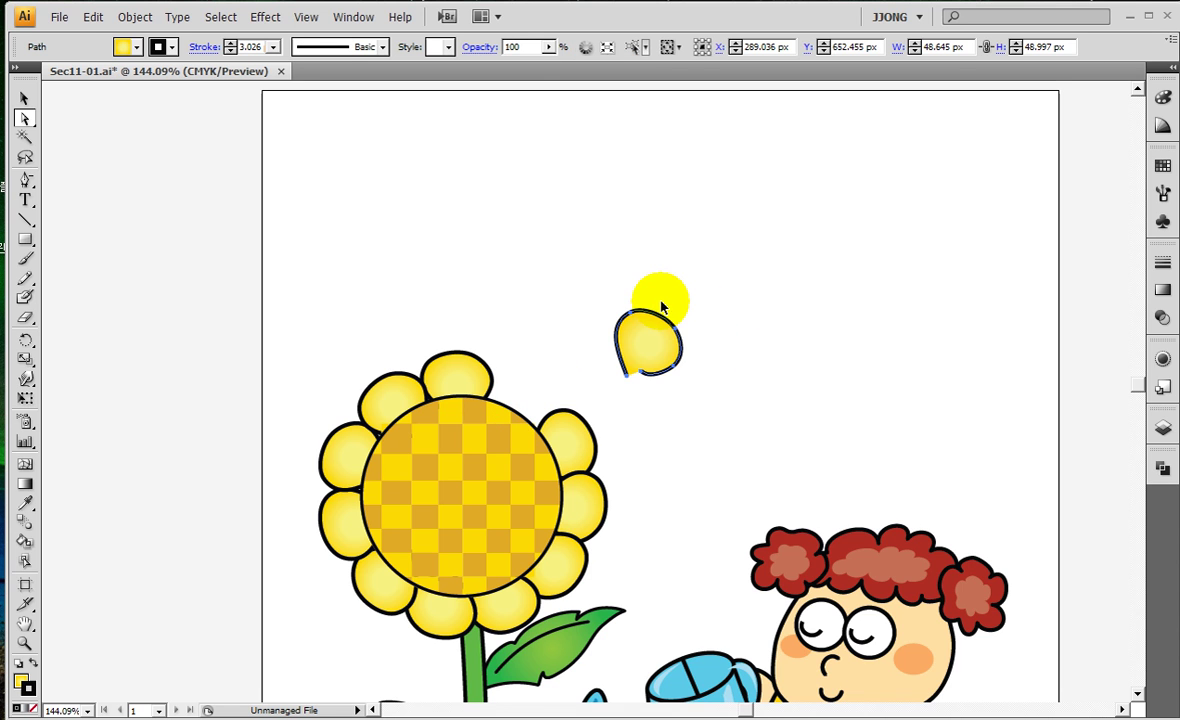
pyautogui.hotkey('ctrl', 'z')
pyautogui.click(658, 298)
pyautogui.moveTo(519, 372); pyautogui.dragTo(571, 378)
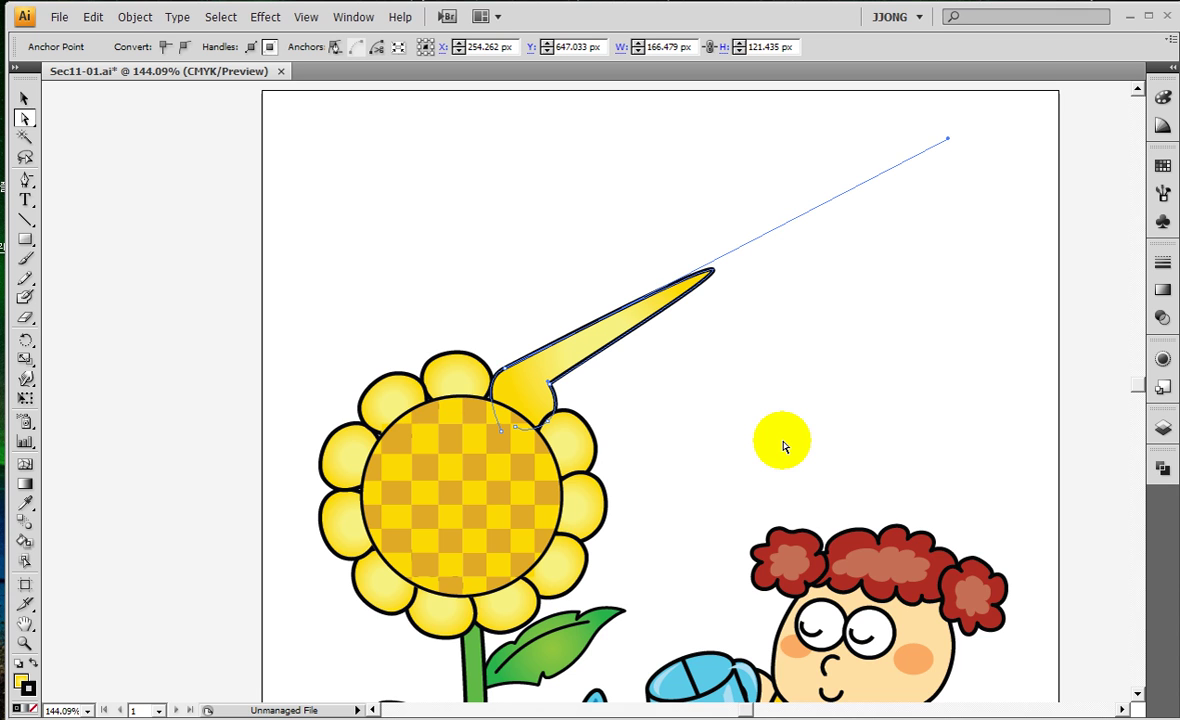
# Drag around the stretched petal, clear the selection, and remove the spike to restore its rounded shape
pyautogui.press('ctrl')
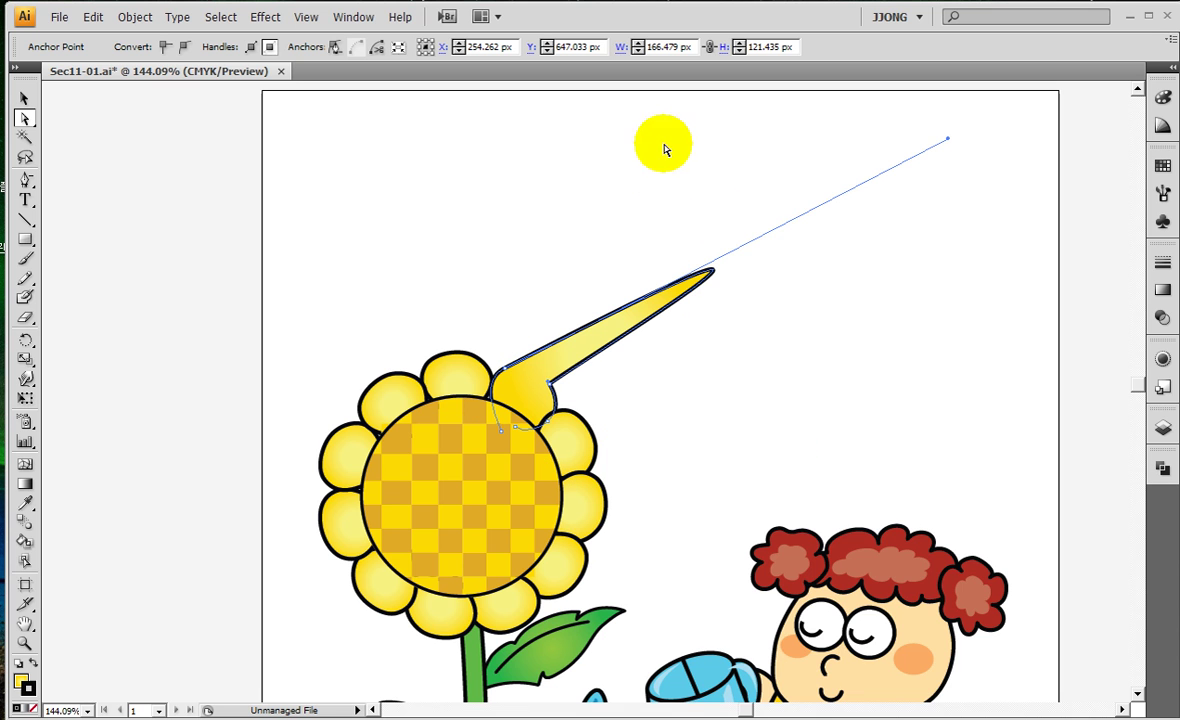
pyautogui.press('ctrl')
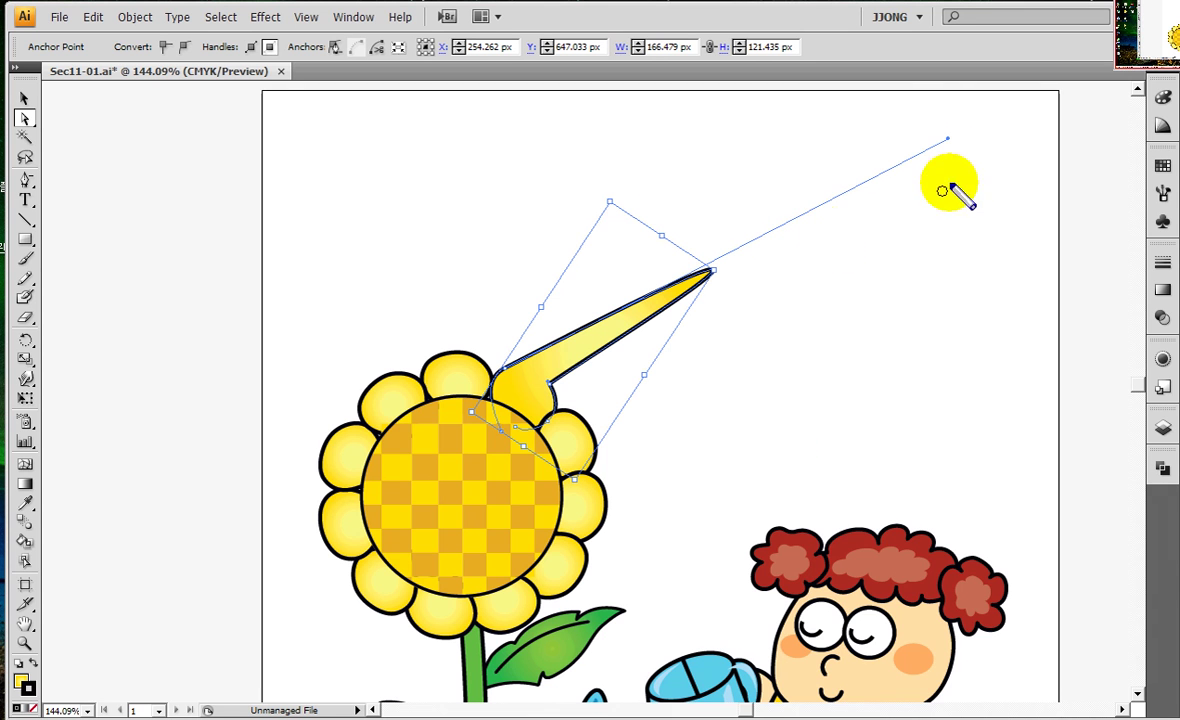
pyautogui.moveTo(513, 417); pyautogui.dragTo(563, 407)
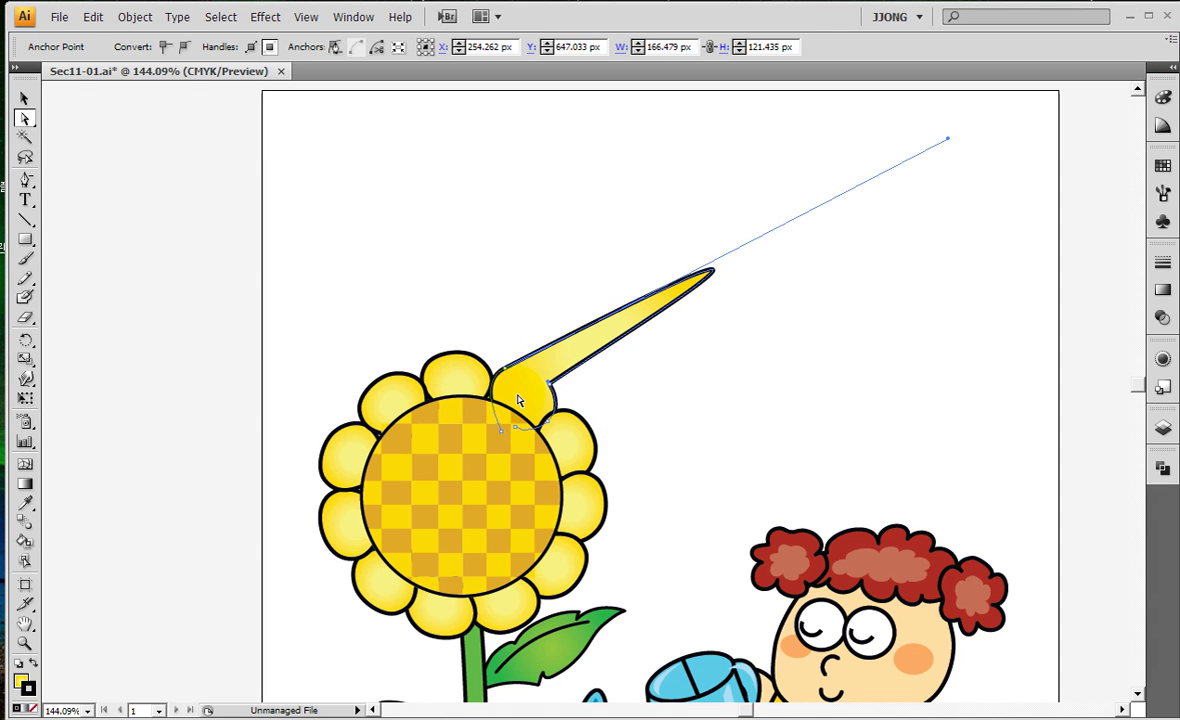
pyautogui.moveTo(492, 352)
pyautogui.mouseDown()
pyautogui.moveTo(500, 376)
pyautogui.moveTo(563, 392)
pyautogui.moveTo(552, 430)
pyautogui.moveTo(542, 418)
pyautogui.mouseUp()
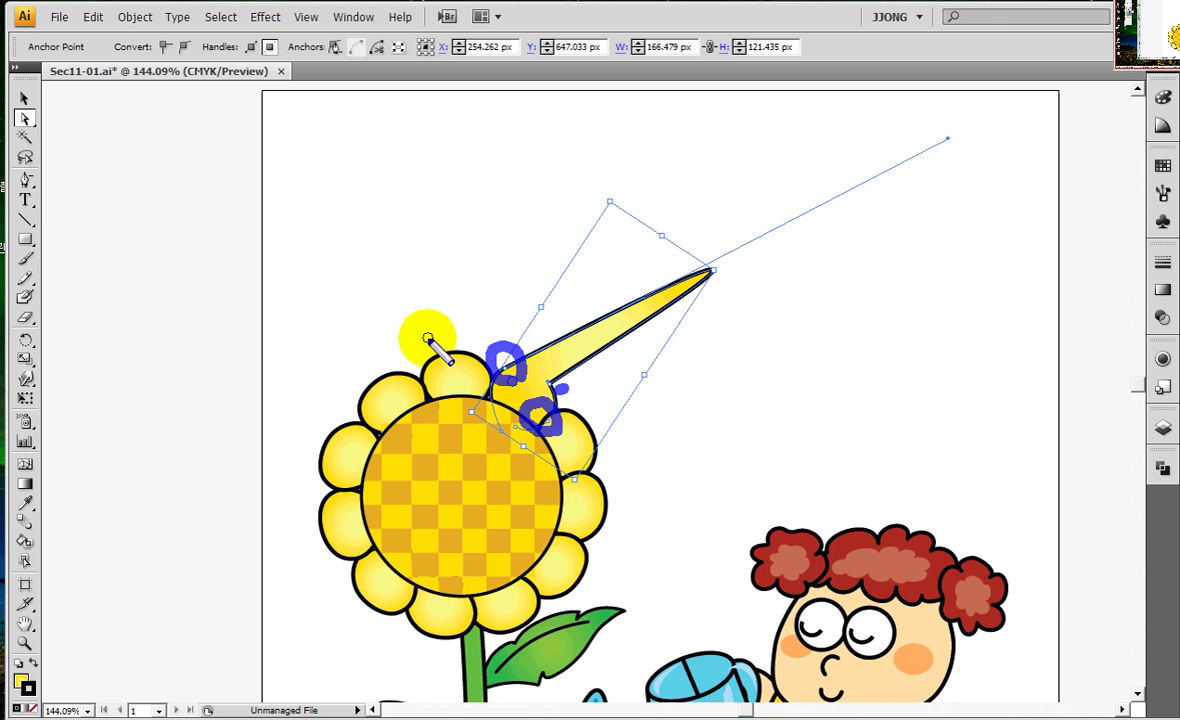
pyautogui.moveTo(952, 136); pyautogui.dragTo(600, 292)
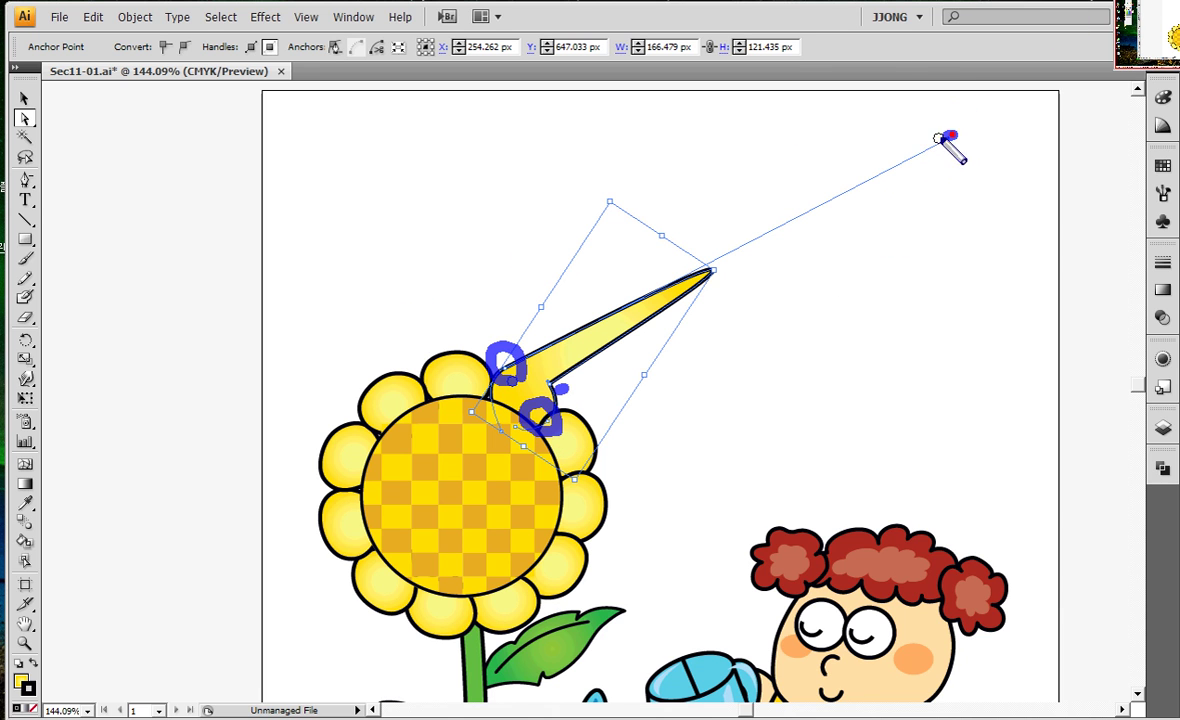
pyautogui.moveTo(955, 150); pyautogui.dragTo(948, 145)
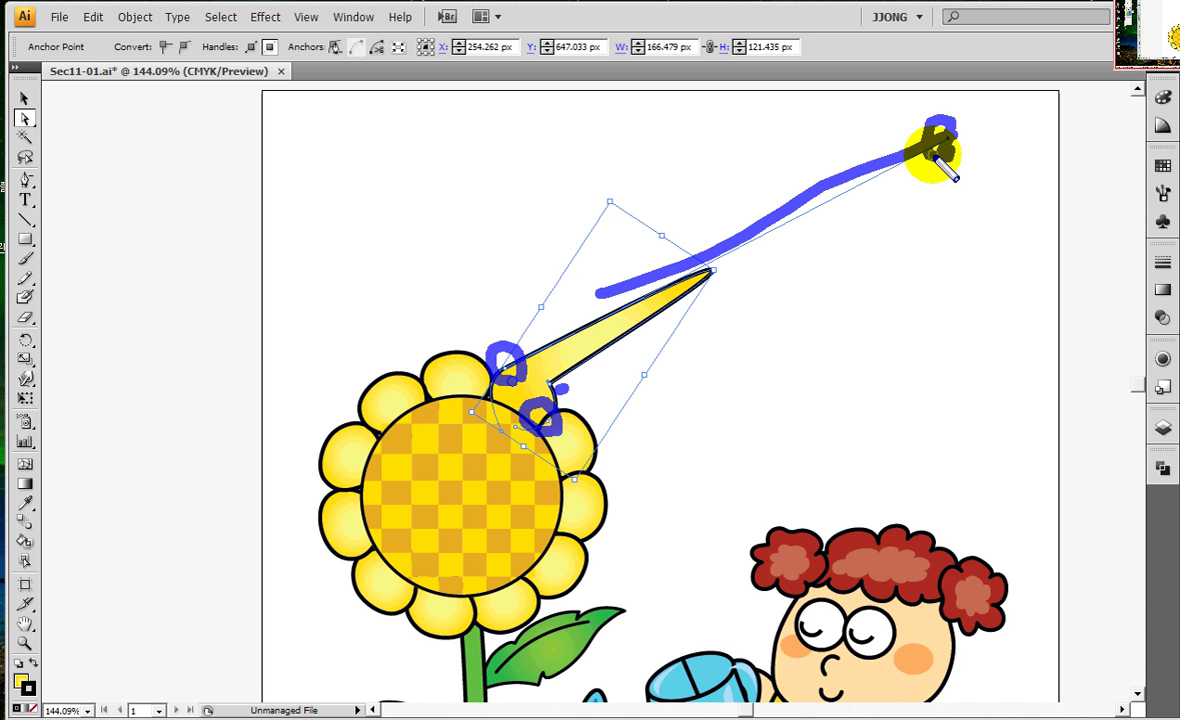
pyautogui.press('Escape')
pyautogui.click(510, 200)
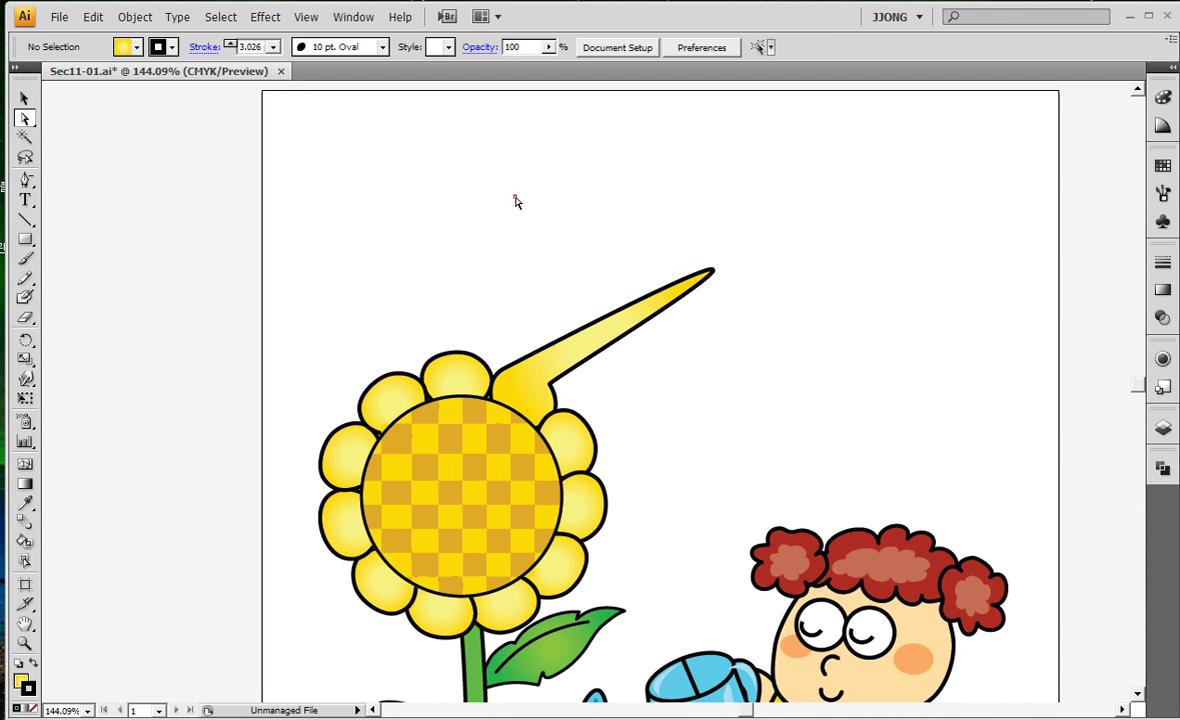
pyautogui.click(596, 322)
pyautogui.press('Delete')
pyautogui.press('Delete')
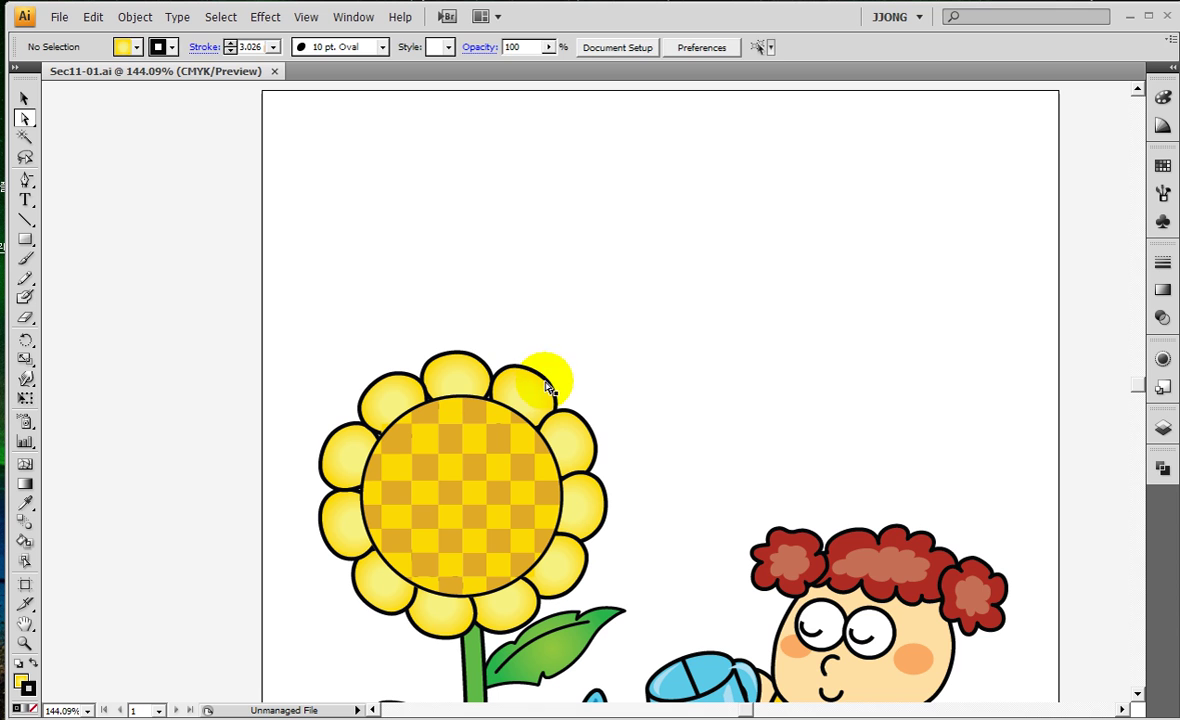
# Bring back the petal spike and drag around its far anchor
pyautogui.hotkey('ctrl', 'z')
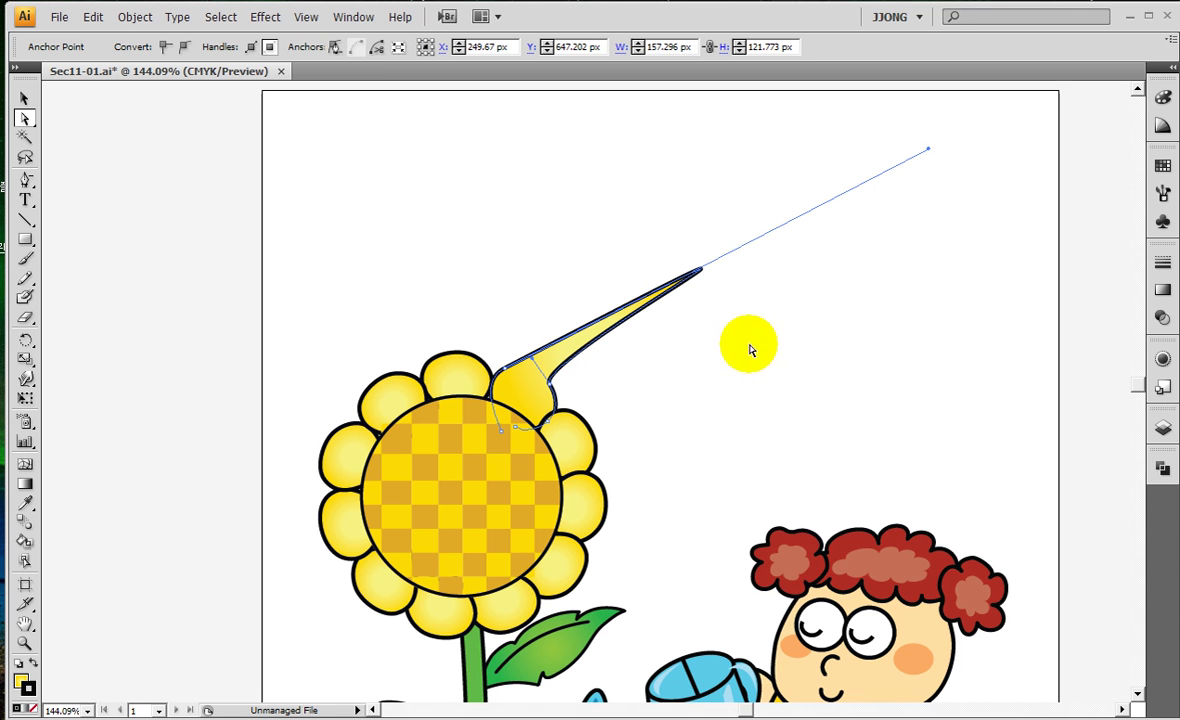
pyautogui.moveTo(497, 418)
pyautogui.mouseDown()
pyautogui.moveTo(640, 297)
pyautogui.moveTo(544, 428)
pyautogui.mouseUp()
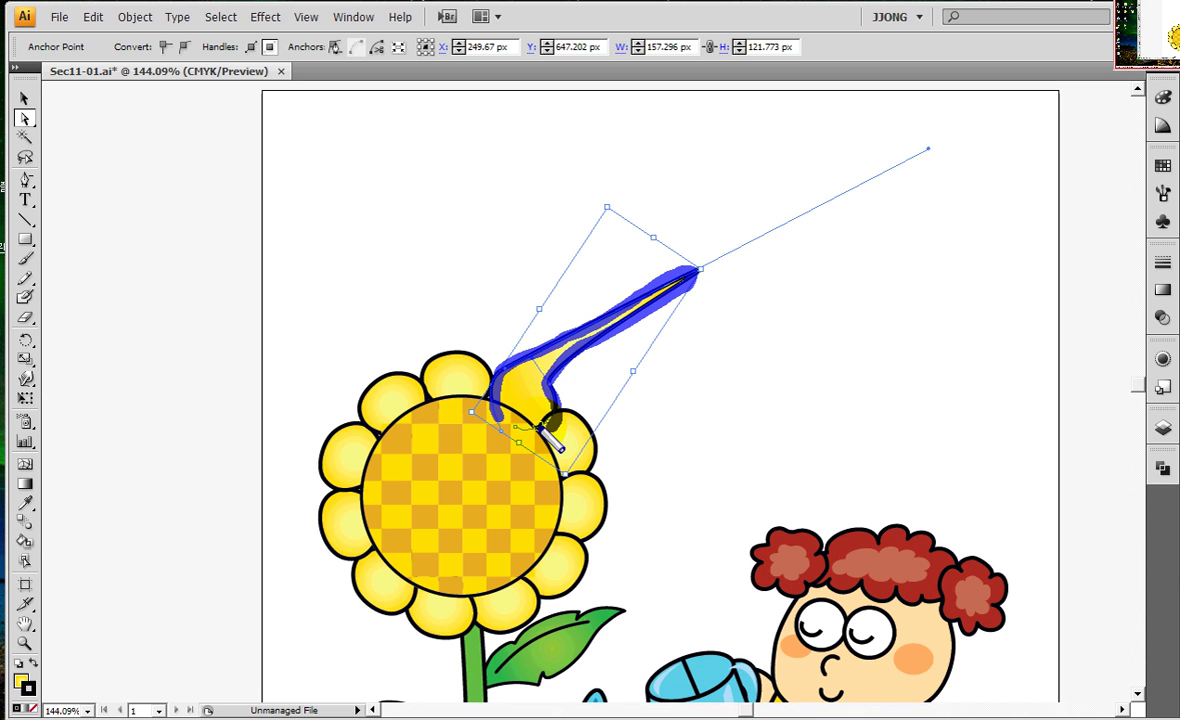
pyautogui.moveTo(544, 425)
pyautogui.mouseDown()
pyautogui.moveTo(505, 400)
pyautogui.moveTo(514, 390)
pyautogui.moveTo(500, 364)
pyautogui.moveTo(565, 398)
pyautogui.moveTo(540, 382)
pyautogui.moveTo(554, 399)
pyautogui.mouseUp()
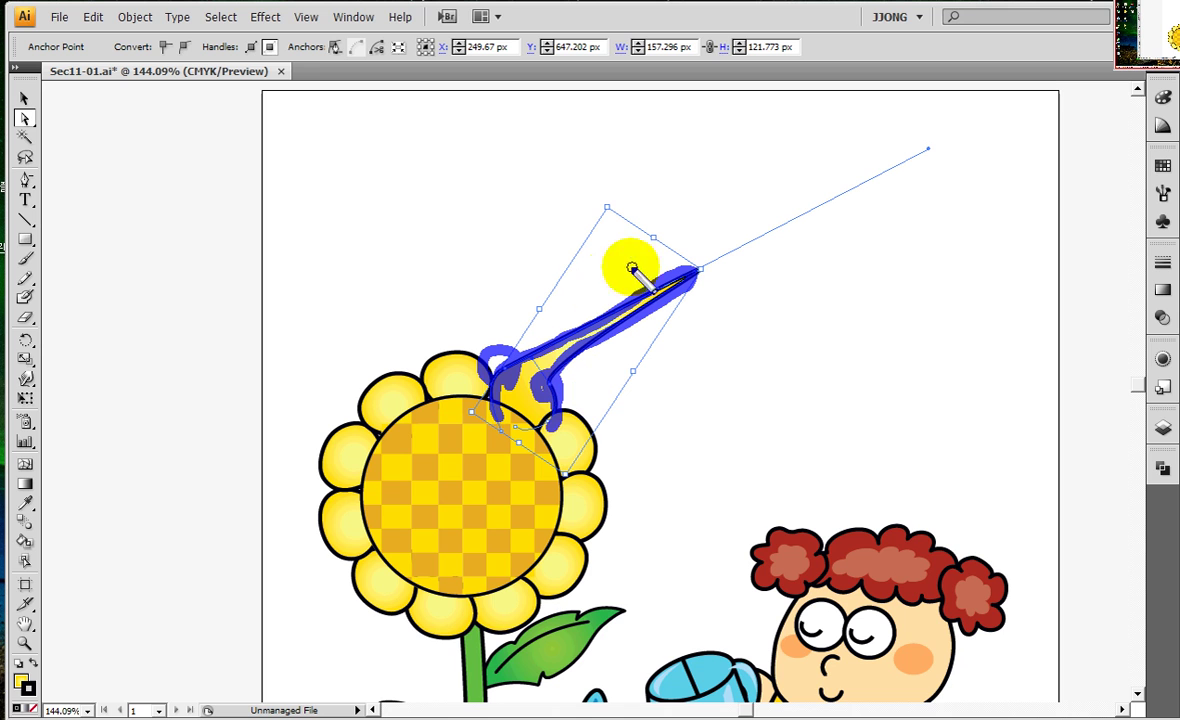
pyautogui.moveTo(638, 297)
pyautogui.mouseDown()
pyautogui.moveTo(745, 255)
pyautogui.moveTo(928, 140)
pyautogui.moveTo(924, 130)
pyautogui.mouseUp()
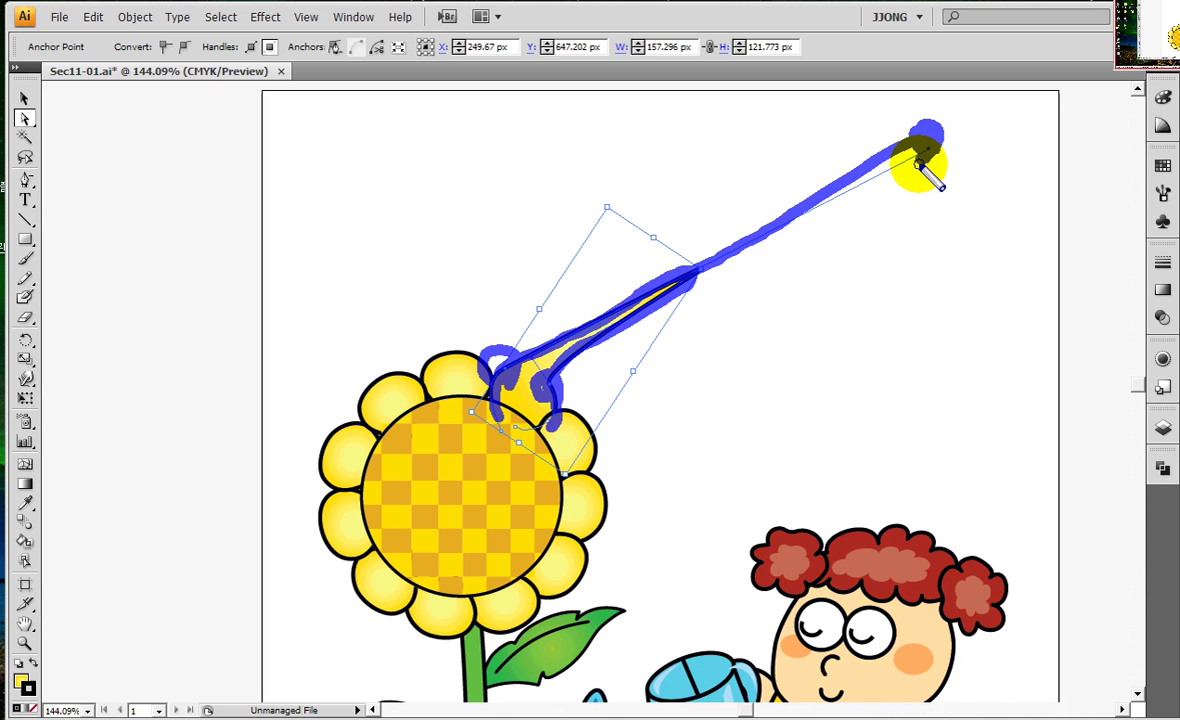
pyautogui.moveTo(918, 160); pyautogui.dragTo(927, 152)
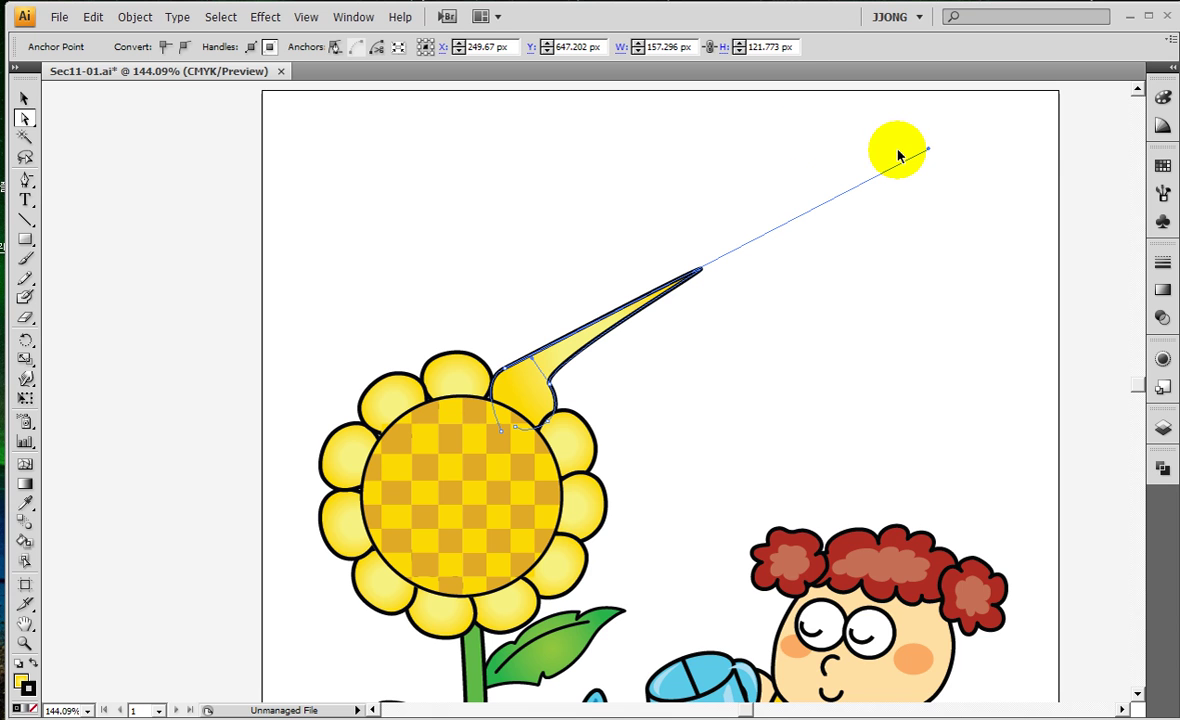
pyautogui.moveTo(250, 227); pyautogui.dragTo(334, 263)
pyautogui.moveTo(340, 190); pyautogui.dragTo(330, 270)
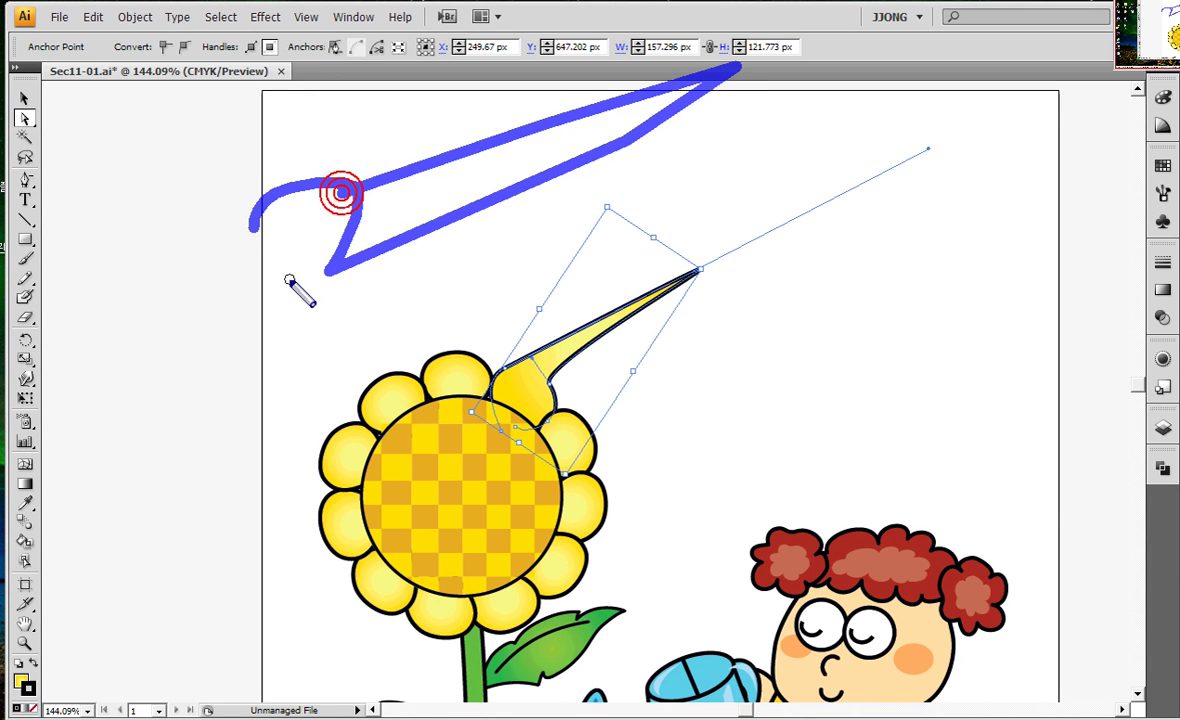
pyautogui.press('Escape')
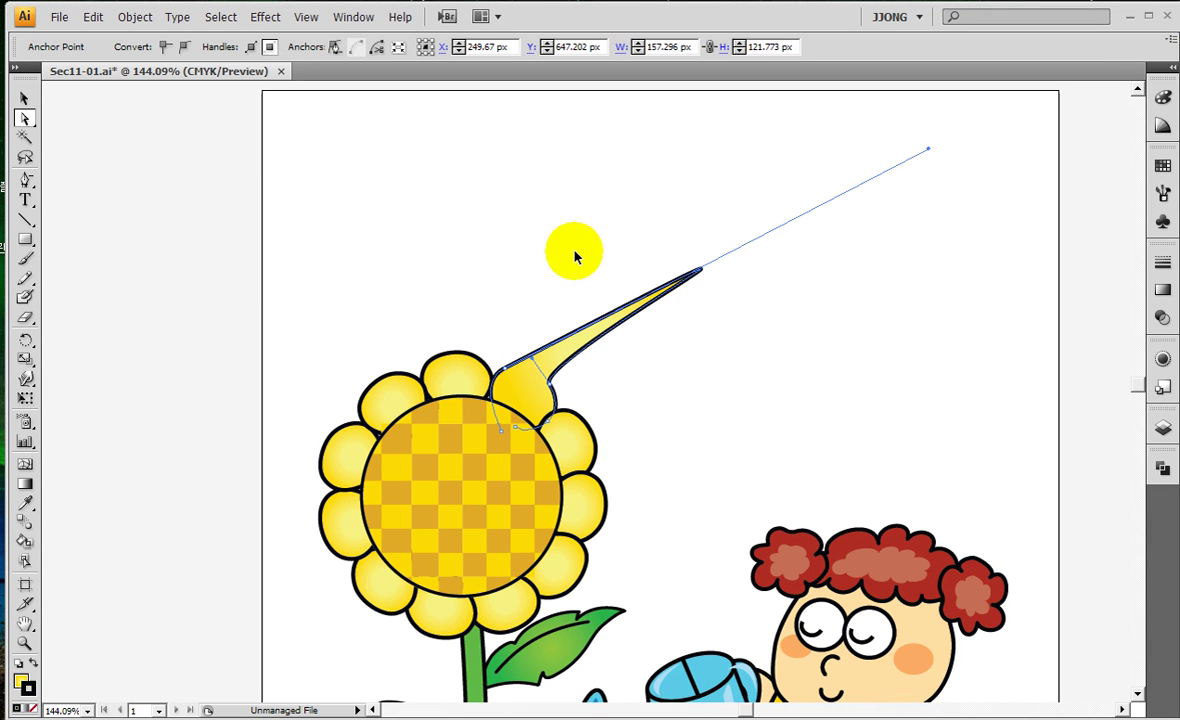
# Pull the far petal anchor back near the flower so the petal ends in a short point
pyautogui.hotkey('ctrl', '2')
pyautogui.moveTo(716, 252)
pyautogui.mouseDown()
pyautogui.moveTo(918, 138)
pyautogui.moveTo(918, 168)
pyautogui.mouseUp()
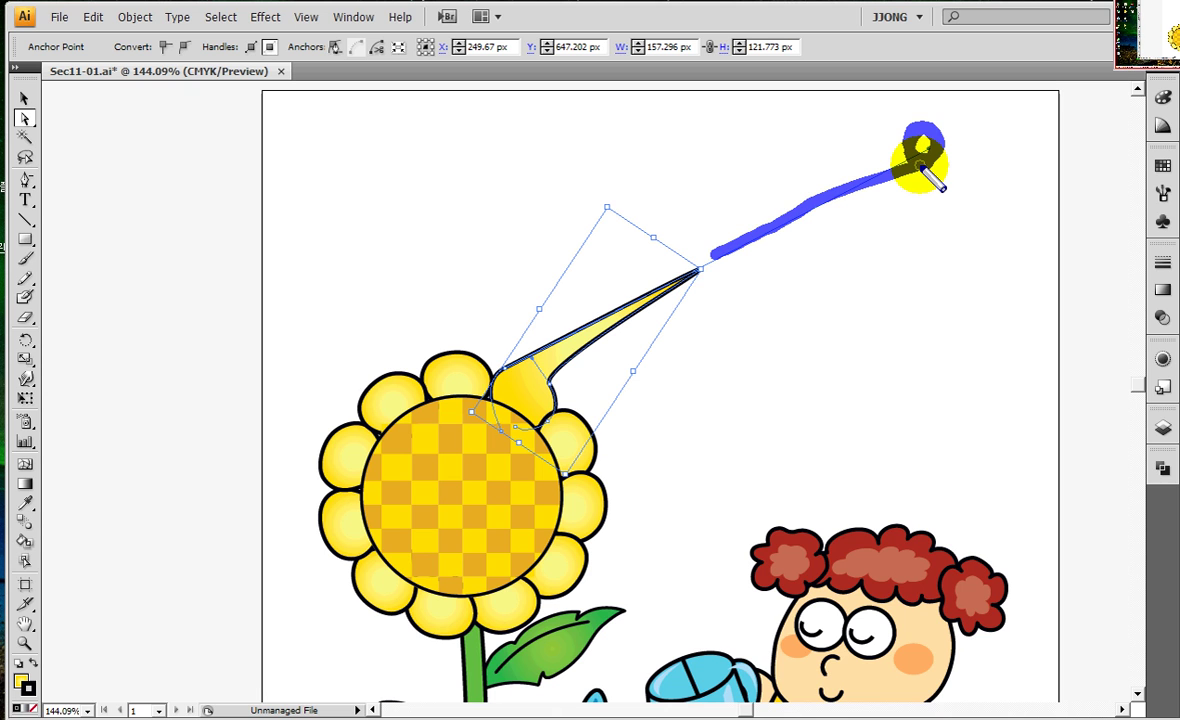
pyautogui.press('Escape')
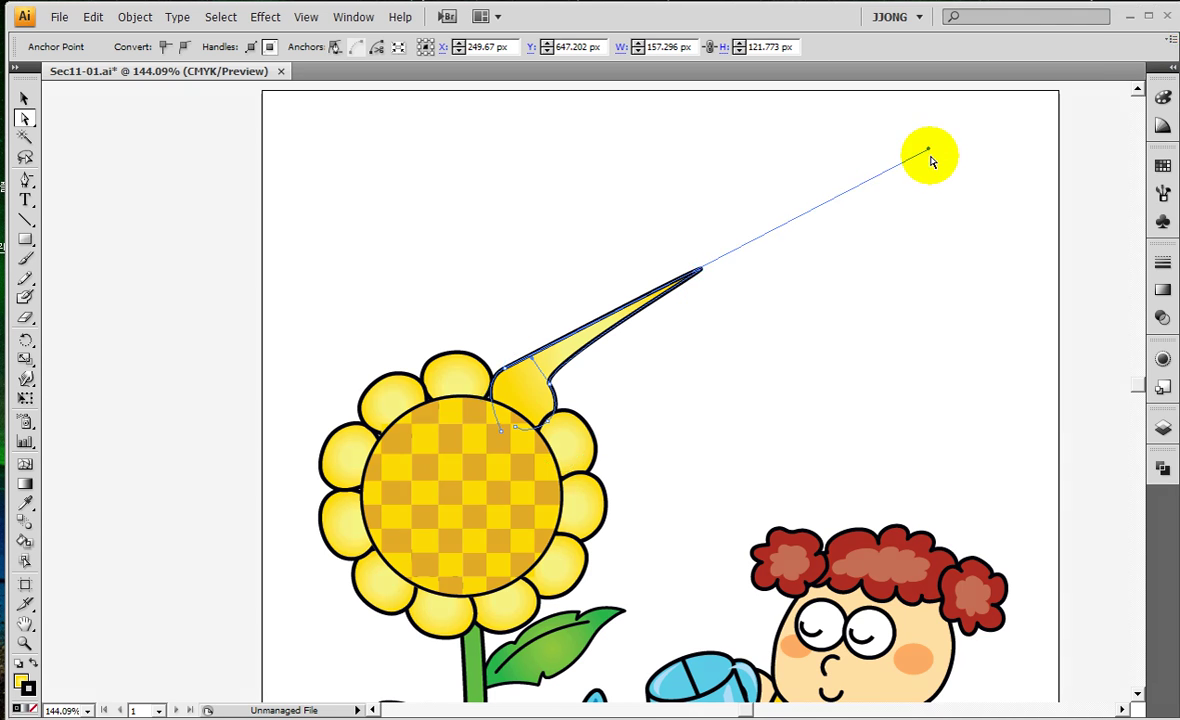
pyautogui.moveTo(929, 152); pyautogui.dragTo(575, 323)
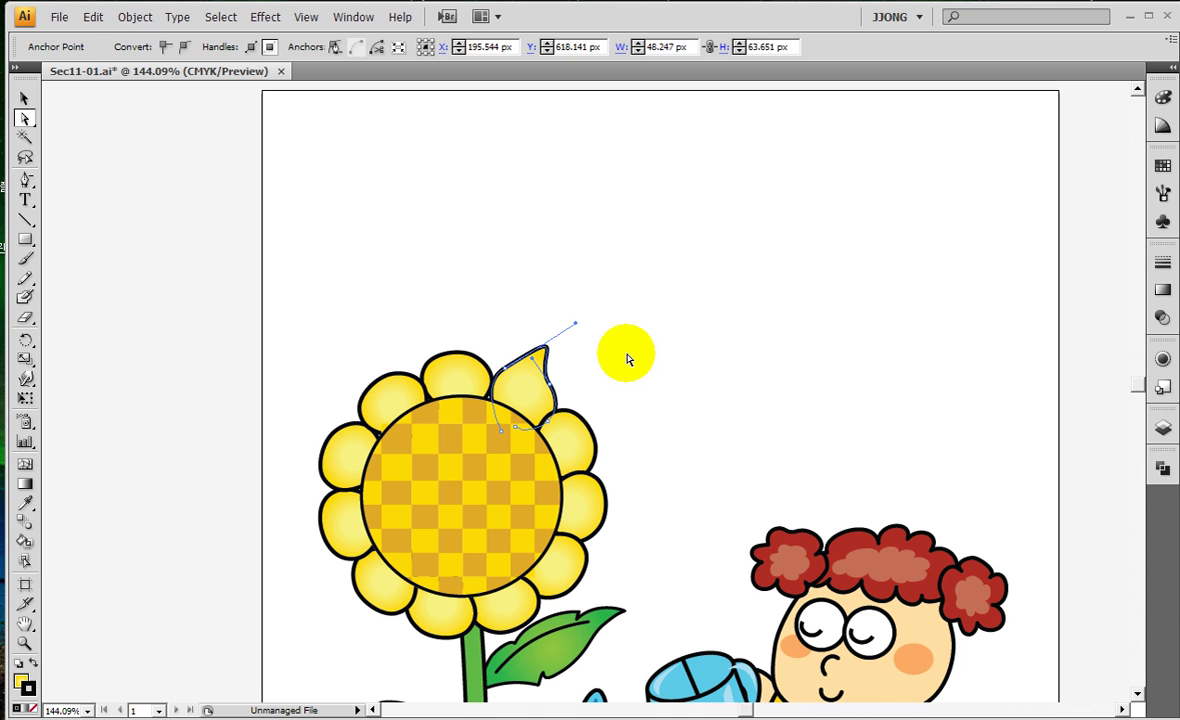
pyautogui.click(575, 322)
pyautogui.moveTo(695, 351); pyautogui.dragTo(789, 403)
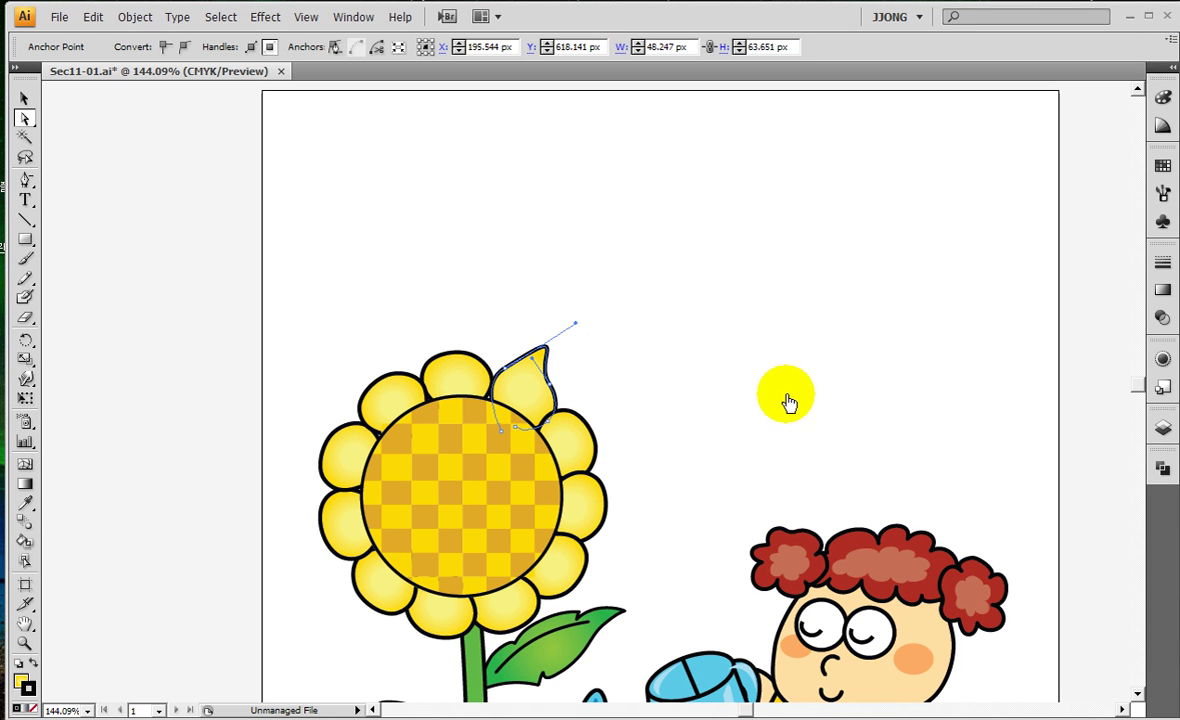